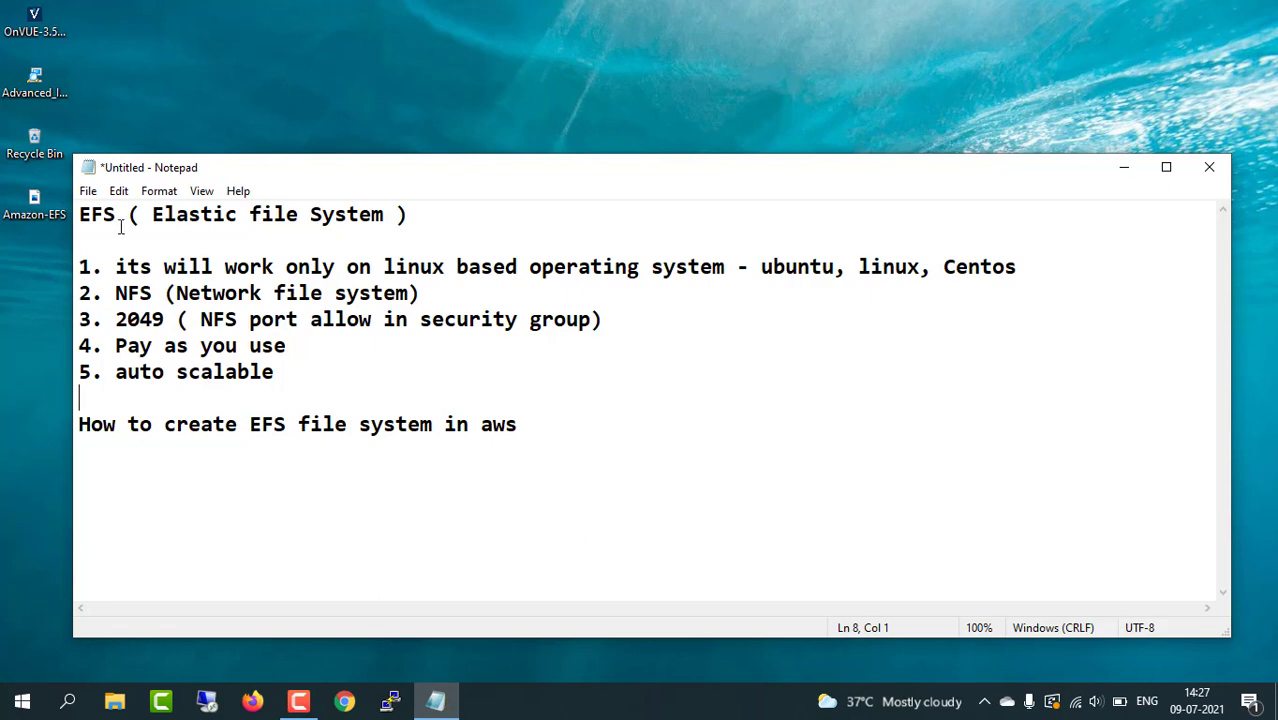
# Maximize the Notepad window and review the notes on EFS features and requirements
pyautogui.click(81, 215)
pyautogui.click(1166, 168)
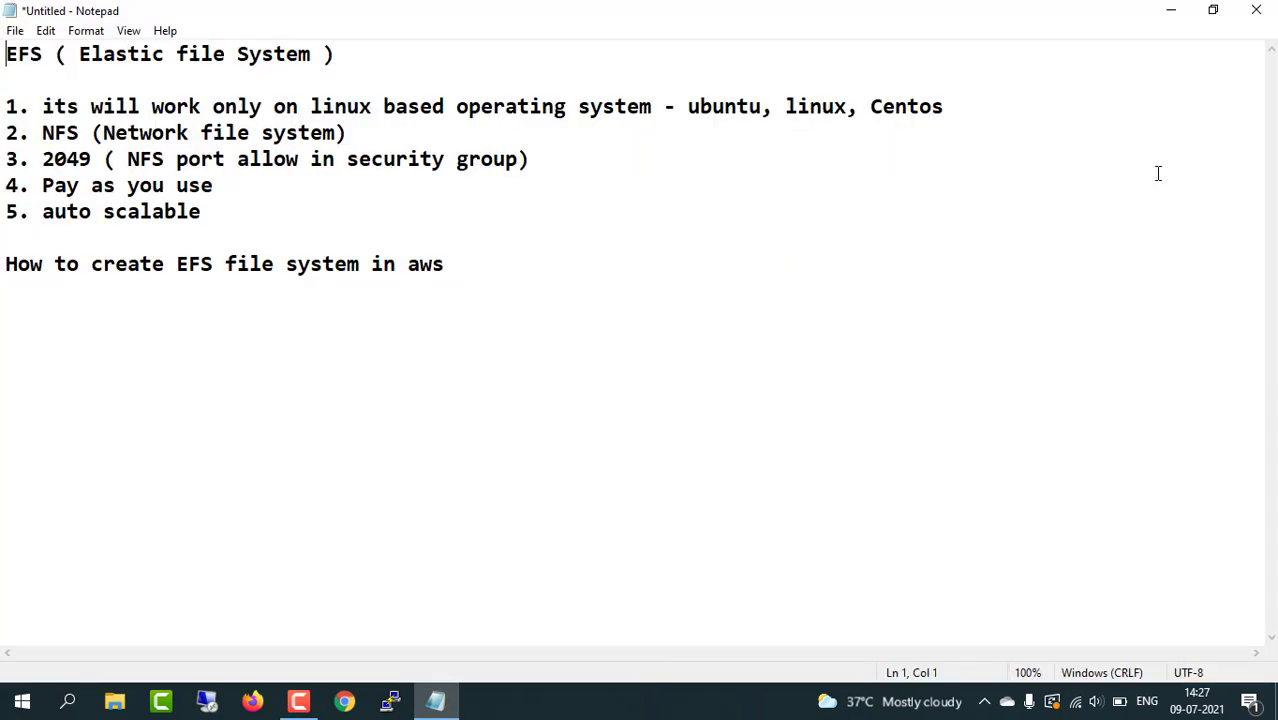
pyautogui.click(127, 58)
pyautogui.click(206, 204)
pyautogui.click(44, 104)
pyautogui.click(592, 234)
# Switch to Chrome, open the AWS Management Console and list the EC2 security groups in the N. Virginia region
pyautogui.click(344, 701)
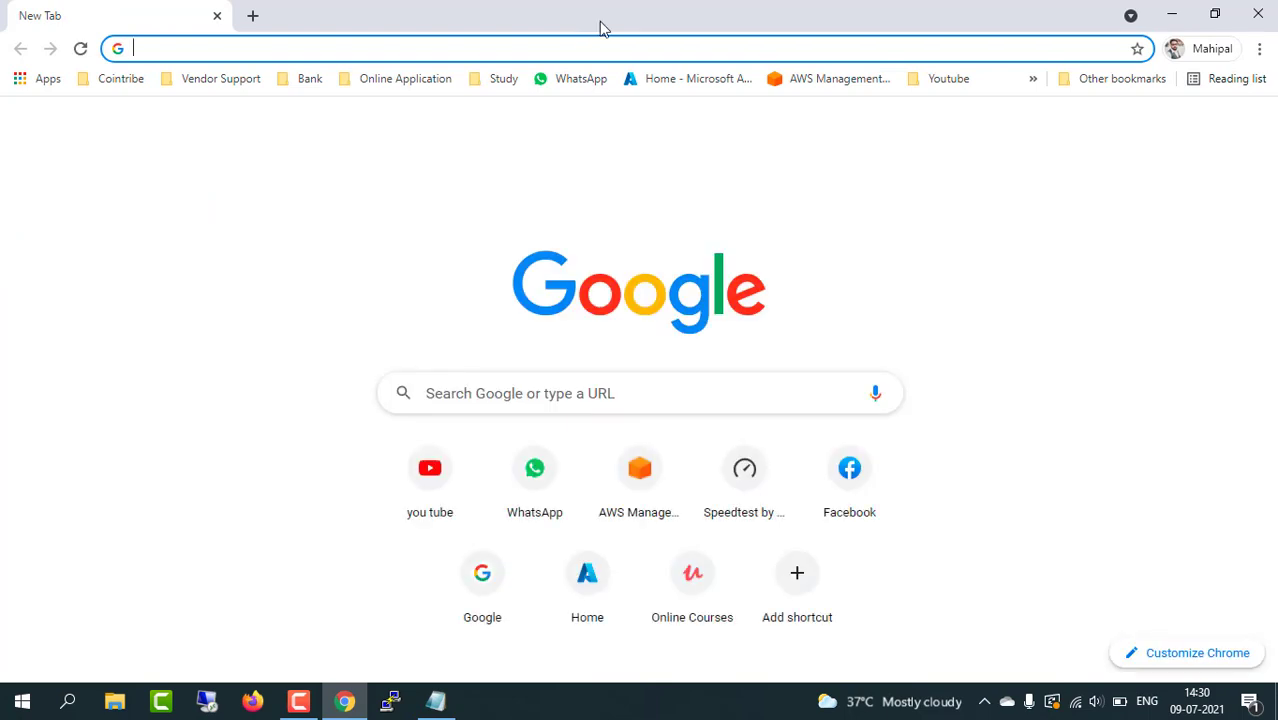
pyautogui.click(840, 80)
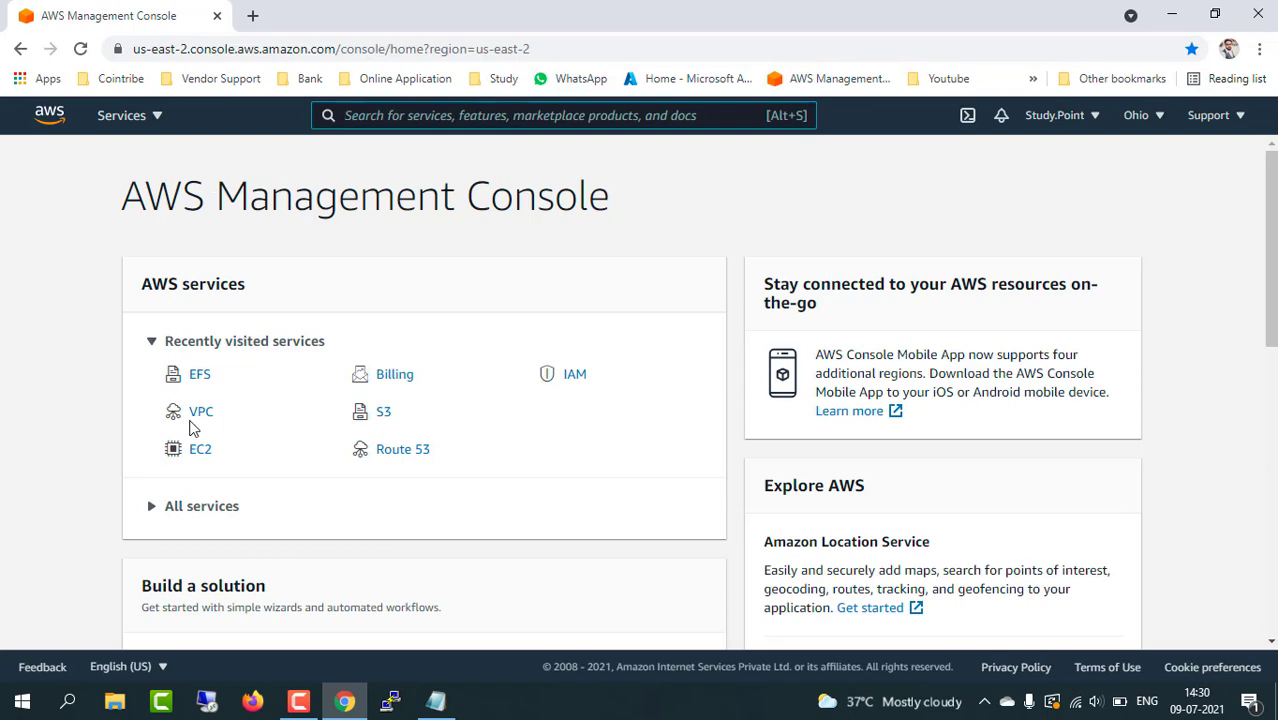
pyautogui.click(200, 450)
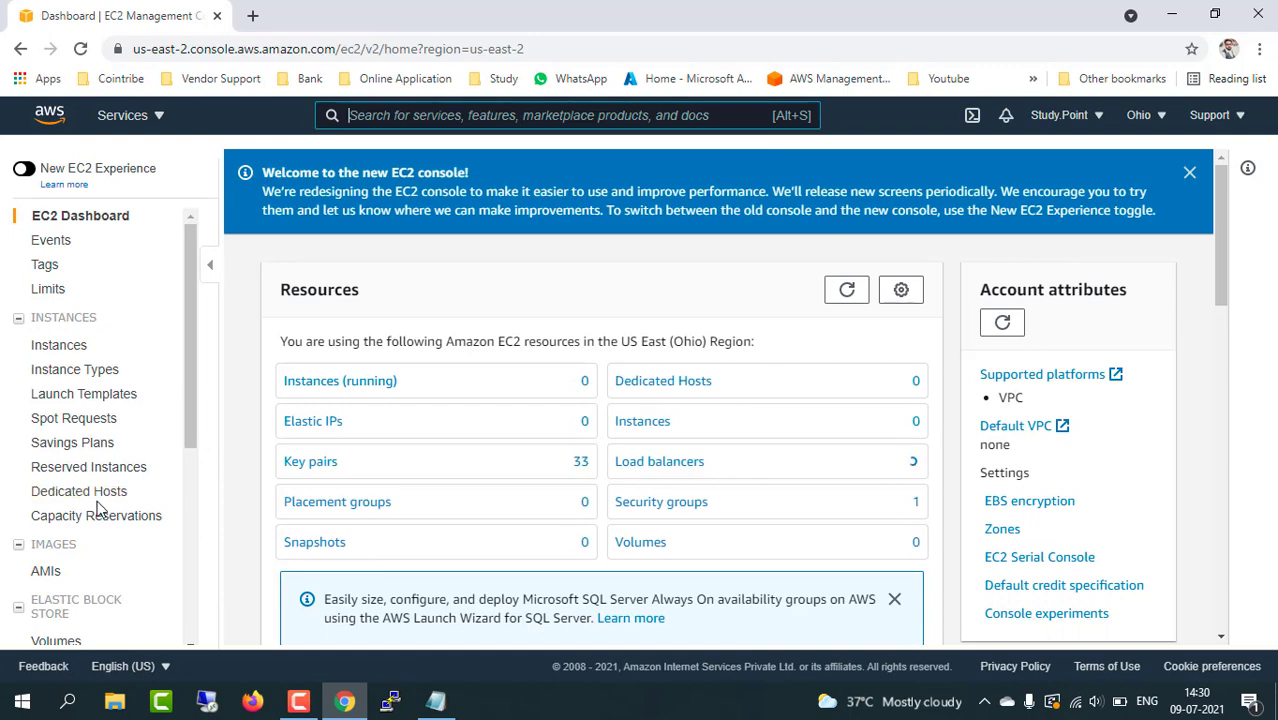
pyautogui.scroll(-3, 95, 505)
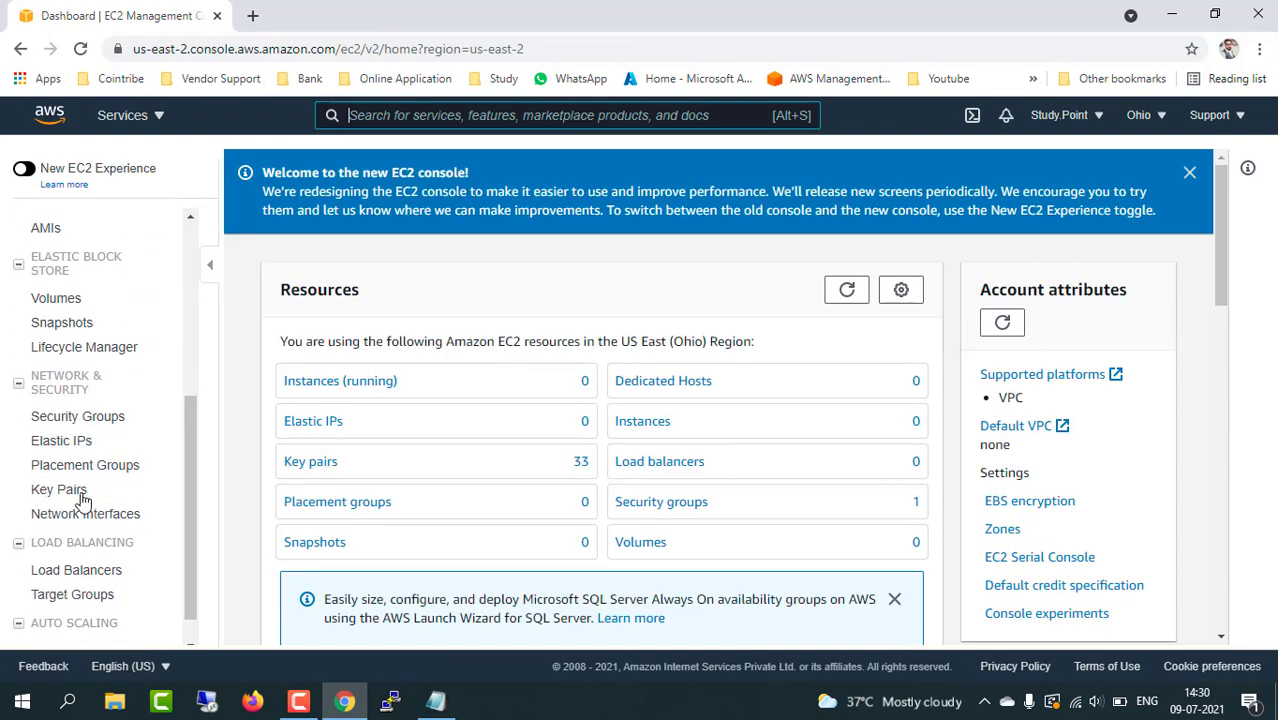
pyautogui.click(79, 418)
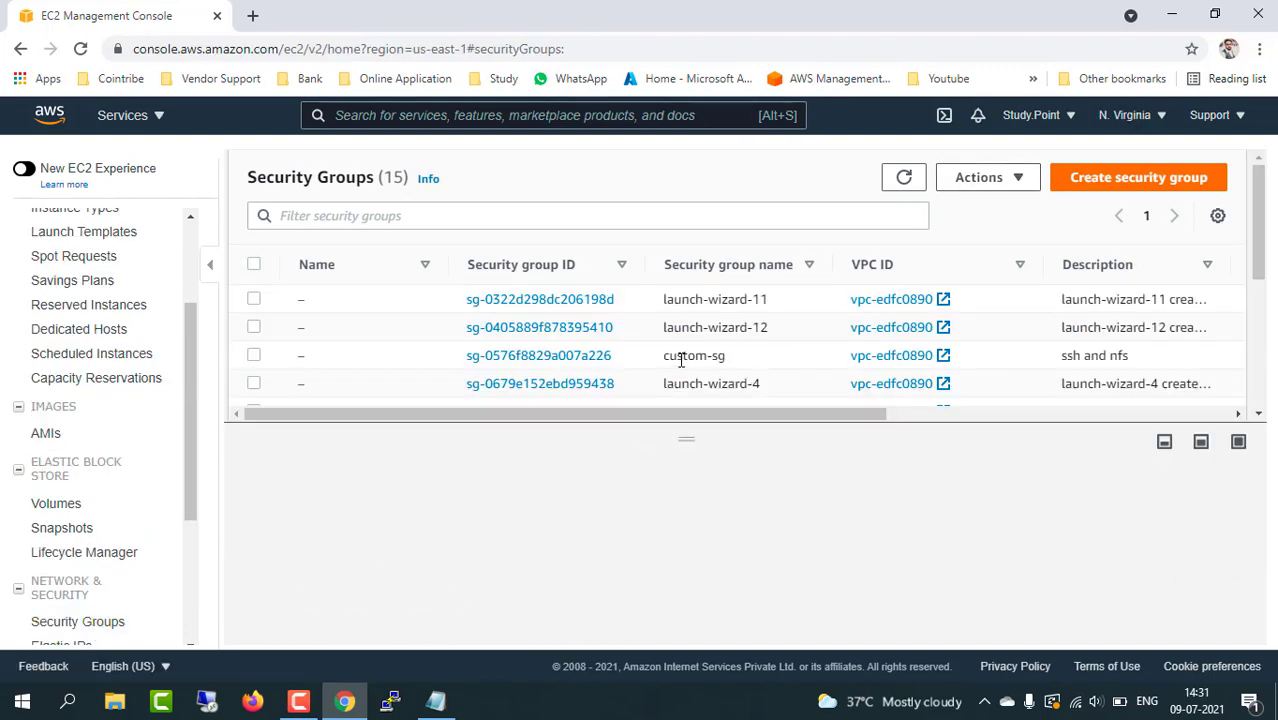
# Open the custom-sg security group and examine its inbound rules, including the NFS rule's protocol, port range and source
pyautogui.moveTo(670, 356); pyautogui.dragTo(726, 355)
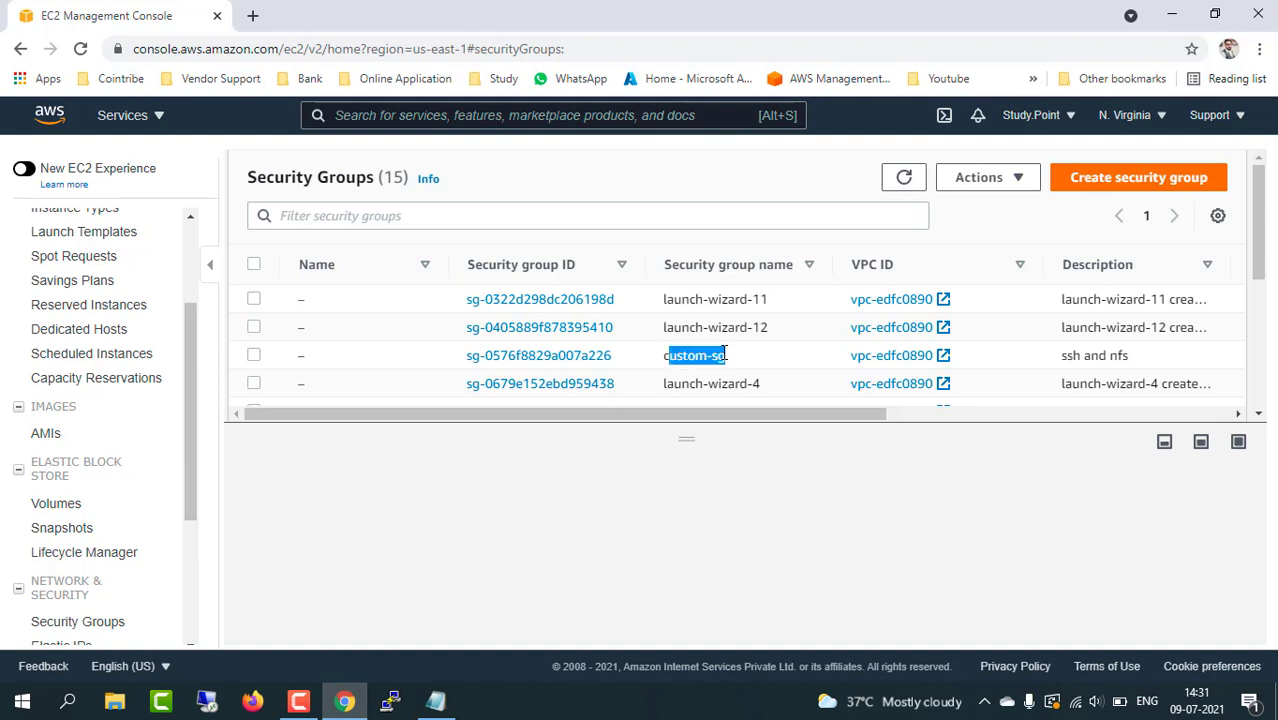
pyautogui.click(536, 358)
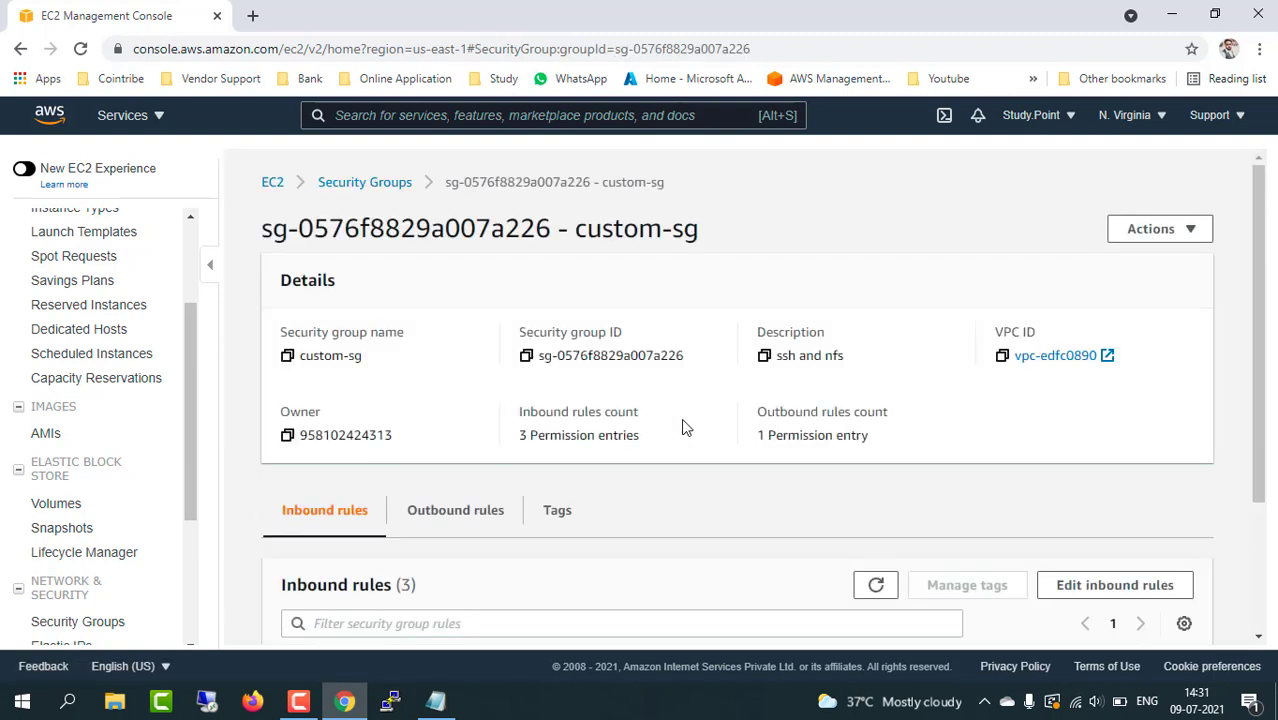
pyautogui.scroll(-2, 730, 506)
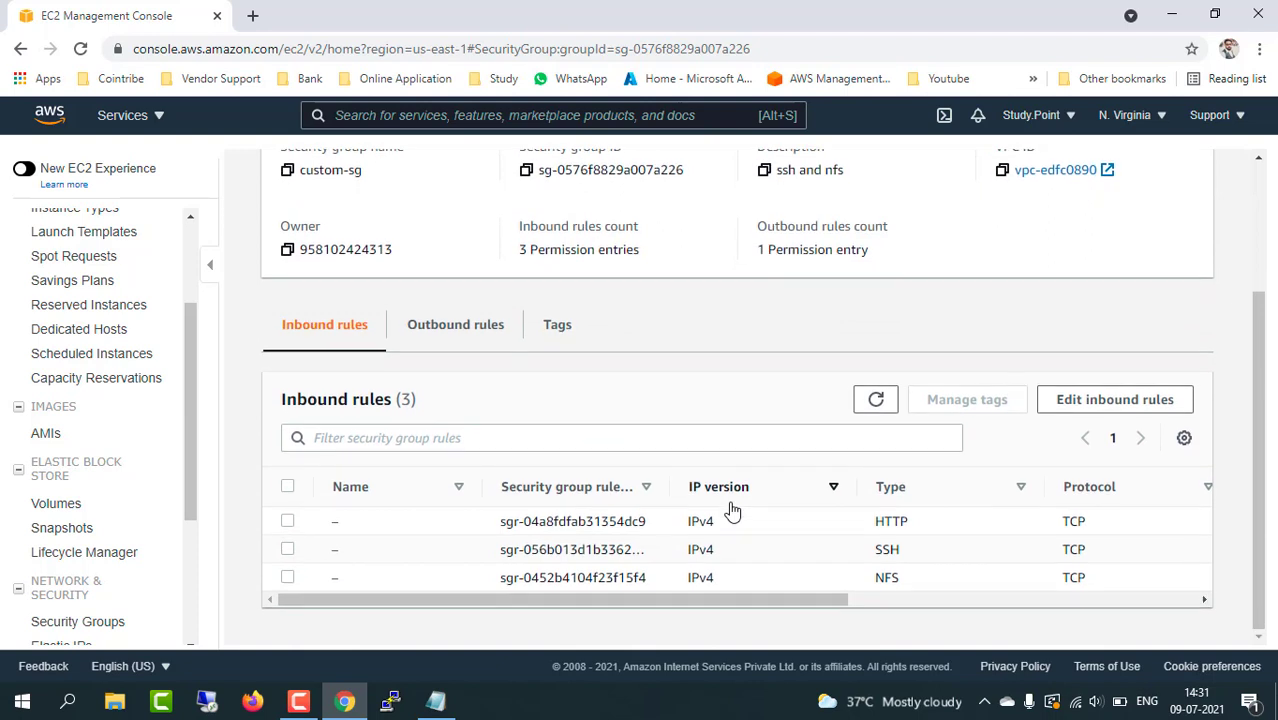
pyautogui.moveTo(545, 603); pyautogui.dragTo(669, 601)
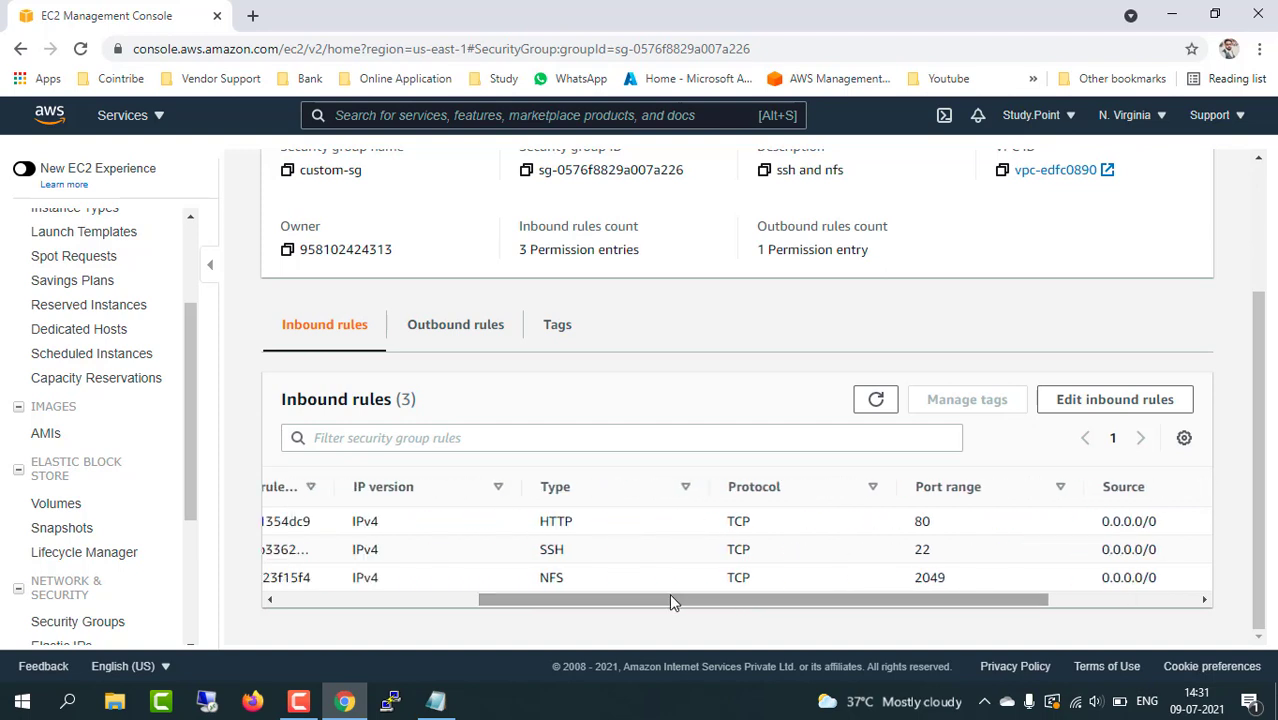
pyautogui.rightClick(566, 576)
pyautogui.click(571, 579)
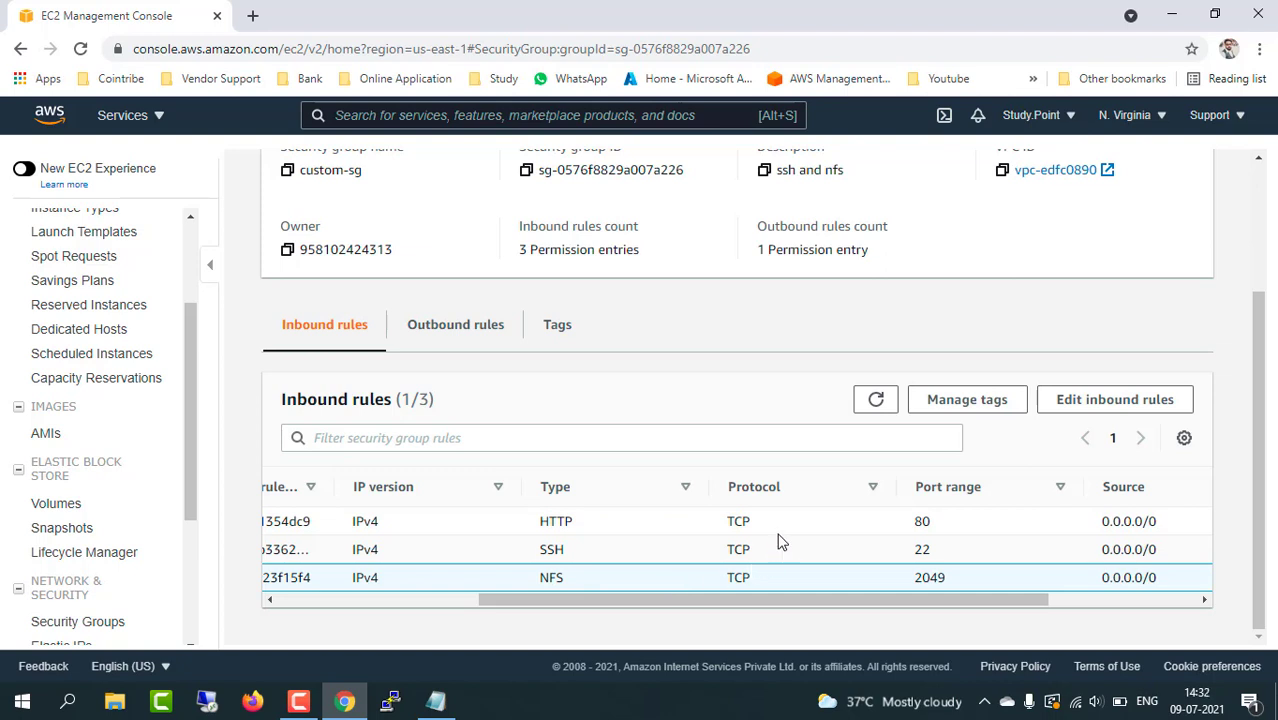
pyautogui.moveTo(707, 598); pyautogui.dragTo(488, 614)
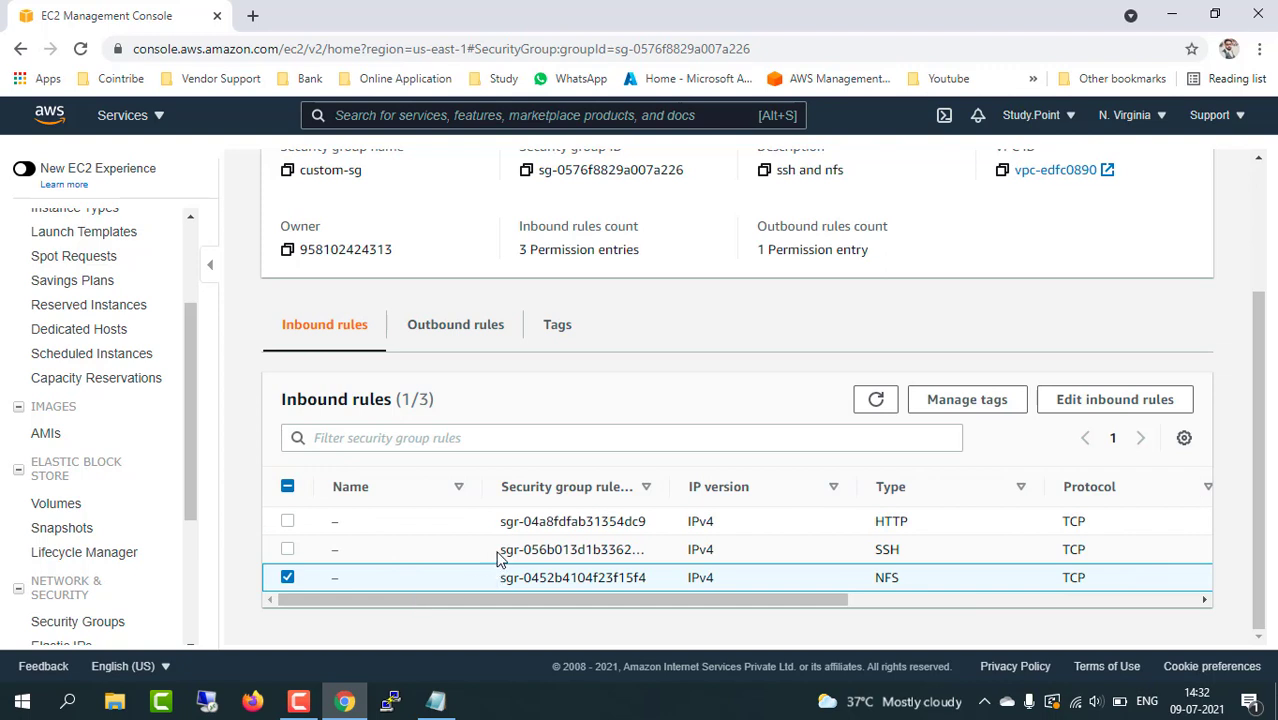
pyautogui.moveTo(502, 599); pyautogui.dragTo(672, 604)
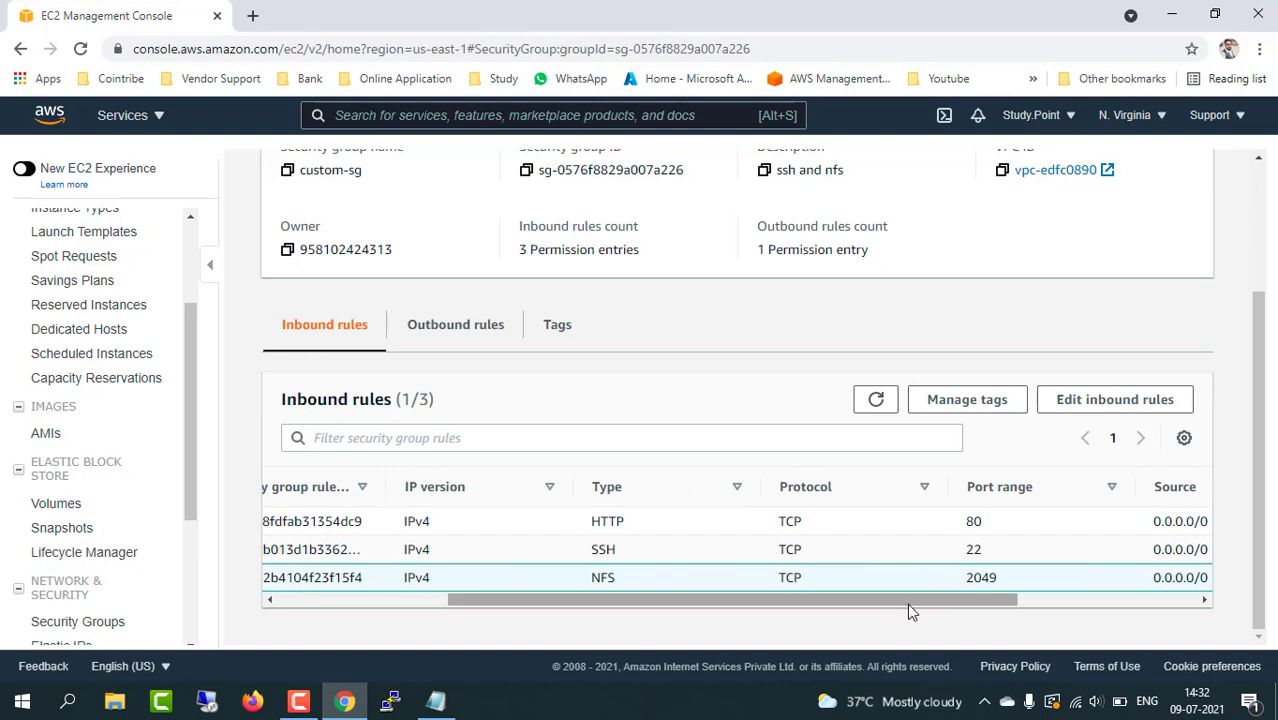
pyautogui.moveTo(908, 605); pyautogui.dragTo(596, 621)
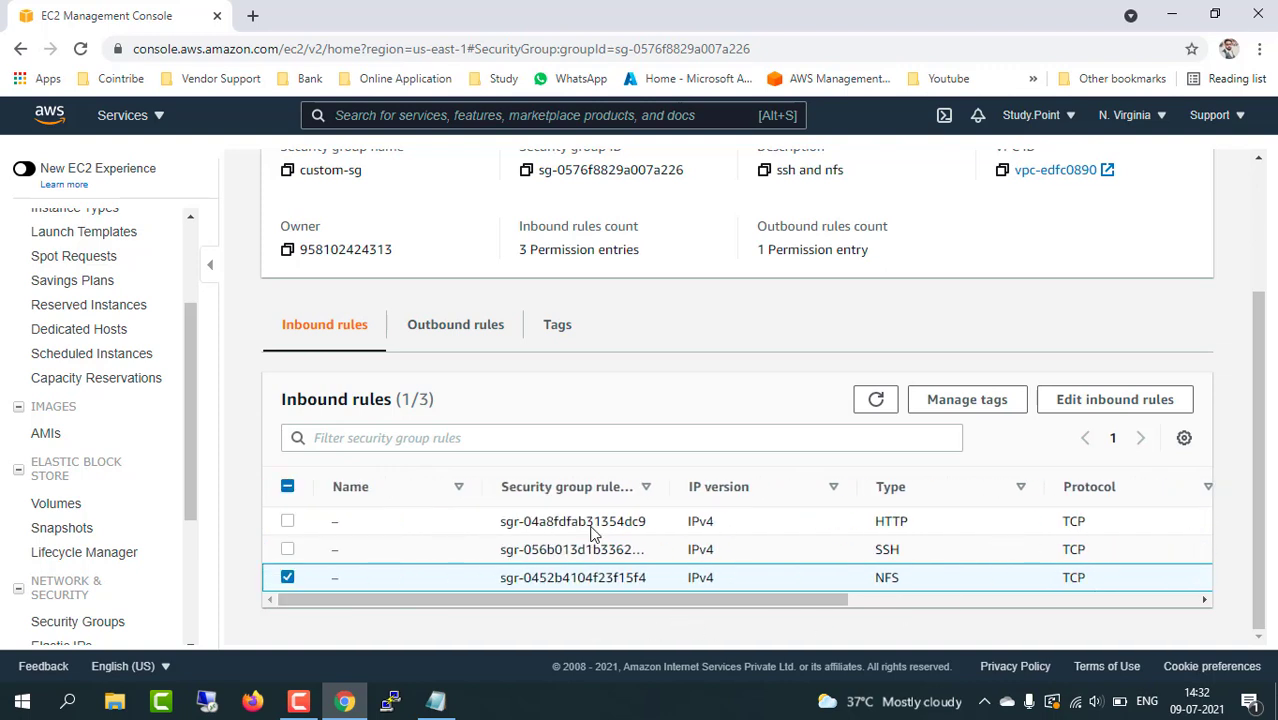
pyautogui.scroll(2, 727, 400)
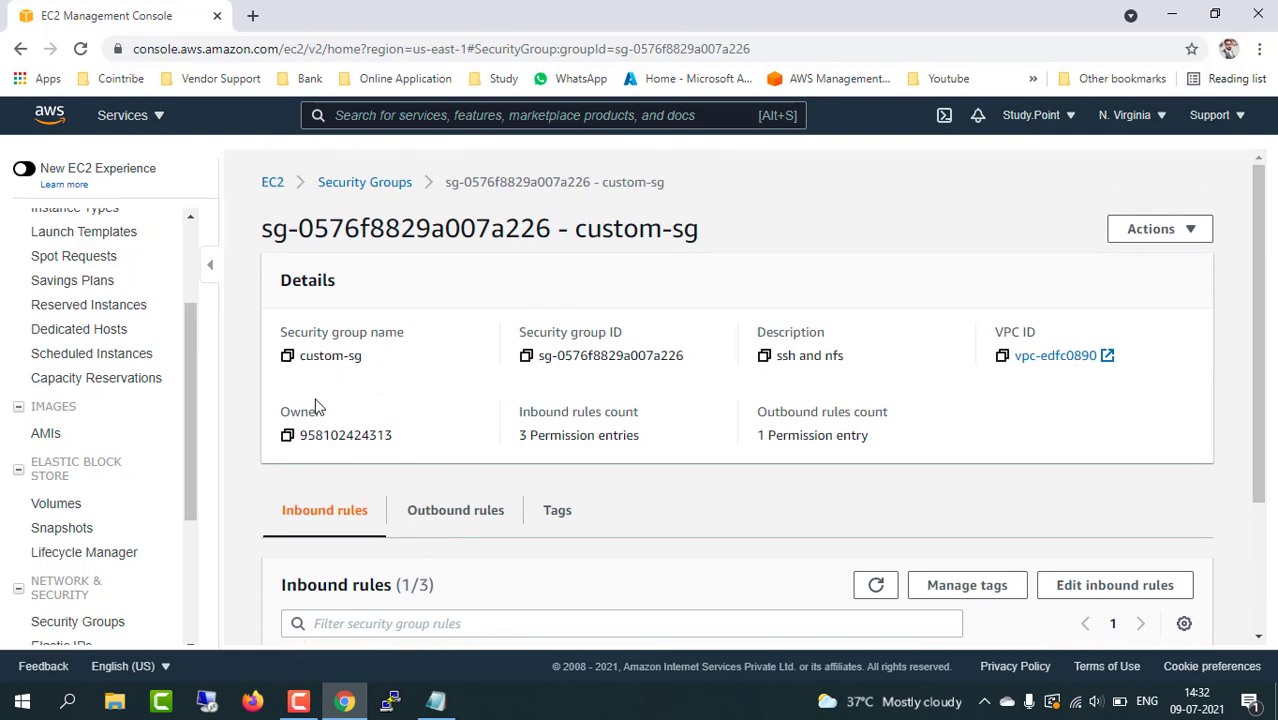
# Open the EFS service from the Storage category of the AWS services
pyautogui.click(158, 118)
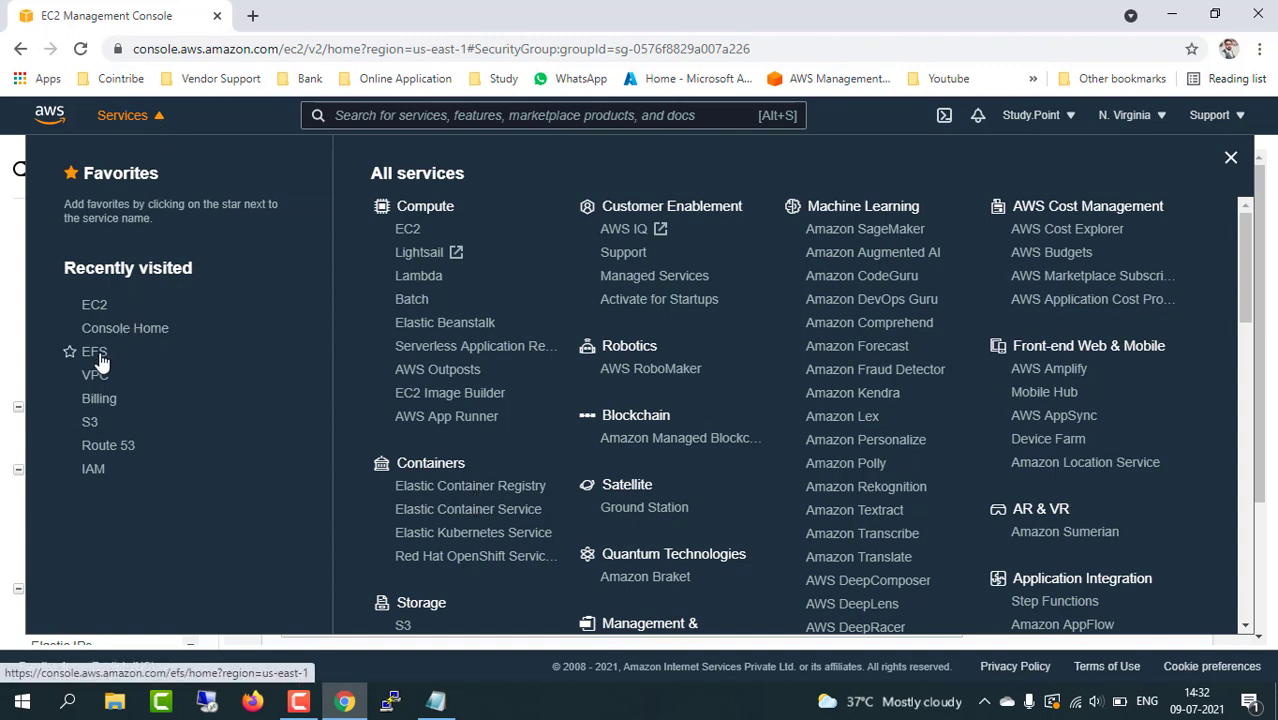
pyautogui.scroll(-2, 456, 500)
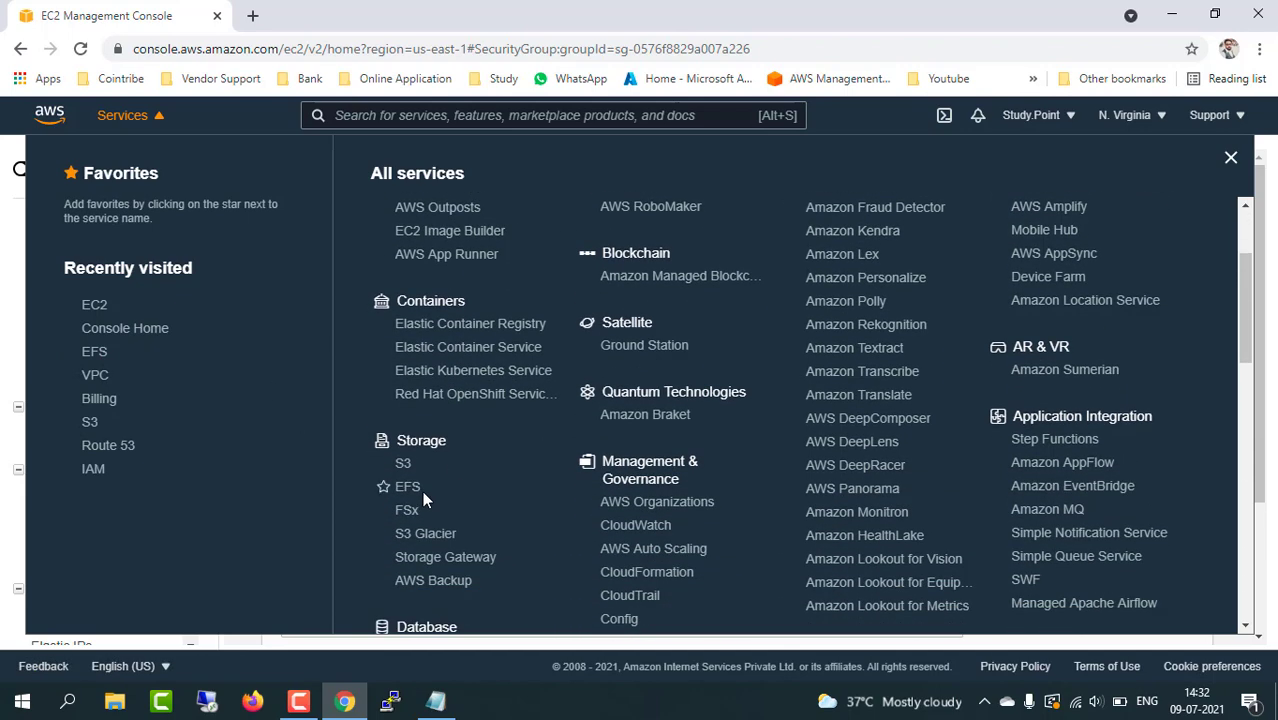
pyautogui.click(405, 491)
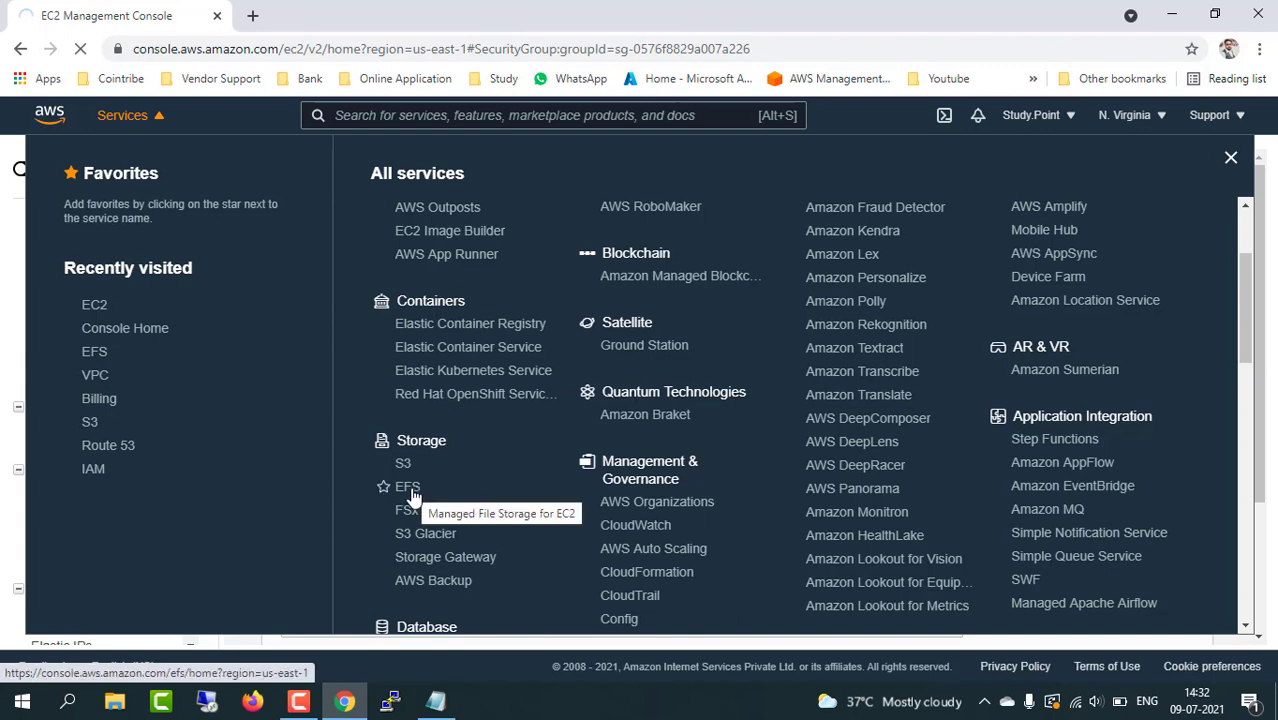
# Open the Amazon-EFS image from the desktop and examine how instances in each availability zone connect to the file system
pyautogui.press('super+d')
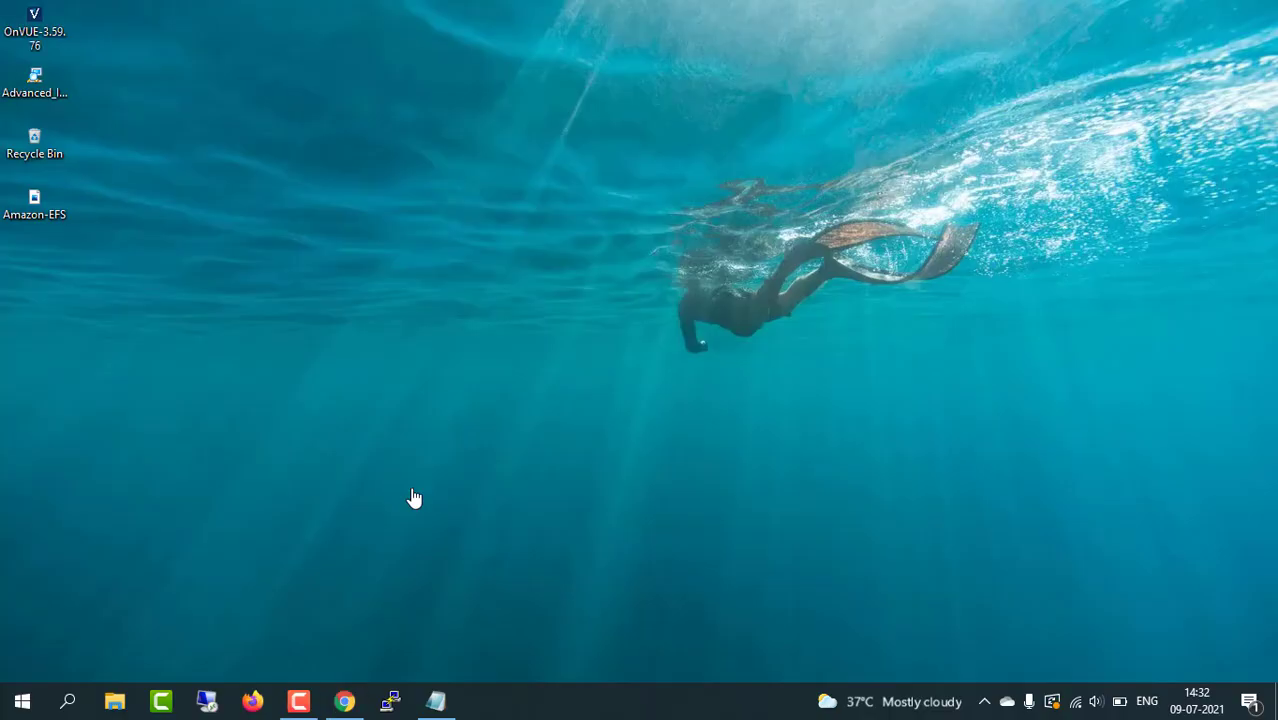
pyautogui.doubleClick(34, 200)
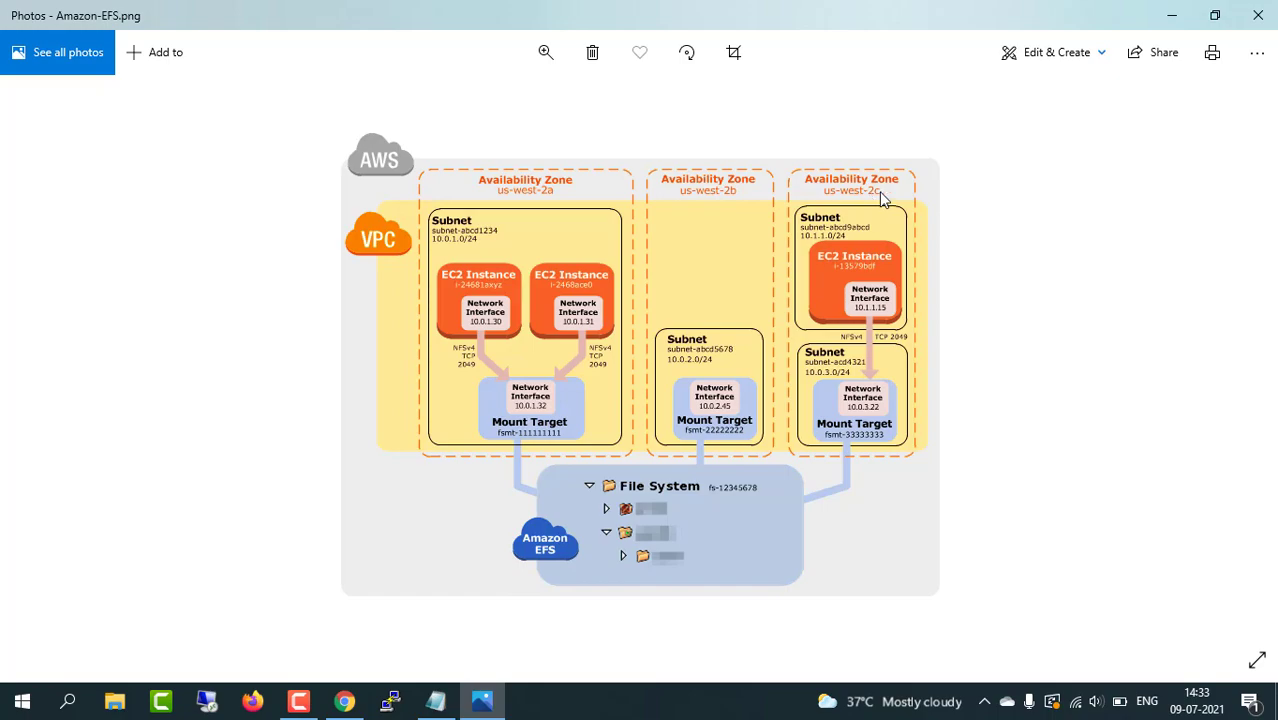
pyautogui.click(344, 701)
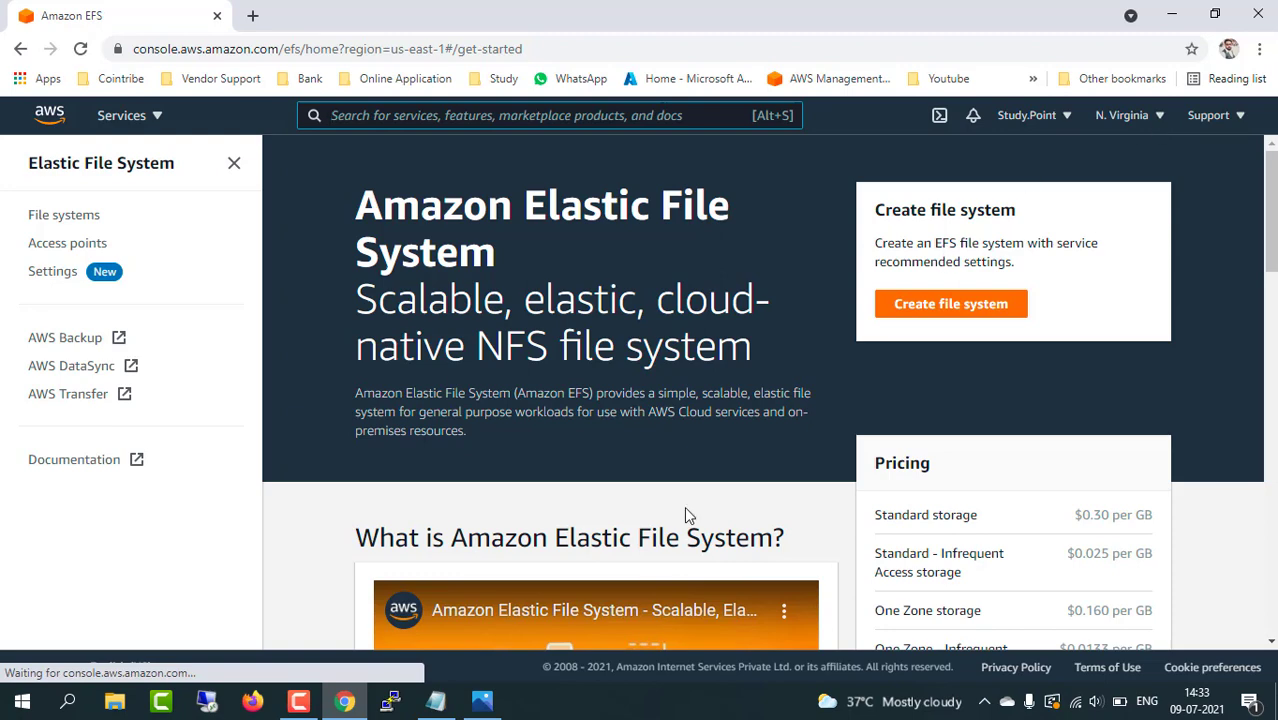
pyautogui.click(482, 701)
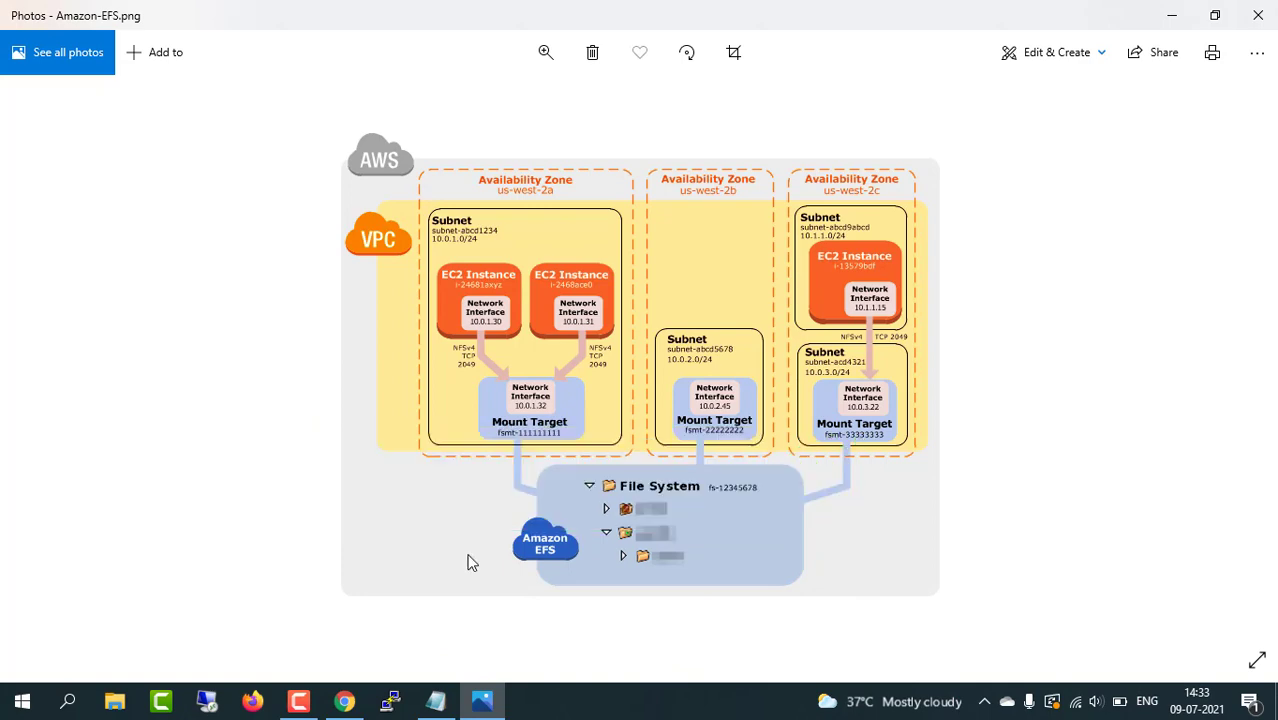
# Switch back to Chrome and start creating an EFS file system named EFS-storage
pyautogui.click(344, 701)
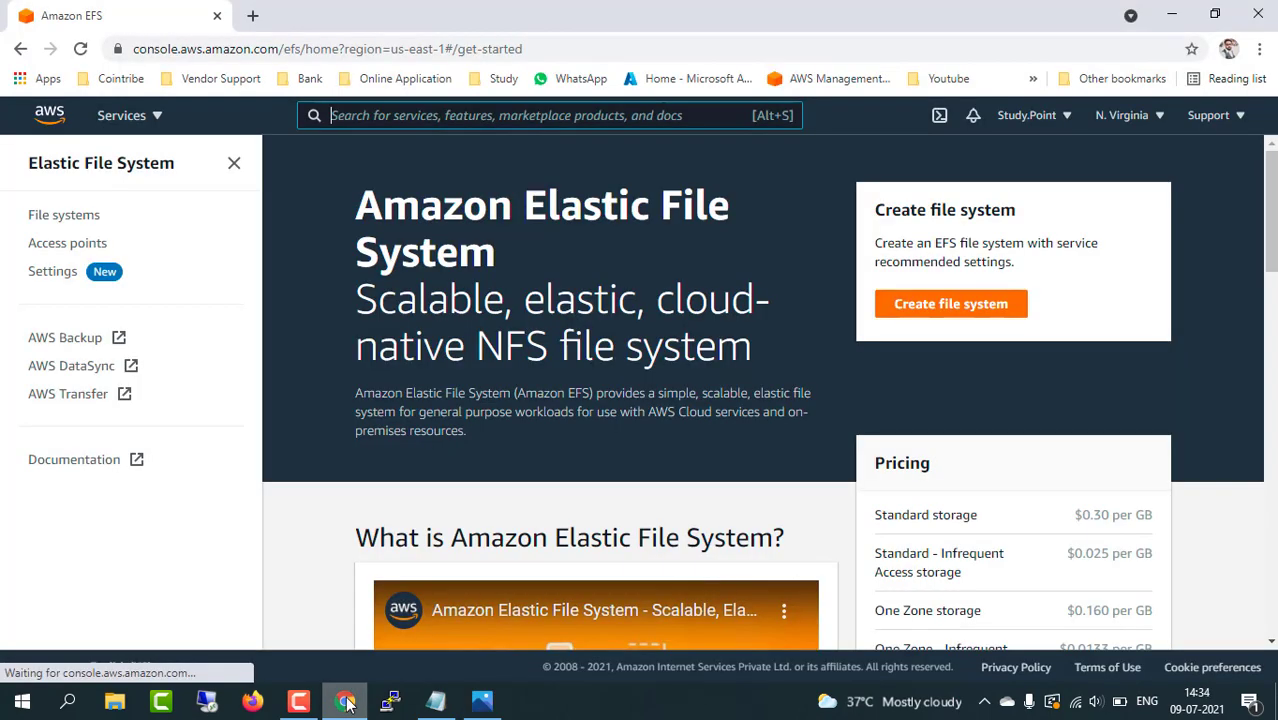
pyautogui.click(931, 312)
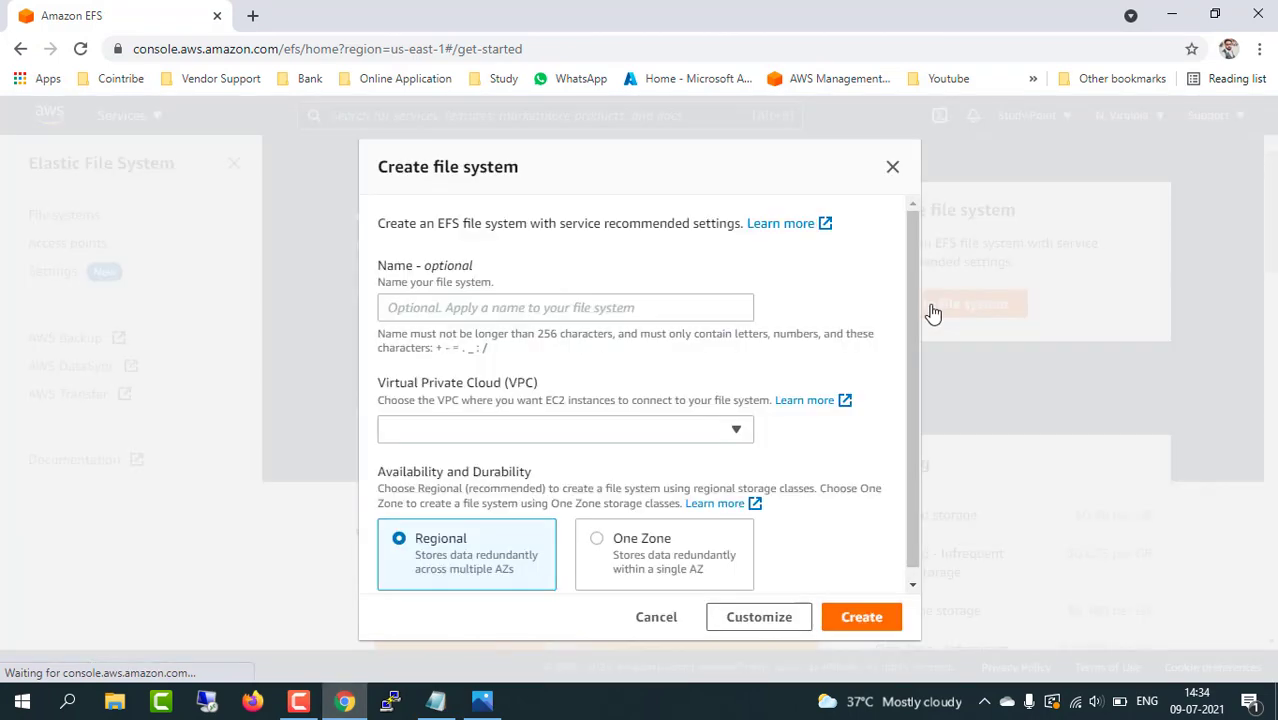
pyautogui.click(556, 311)
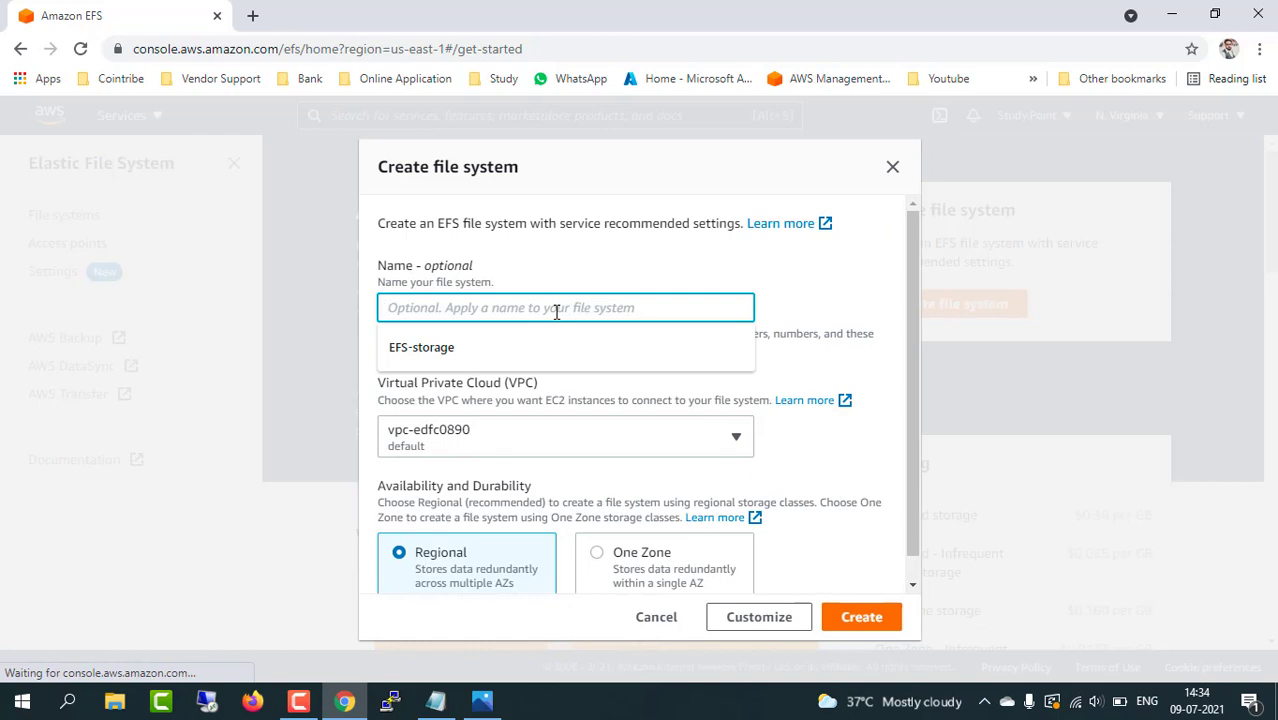
pyautogui.click(458, 342)
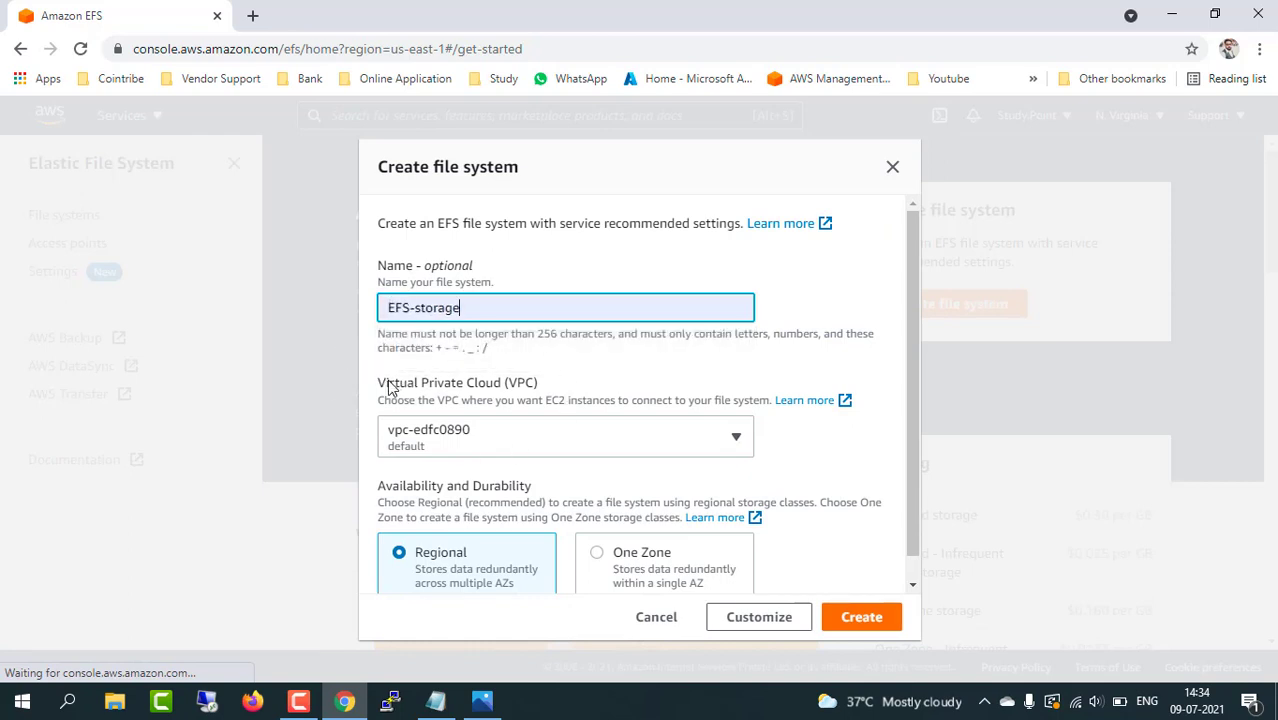
# Select the default VPC vpc-edfc0890 for the file system and proceed to its customized settings
pyautogui.moveTo(390, 383); pyautogui.dragTo(487, 385)
pyautogui.click(487, 385)
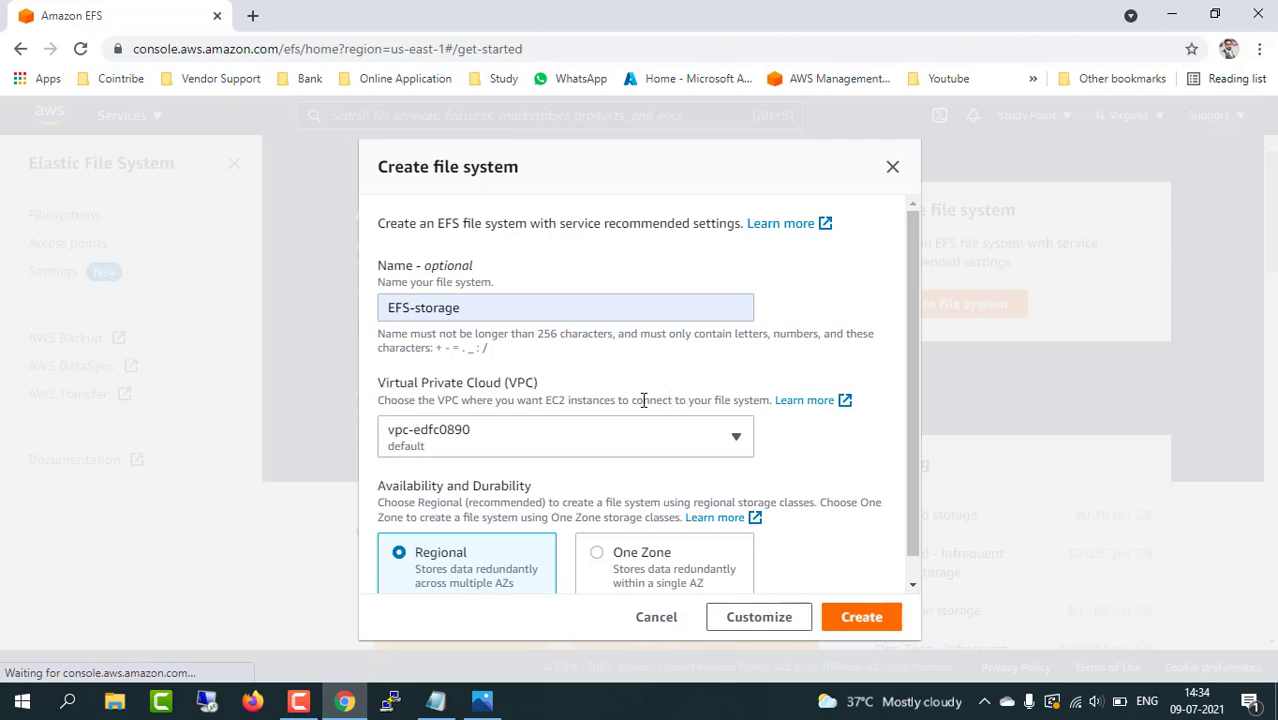
pyautogui.click(737, 443)
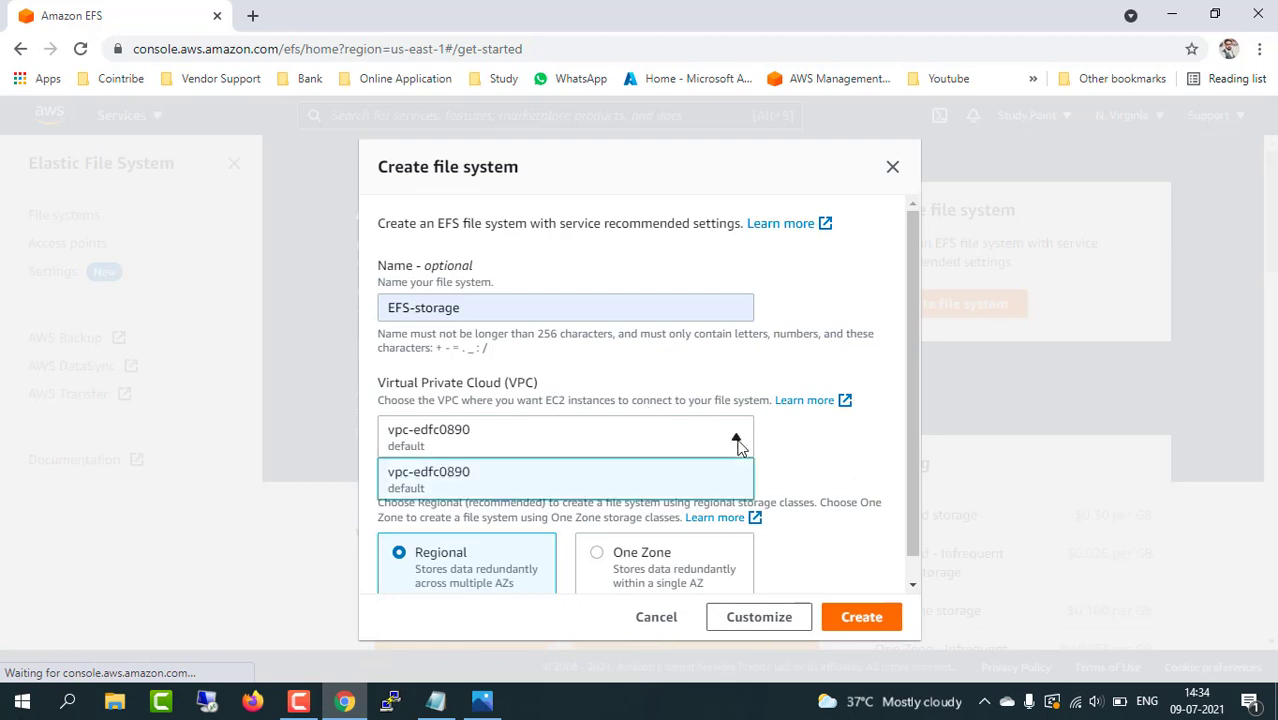
pyautogui.click(437, 485)
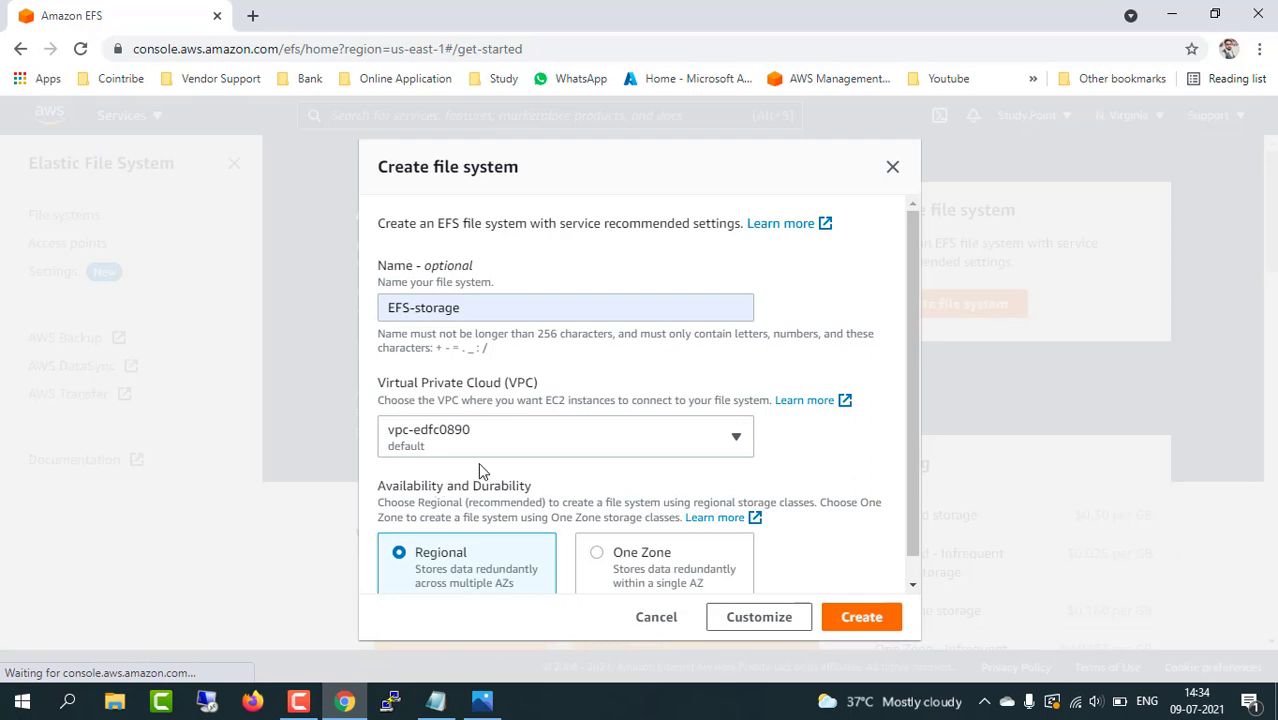
pyautogui.scroll(-1, 836, 458)
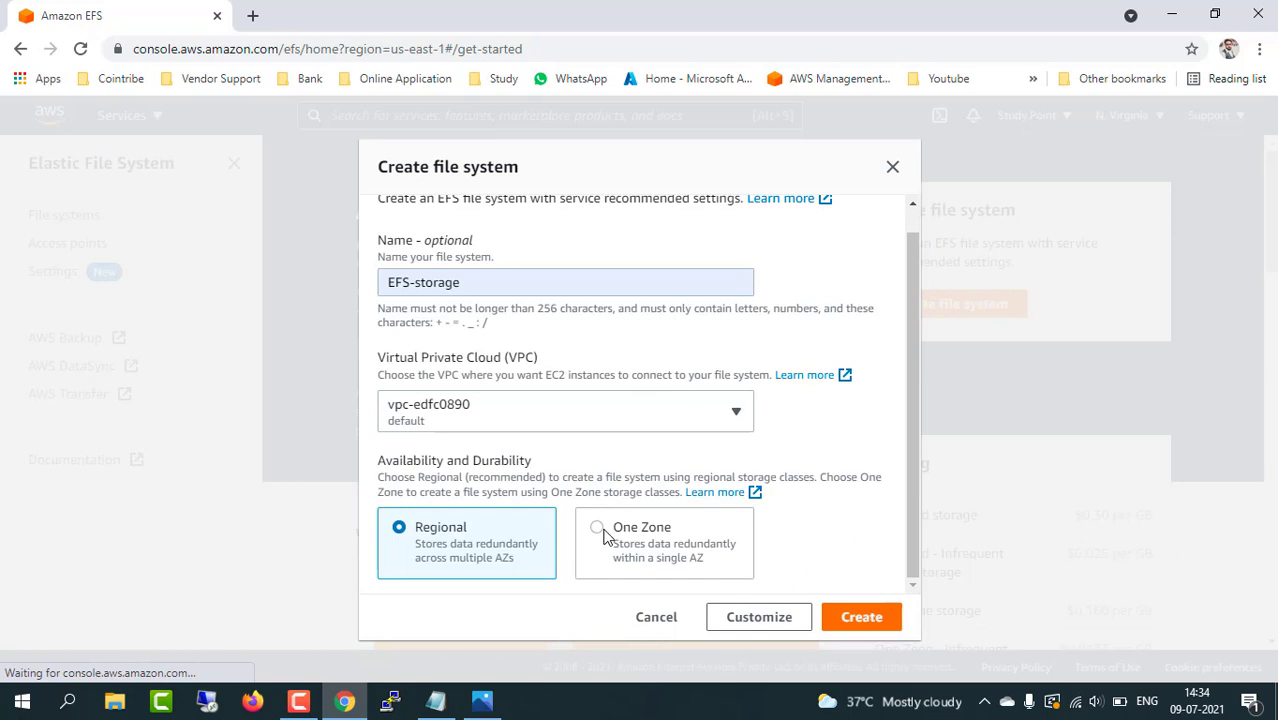
pyautogui.click(769, 622)
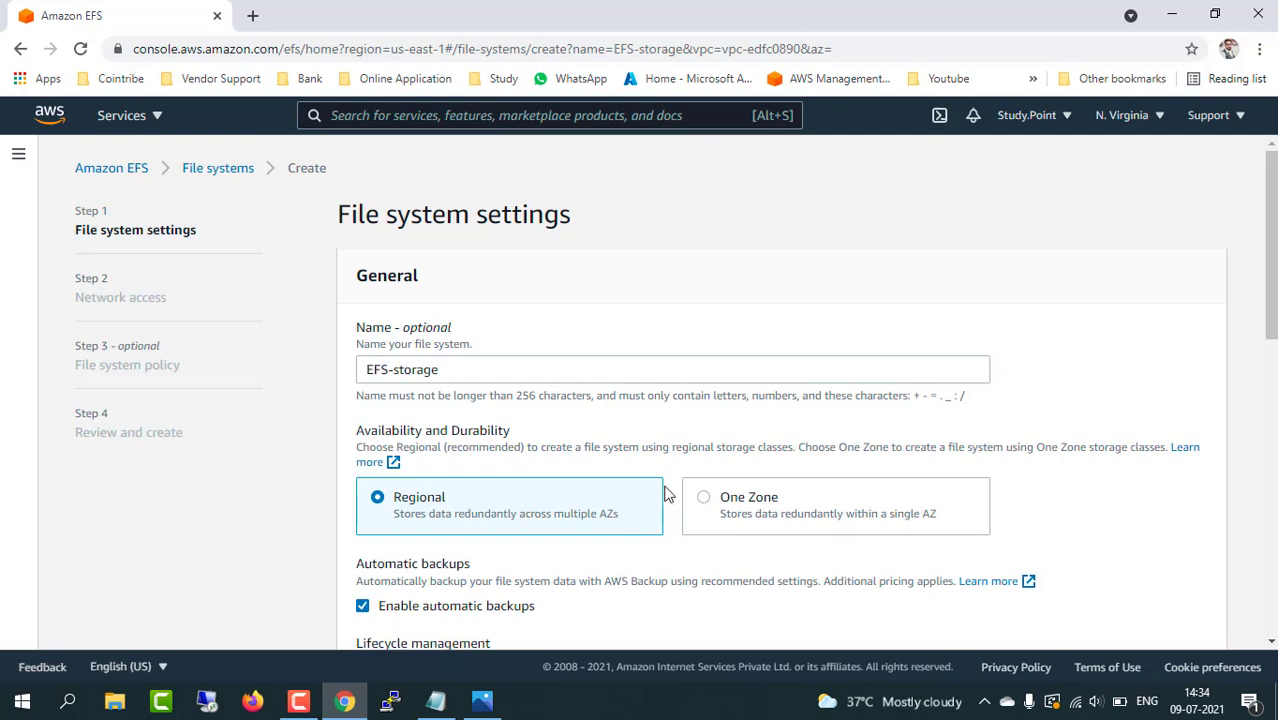
# Set the file system's availability and durability to One Zone and check the availability zones offered
pyautogui.scroll(-2, 652, 388)
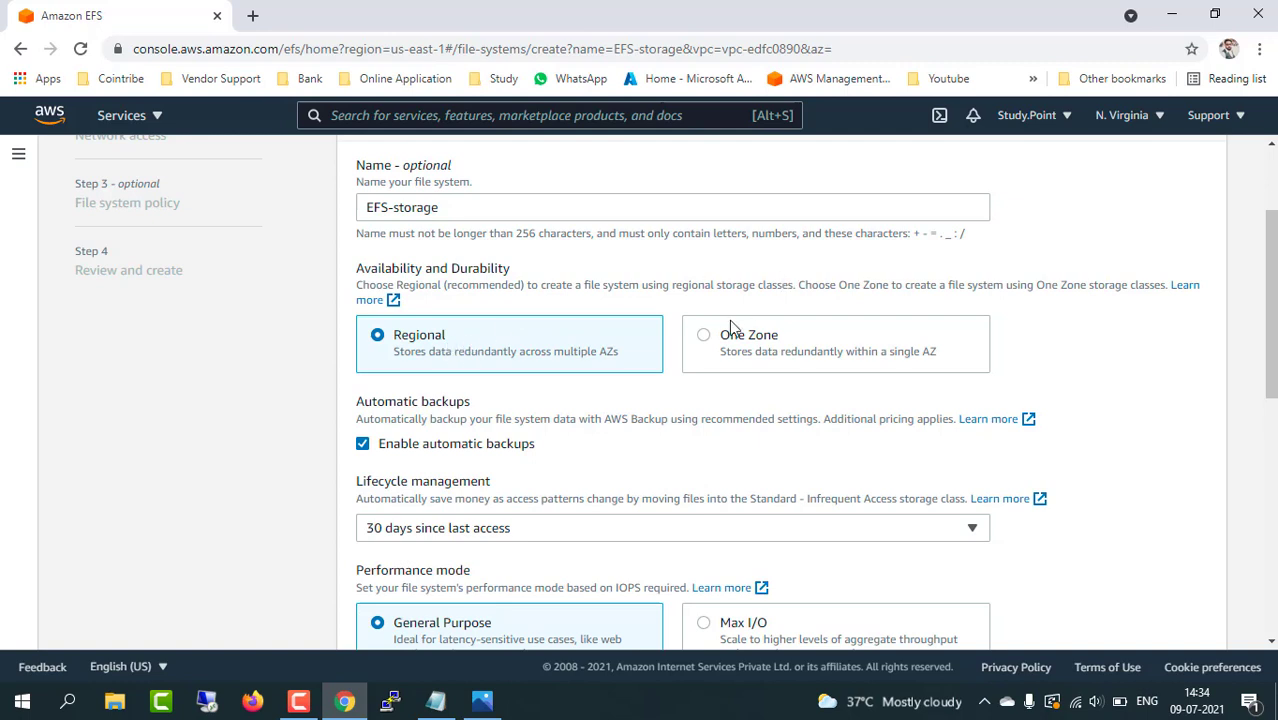
pyautogui.click(705, 337)
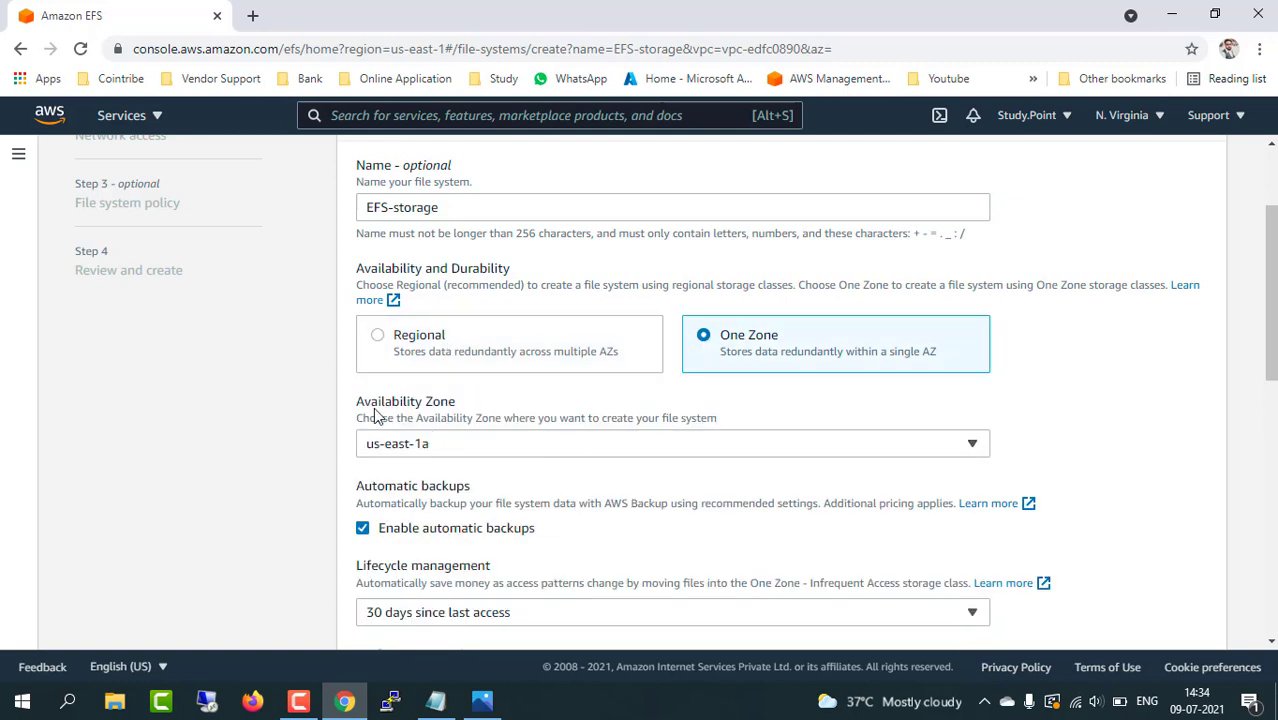
pyautogui.click(548, 448)
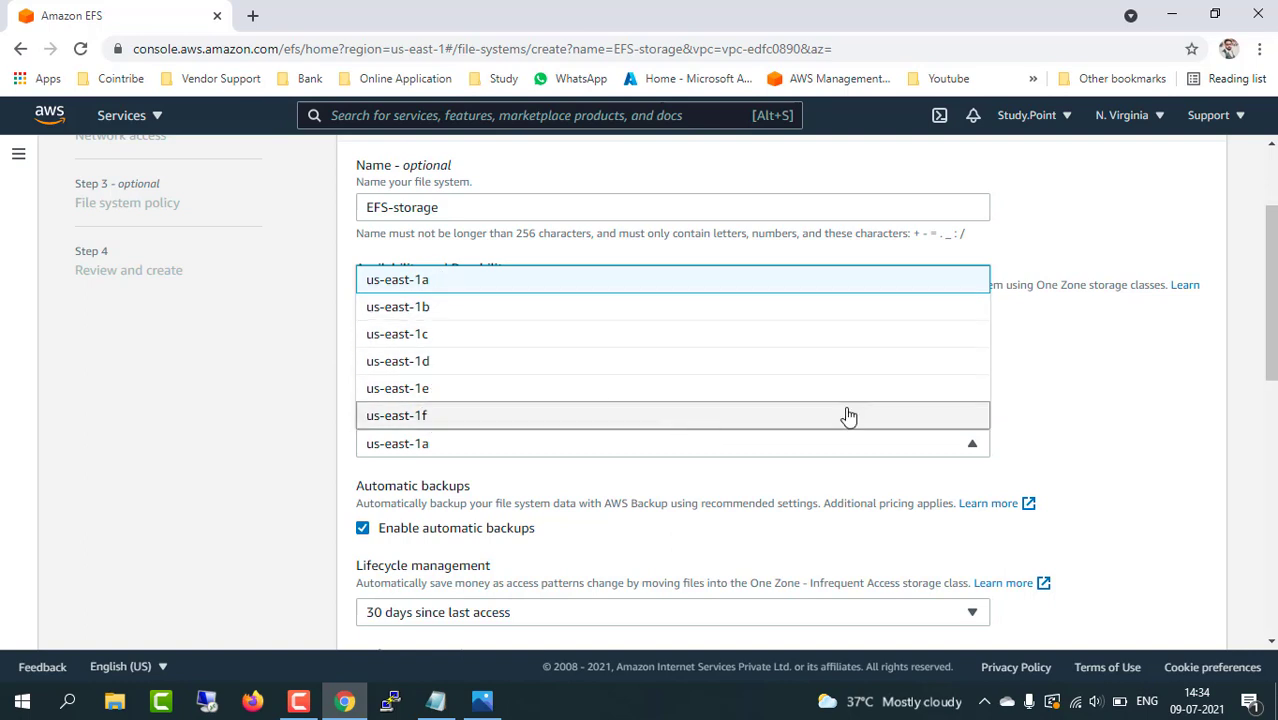
pyautogui.click(1170, 417)
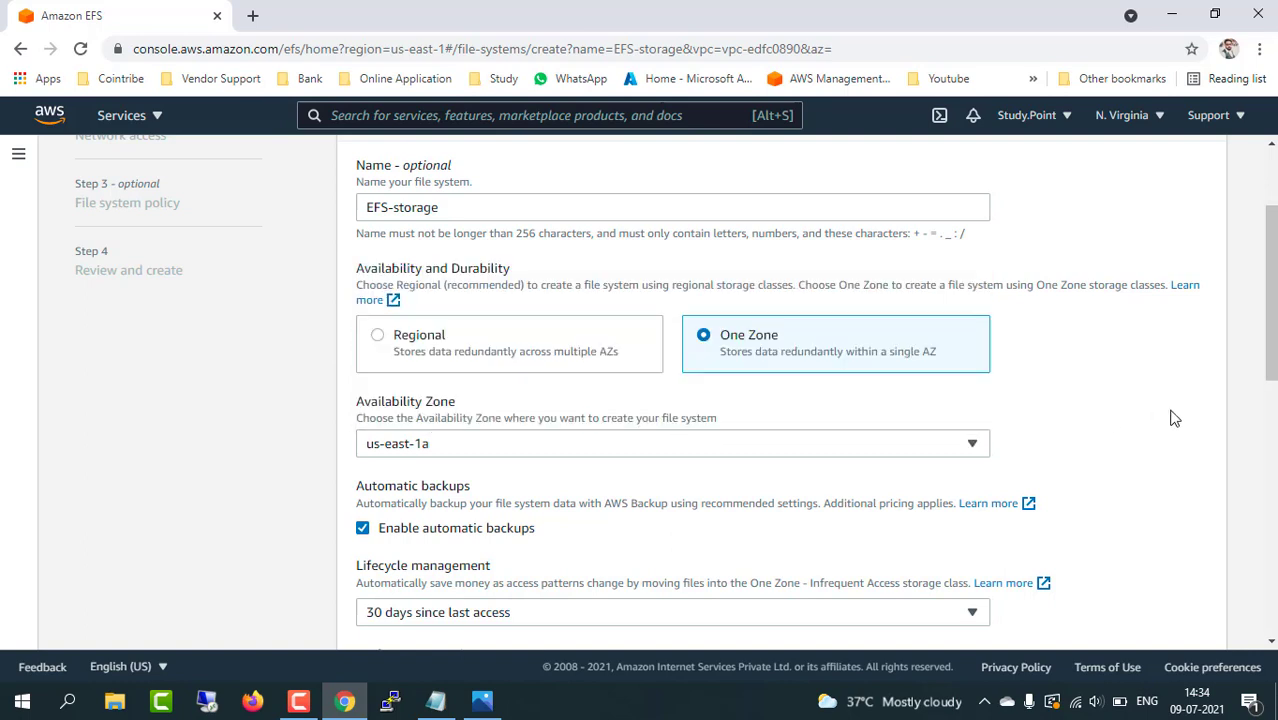
# Set the file system's availability and durability to Regional and keep automatic backups enabled
pyautogui.click(380, 338)
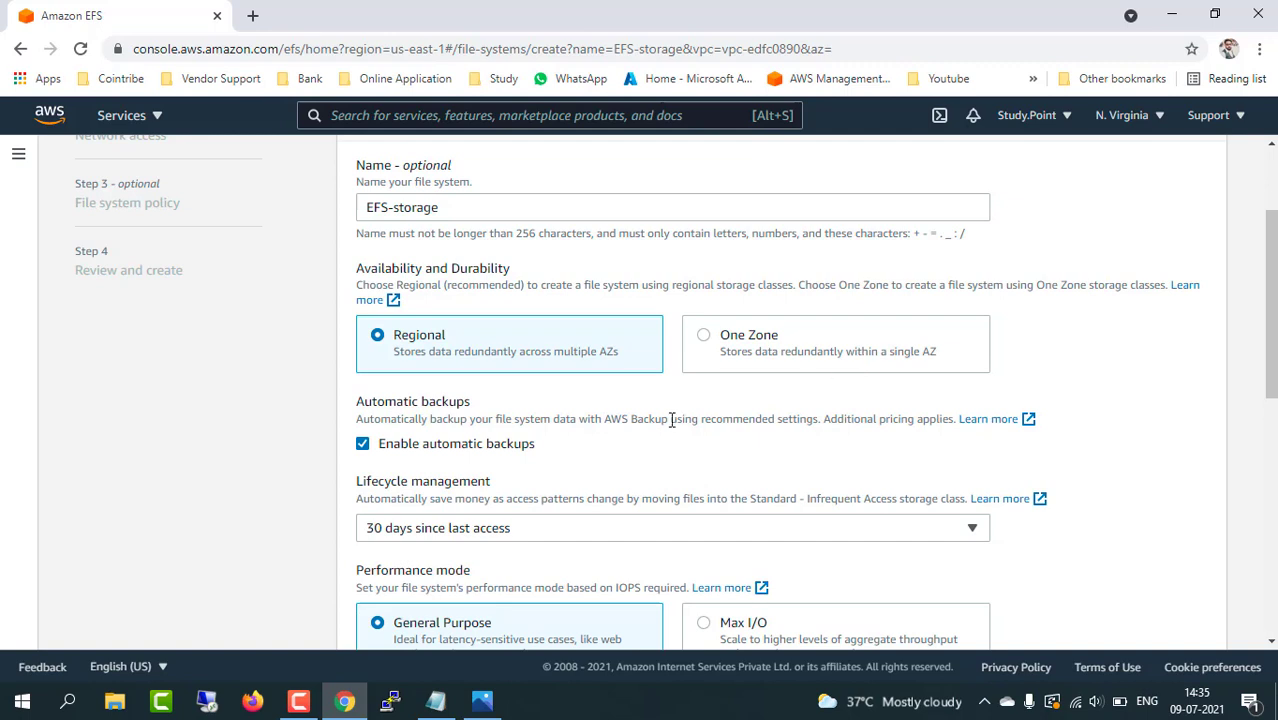
pyautogui.scroll(-1, 670, 419)
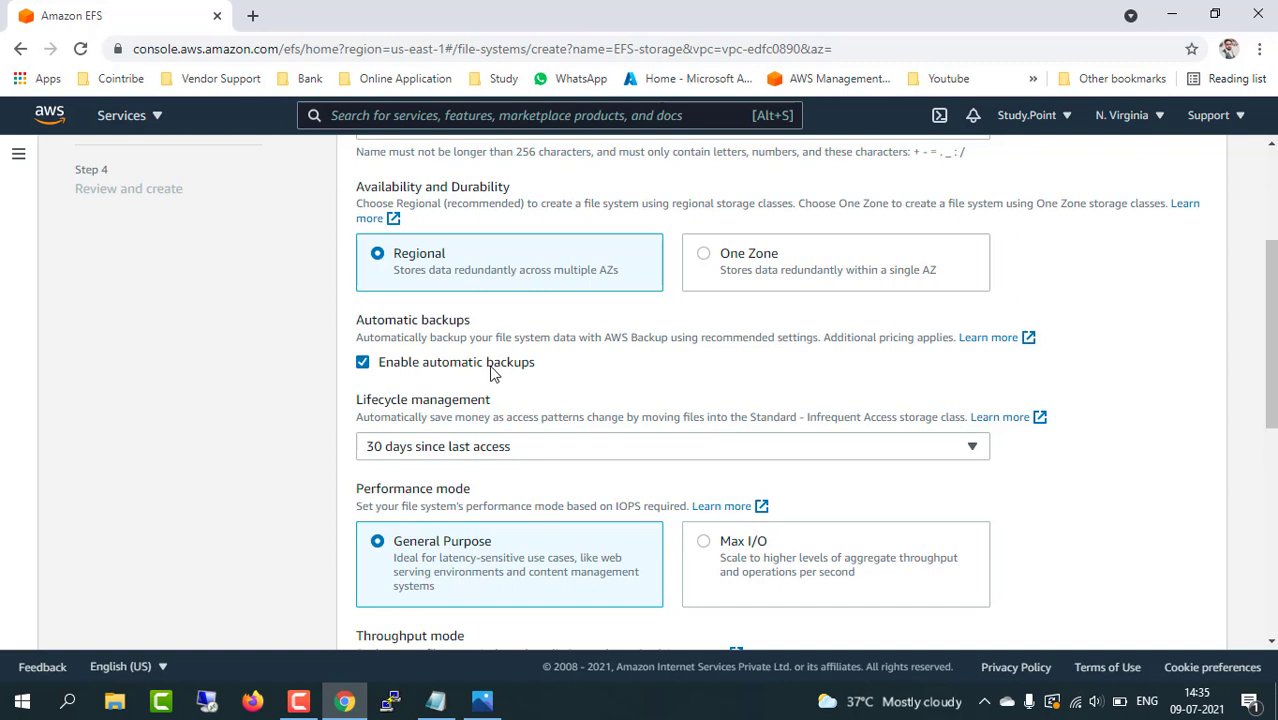
pyautogui.click(491, 372)
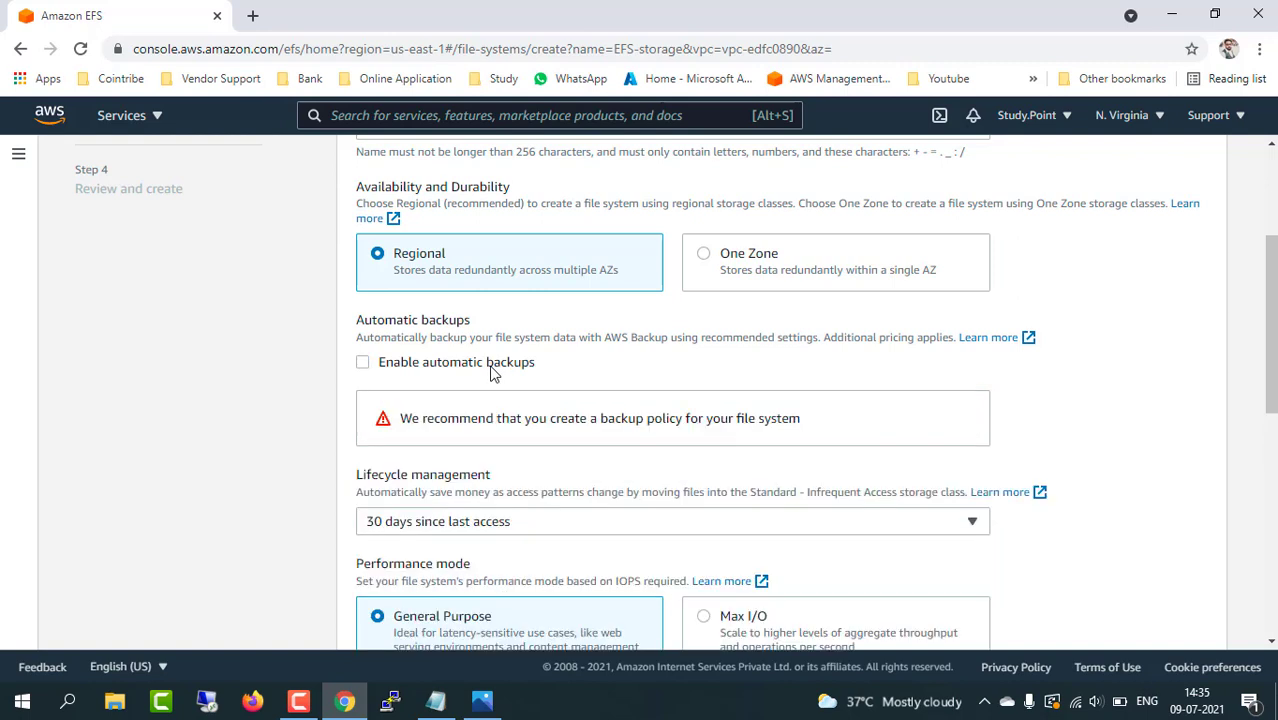
pyautogui.click(491, 372)
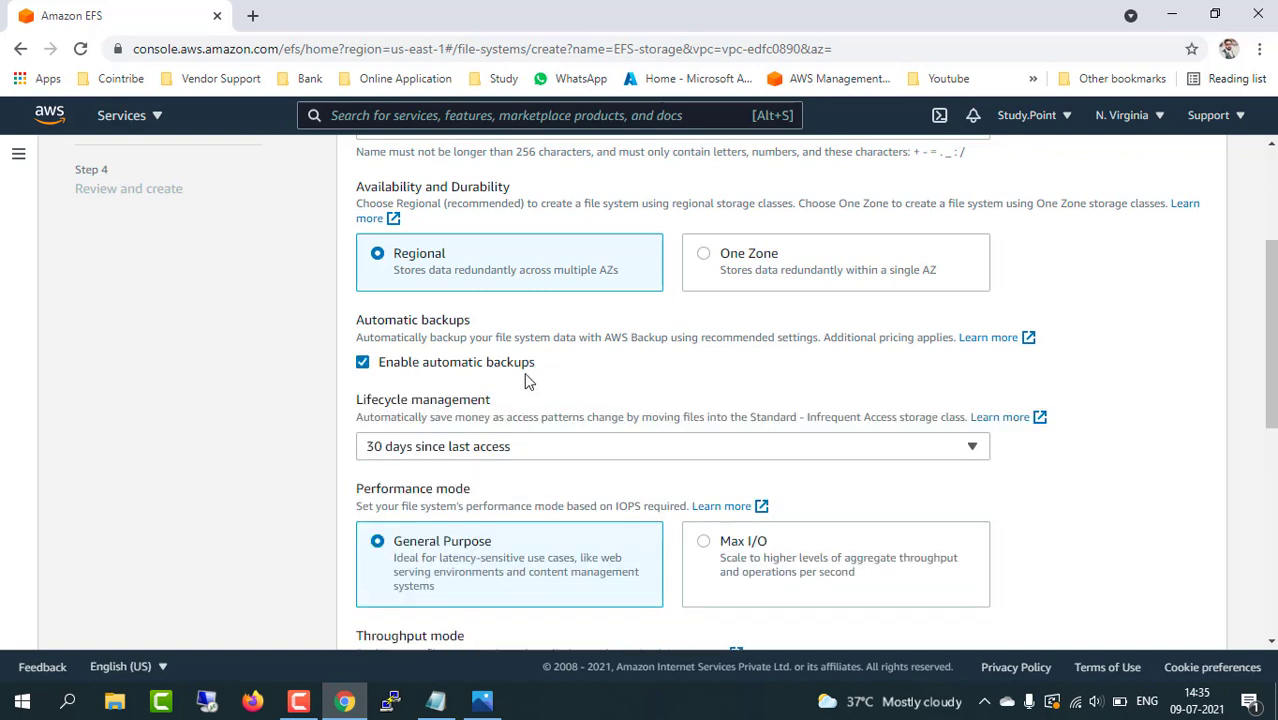
# Review the lifecycle management choices and select 30 days since last access
pyautogui.scroll(-1, 573, 389)
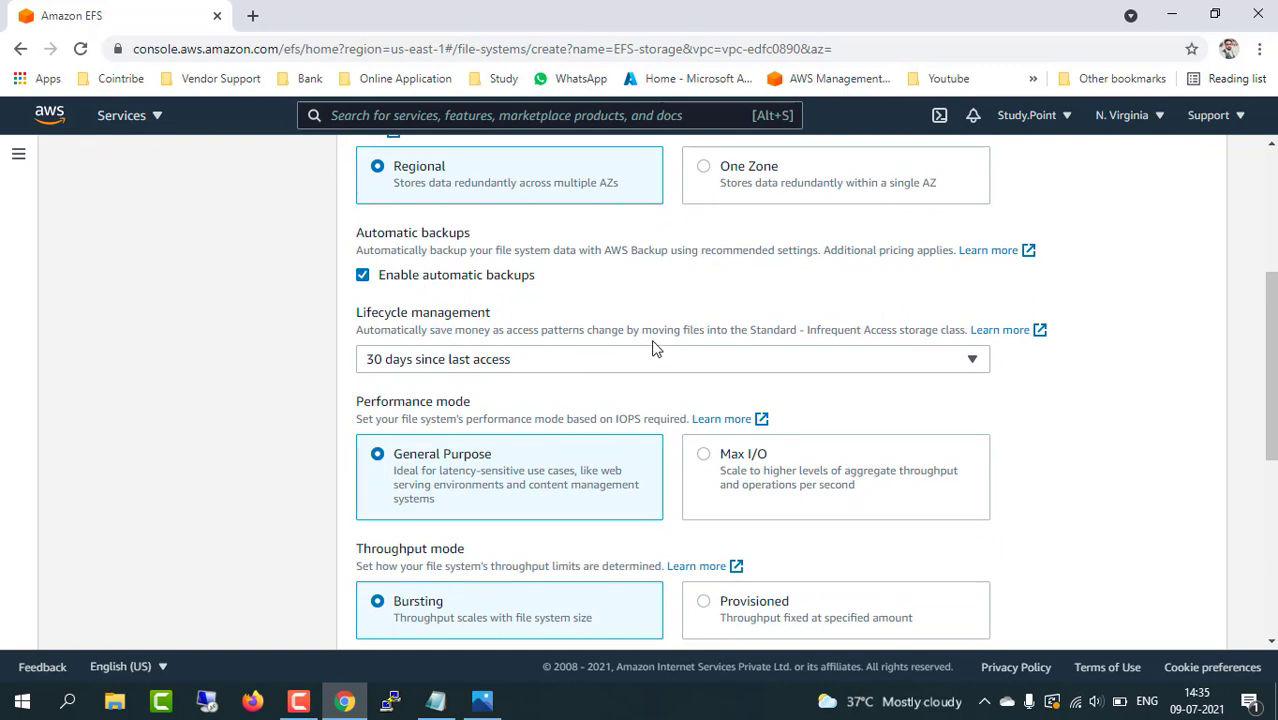
pyautogui.click(870, 364)
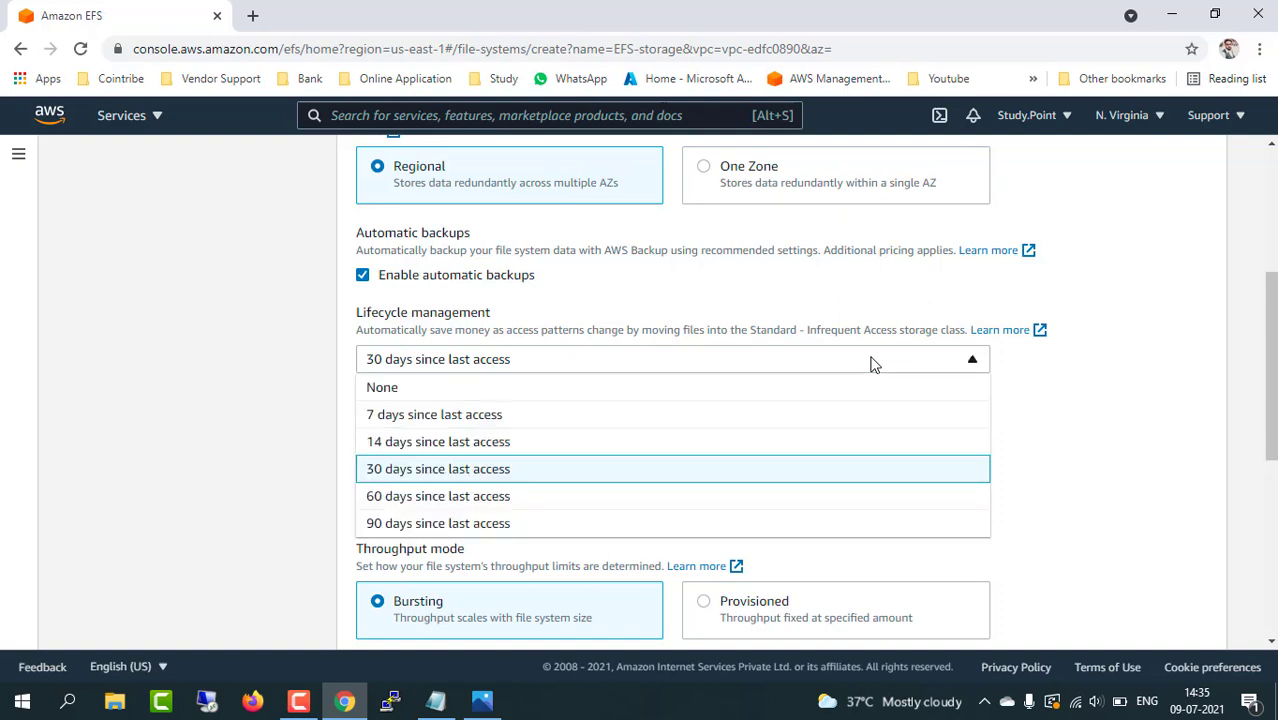
pyautogui.click(503, 473)
pyautogui.scroll(-2, 1078, 459)
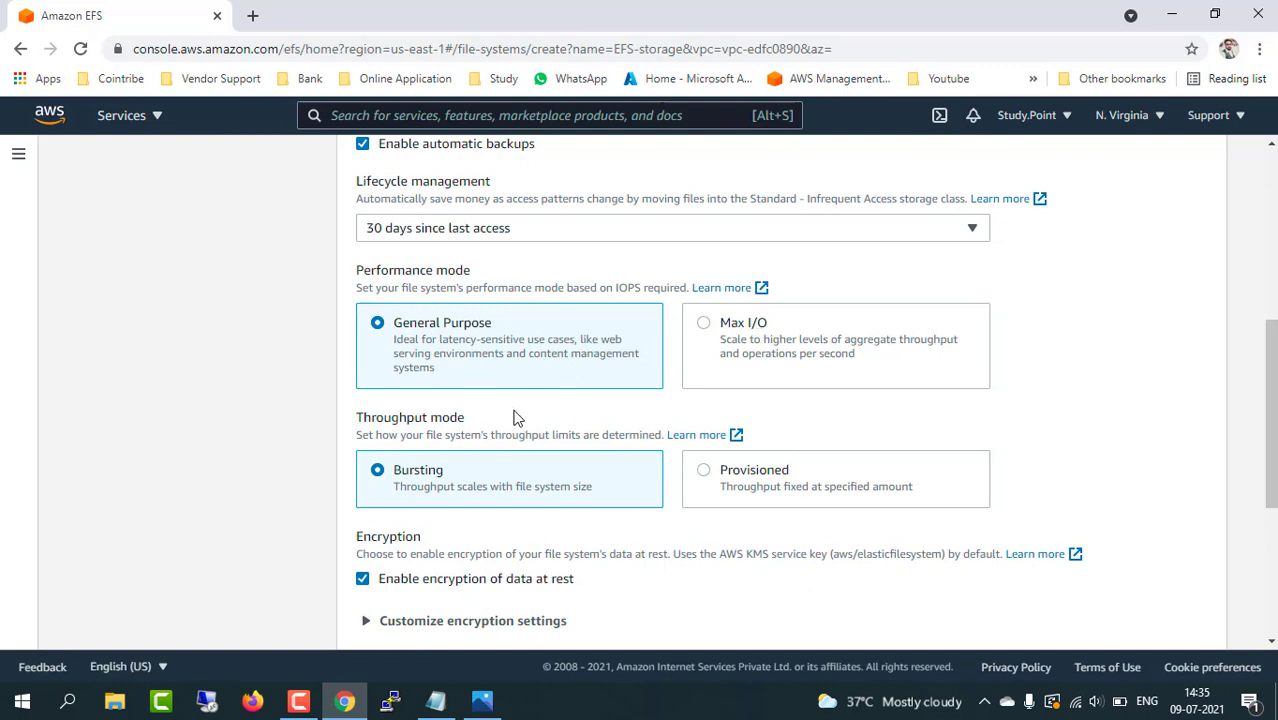
# Check the customizable encryption settings, keep encryption of data at rest enabled, and proceed to the network access settings
pyautogui.scroll(-2, 515, 417)
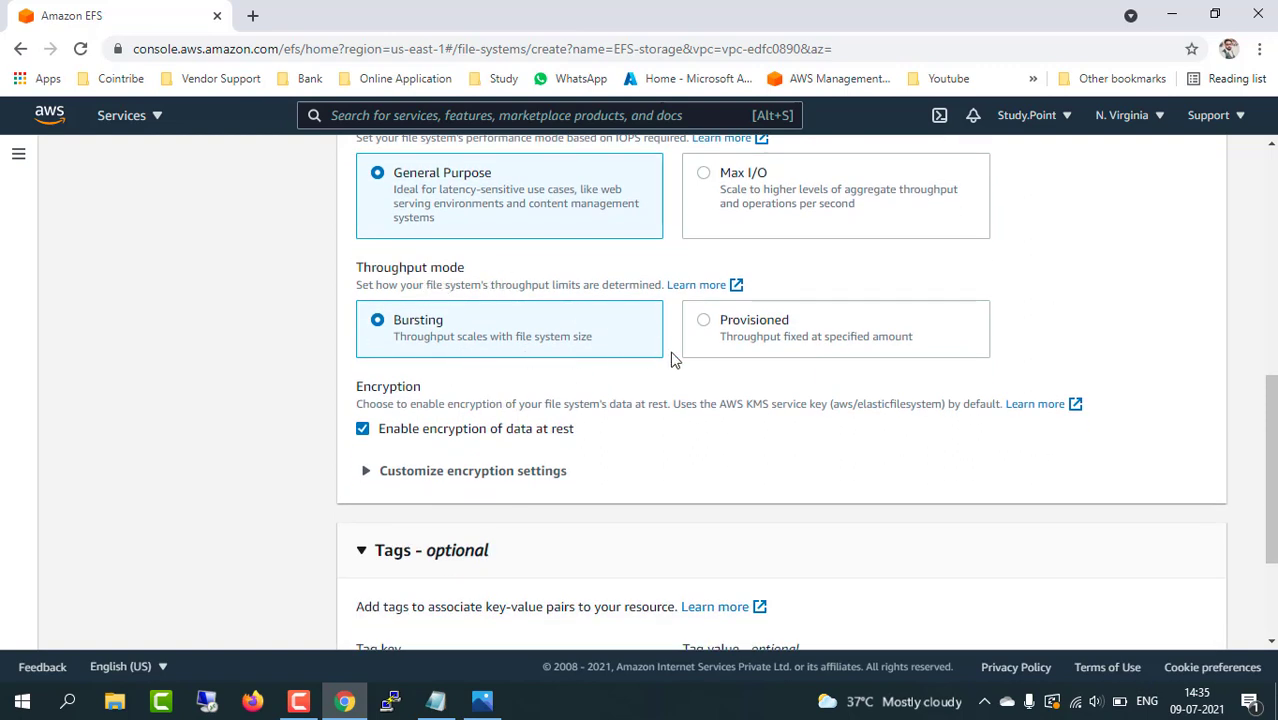
pyautogui.scroll(-2, 753, 426)
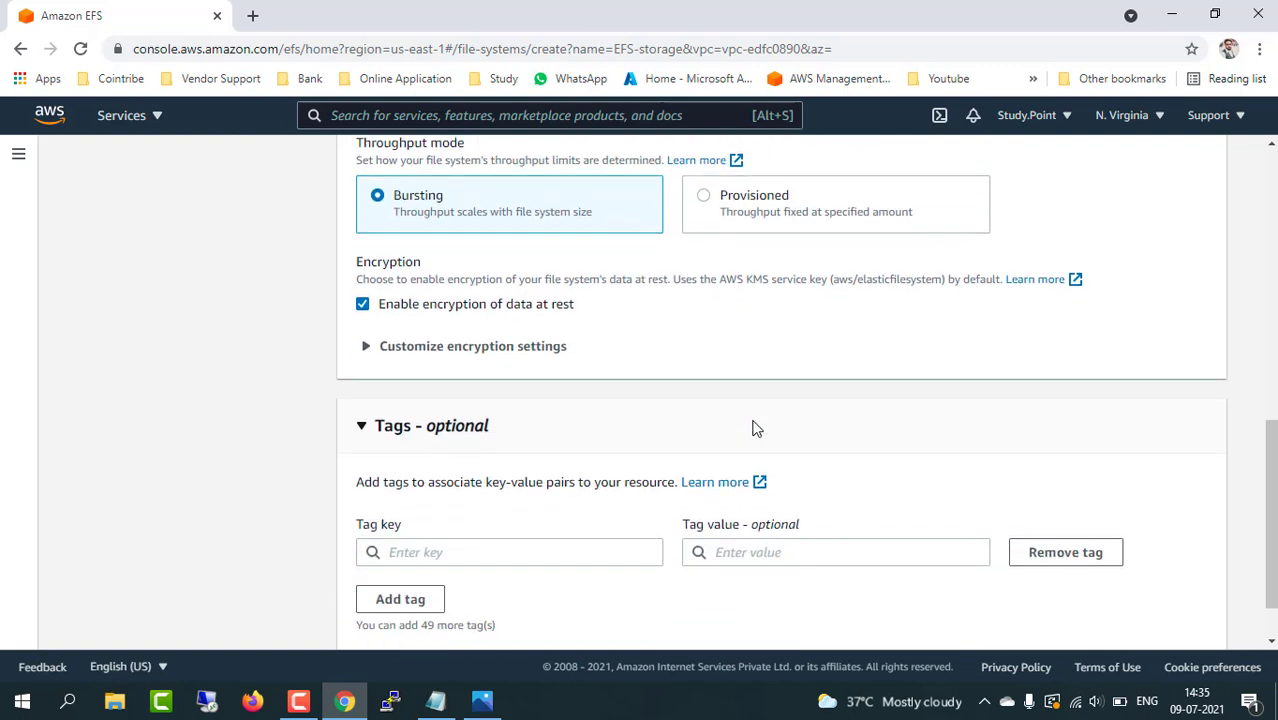
pyautogui.click(367, 356)
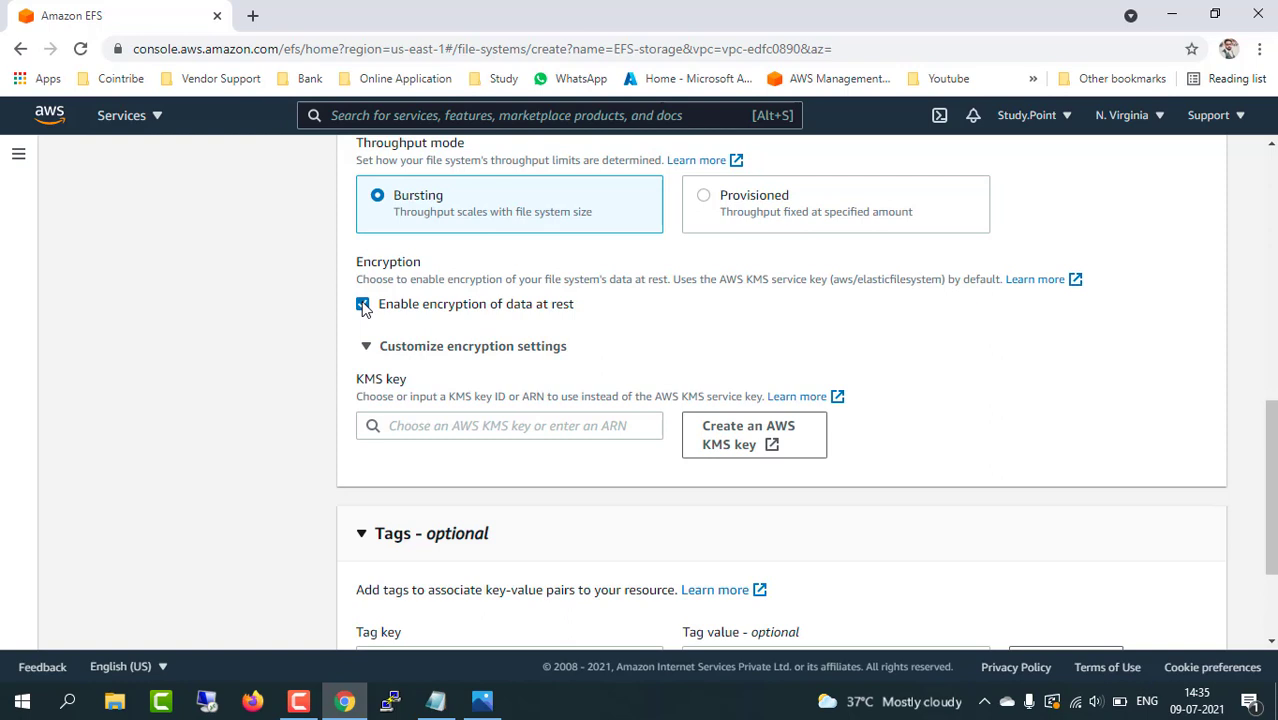
pyautogui.click(363, 305)
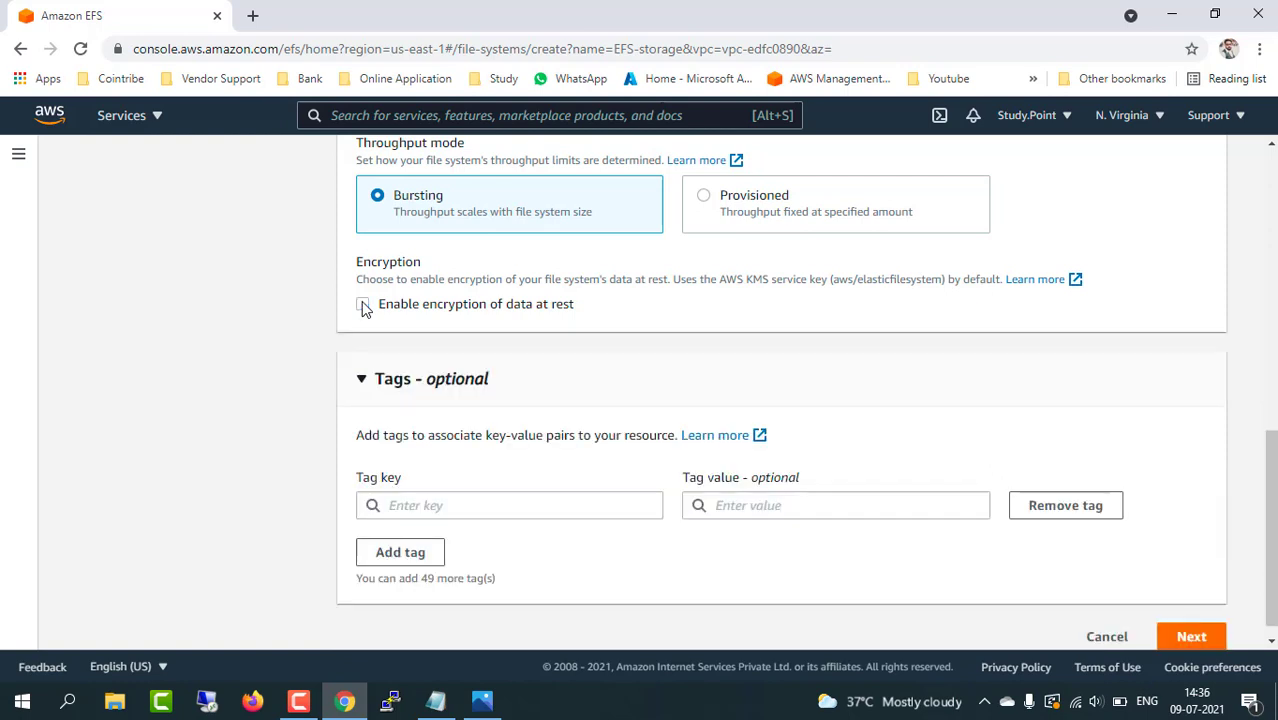
pyautogui.click(363, 305)
pyautogui.scroll(-1, 884, 403)
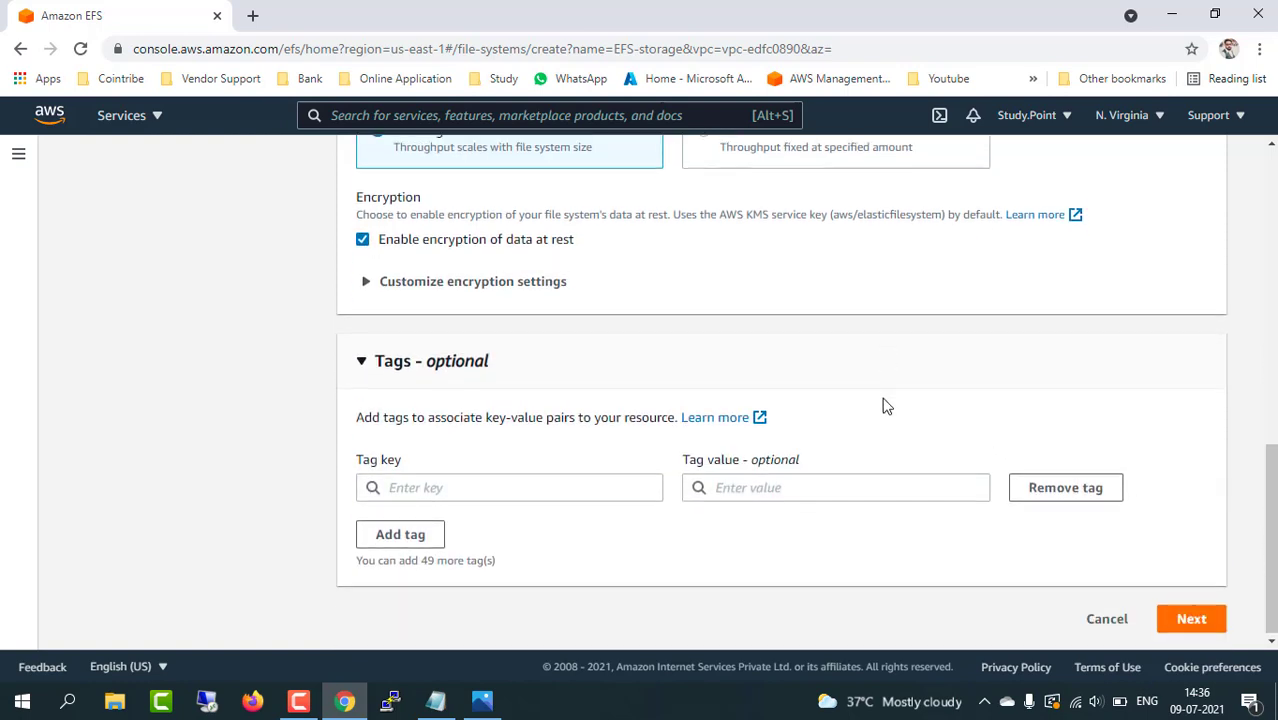
pyautogui.click(1193, 616)
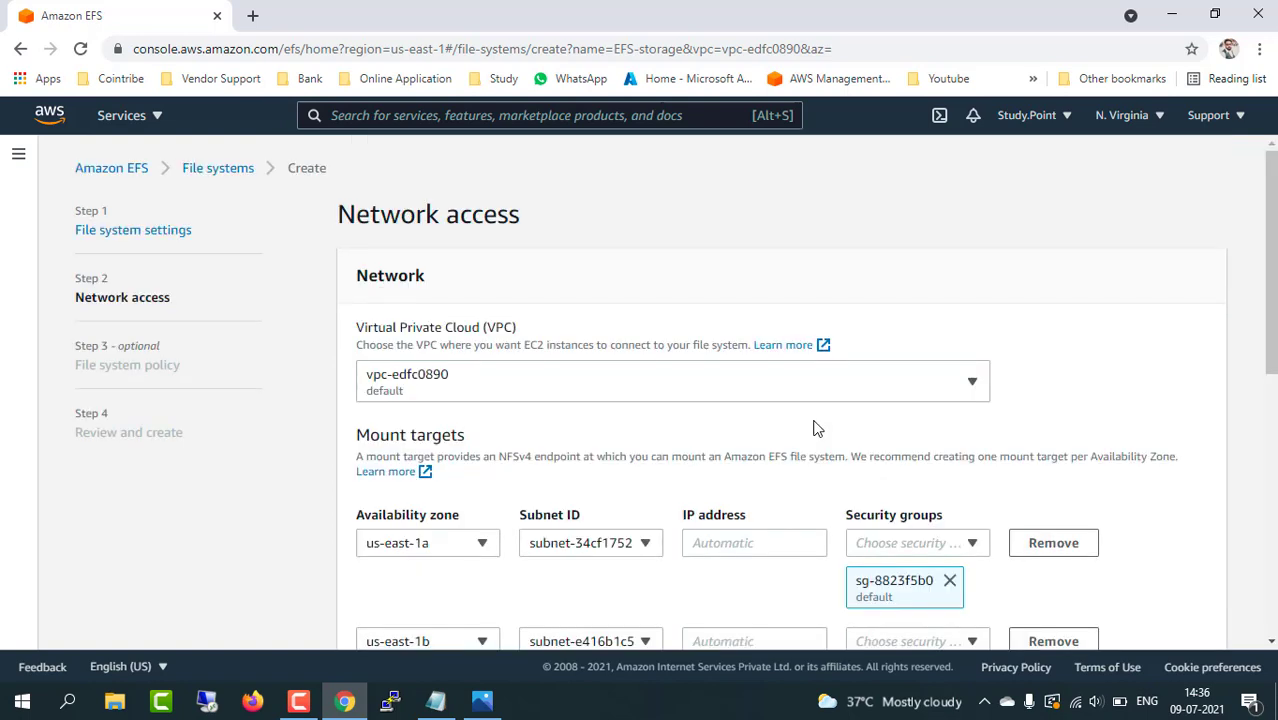
# Examine the default VPC's mount targets, with the subnet and security group assigned in each availability zone
pyautogui.scroll(-1, 815, 428)
pyautogui.press('alt')
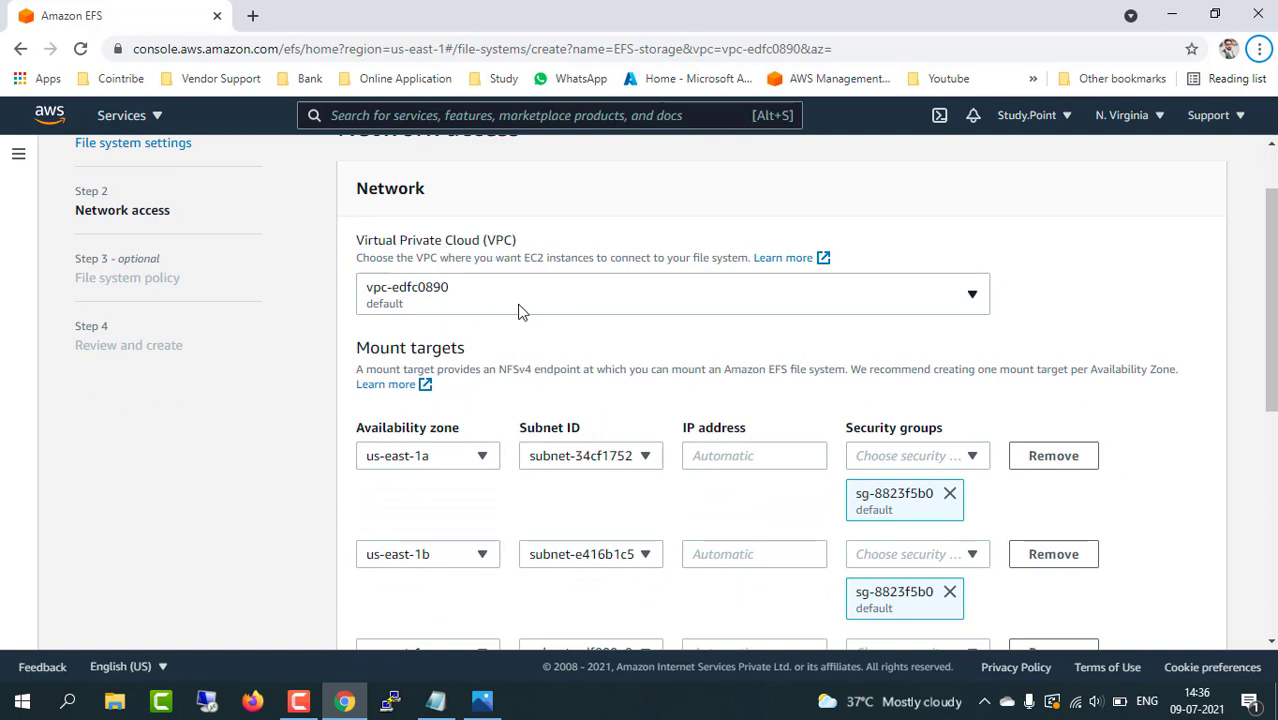
pyautogui.scroll(-4, 650, 432)
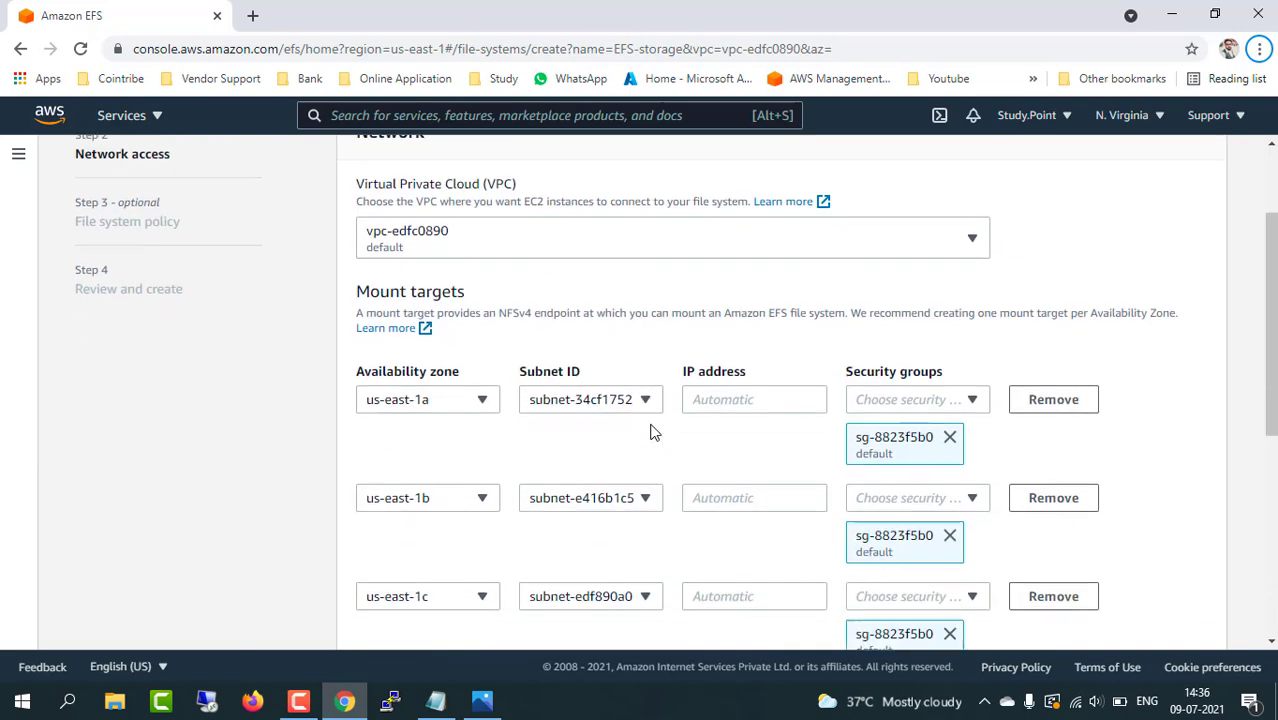
pyautogui.scroll(-2, 650, 432)
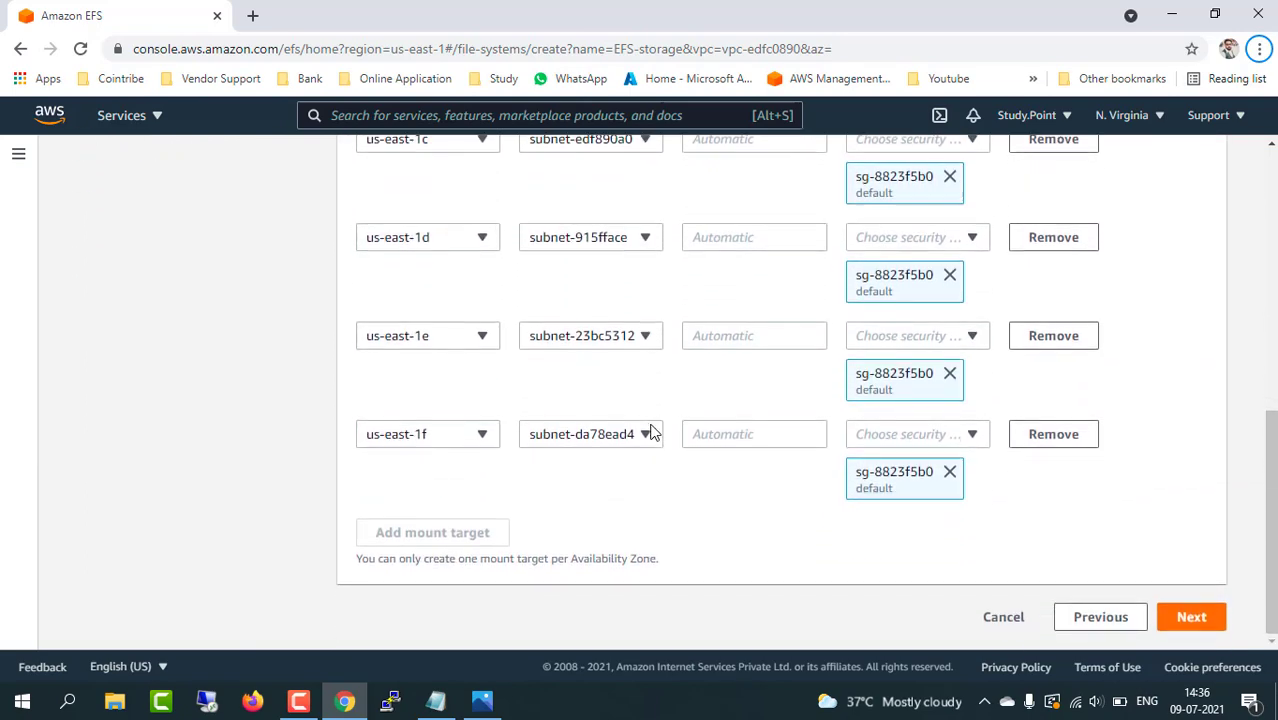
pyautogui.scroll(5, 650, 432)
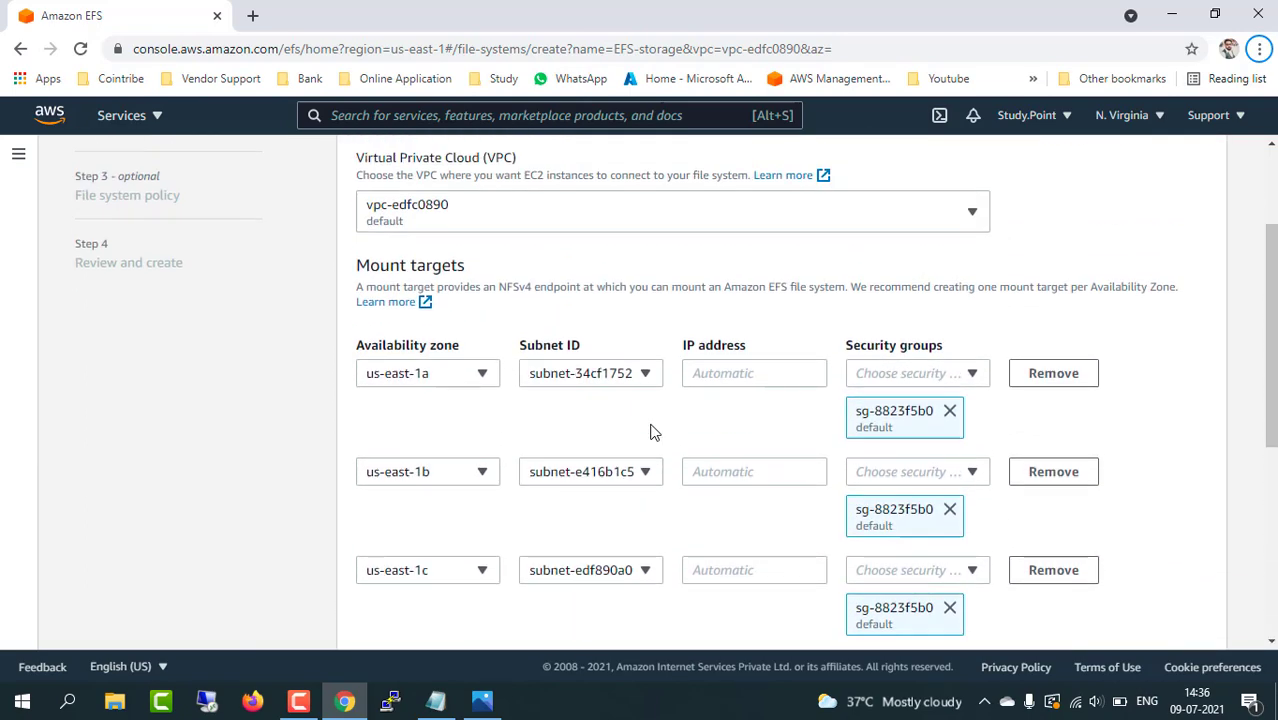
pyautogui.scroll(-5, 650, 432)
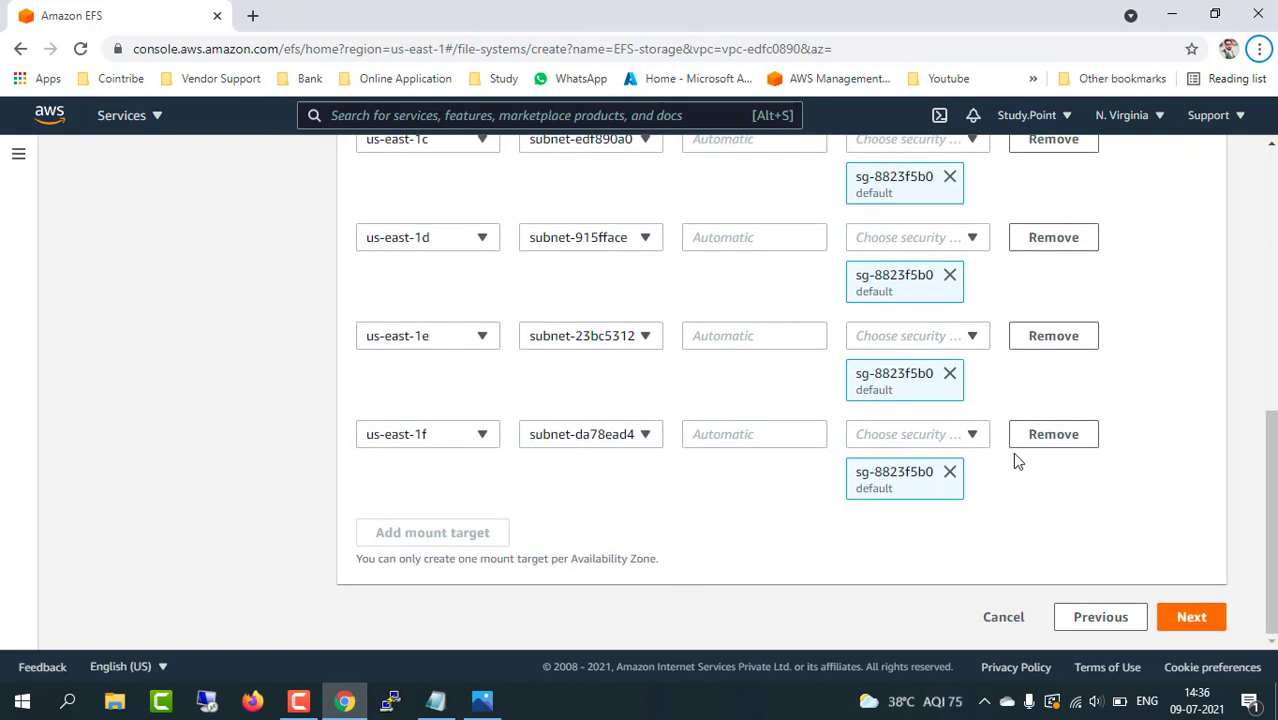
pyautogui.scroll(2, 1110, 434)
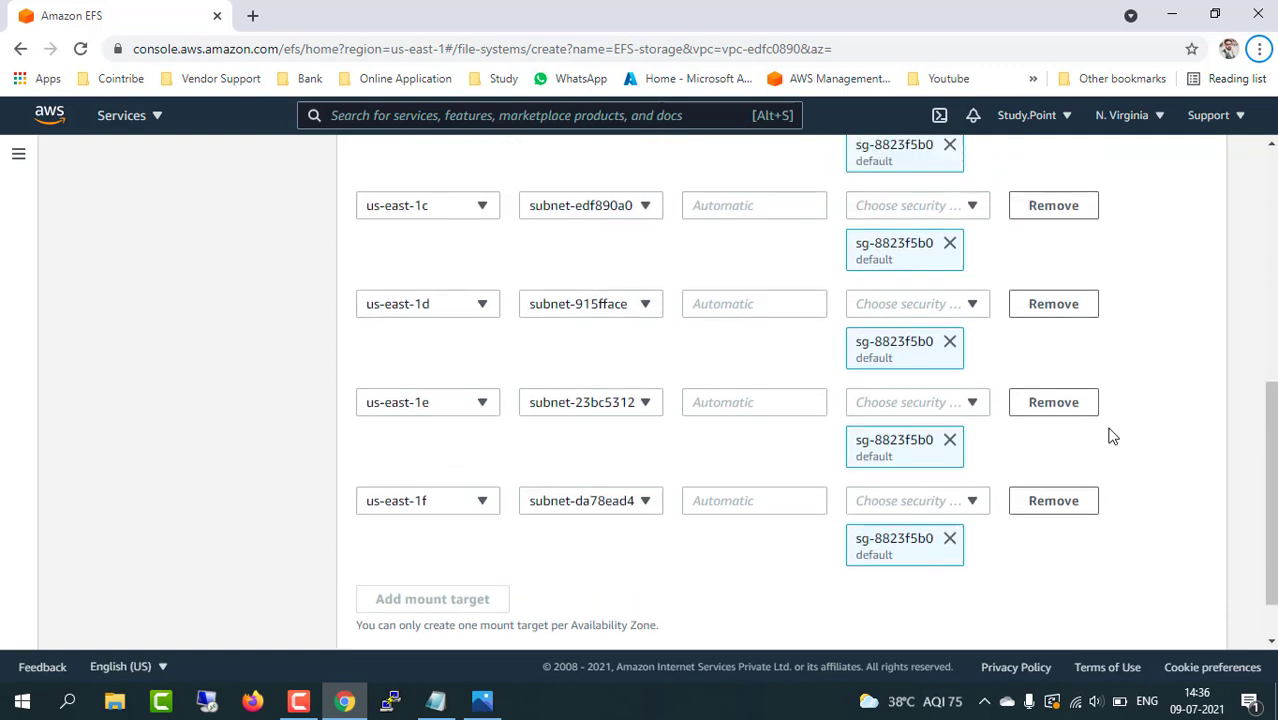
pyautogui.scroll(-2, 1110, 434)
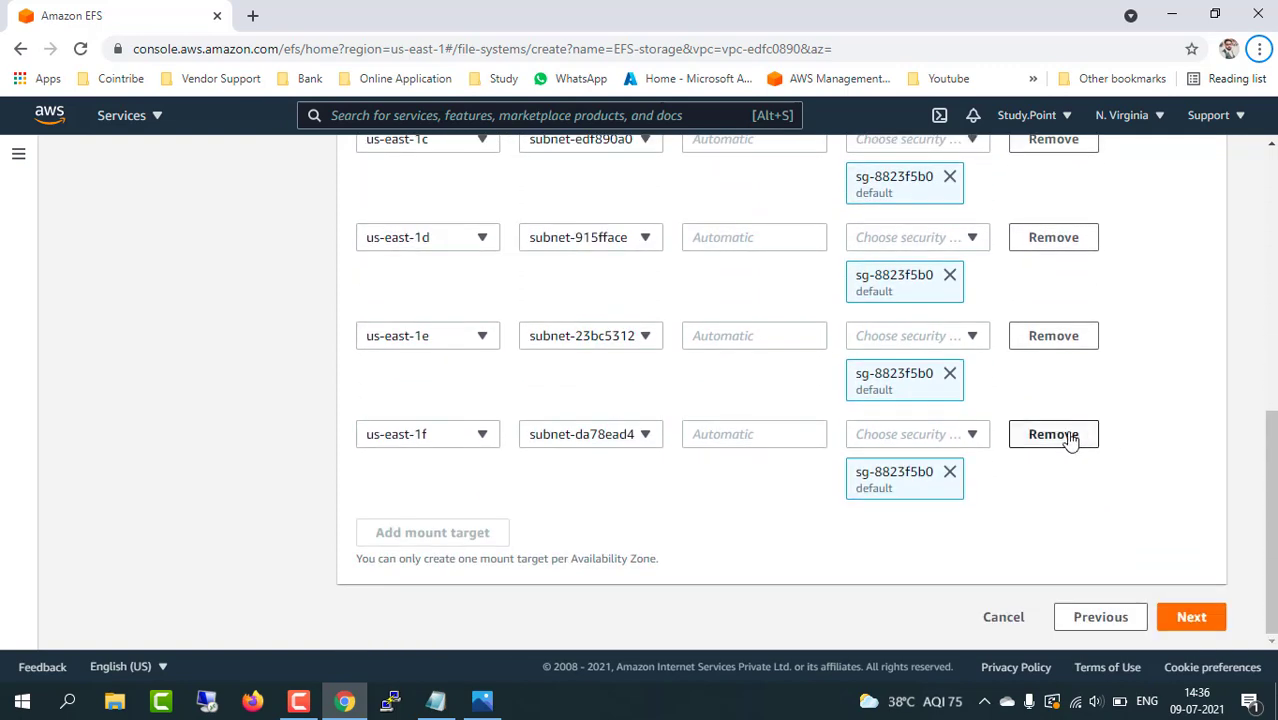
# Remove the mount targets for us-east-1f, us-east-1e and us-east-1d
pyautogui.click(1068, 438)
pyautogui.click(1056, 453)
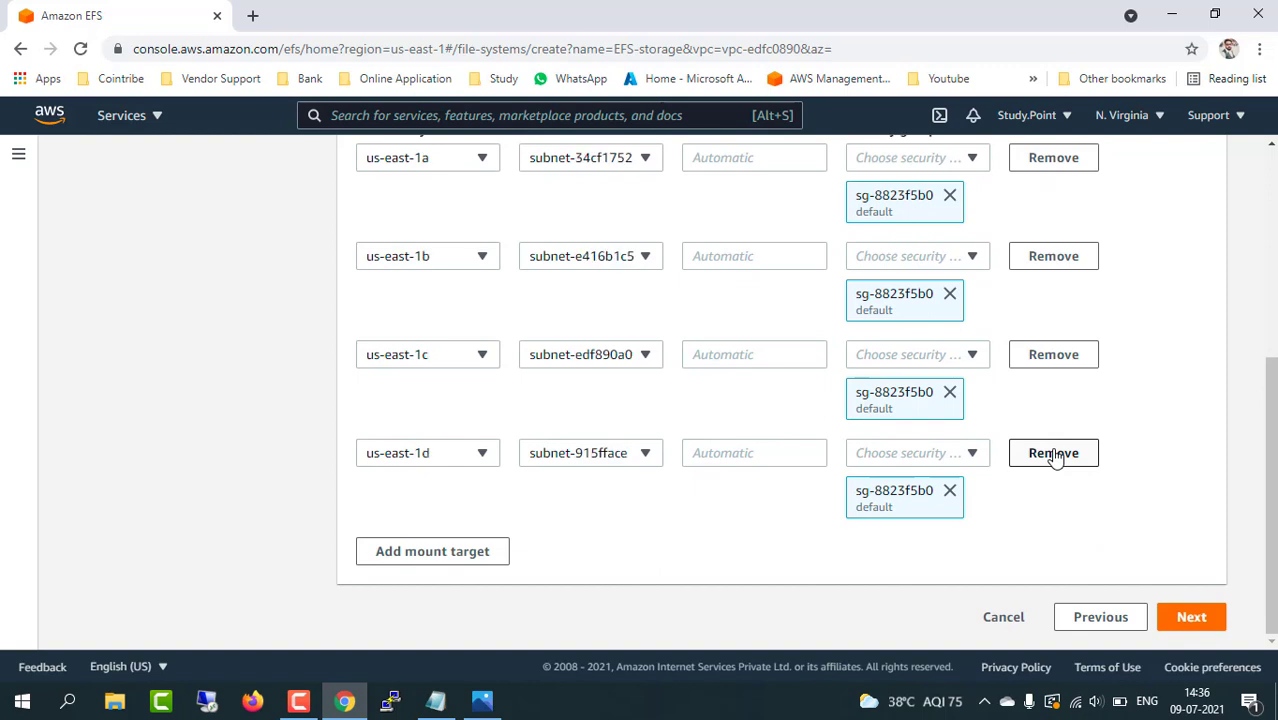
pyautogui.click(1058, 455)
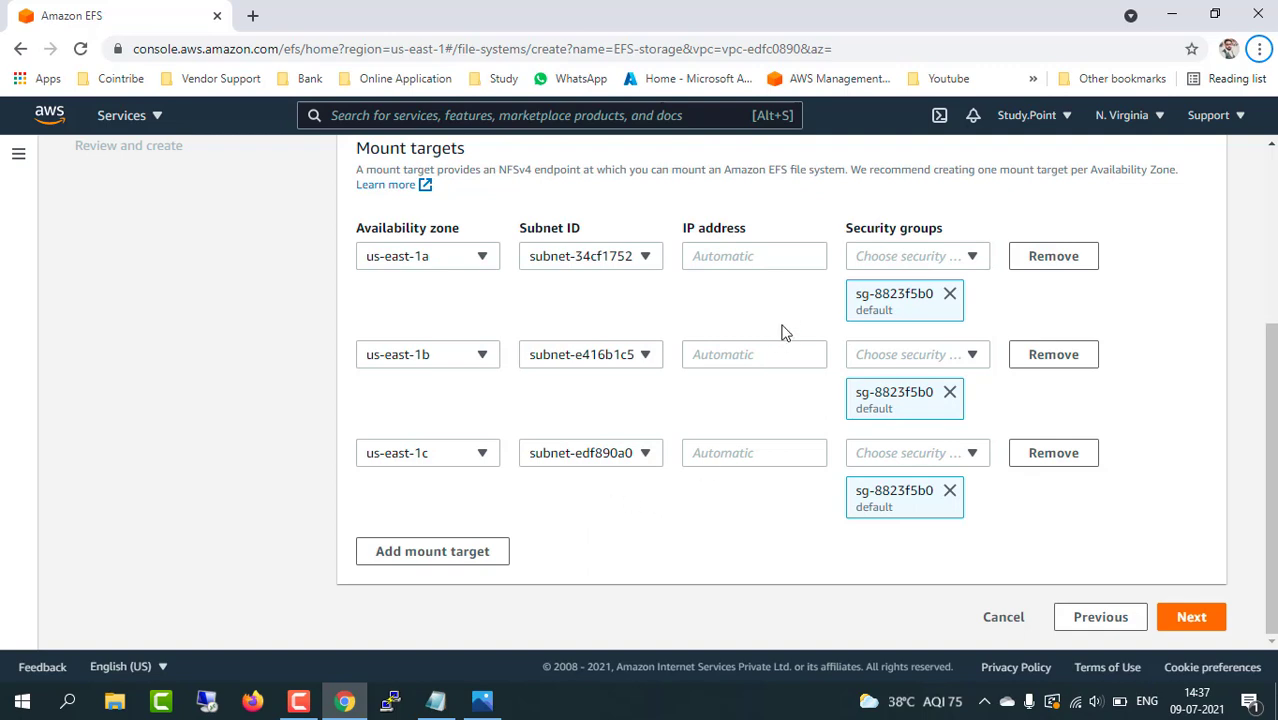
# Replace the default security group on the us-east-1a mount target with custom-sg
pyautogui.click(950, 295)
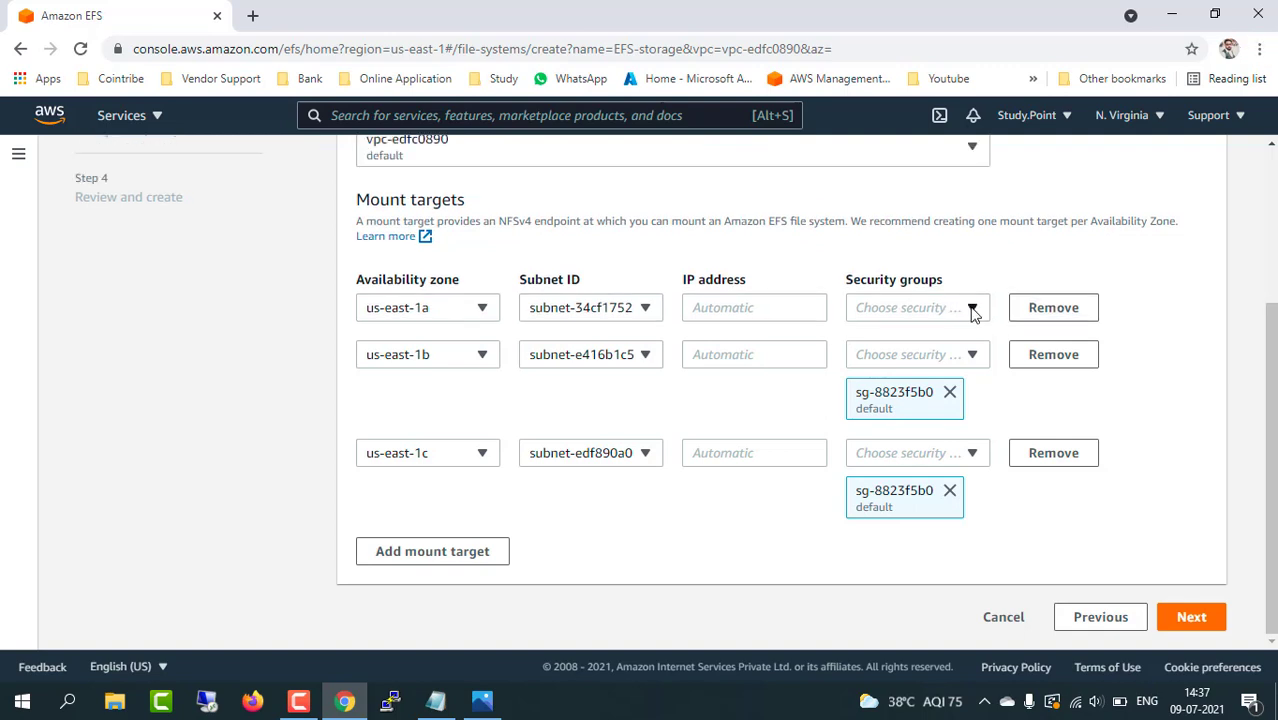
pyautogui.click(972, 308)
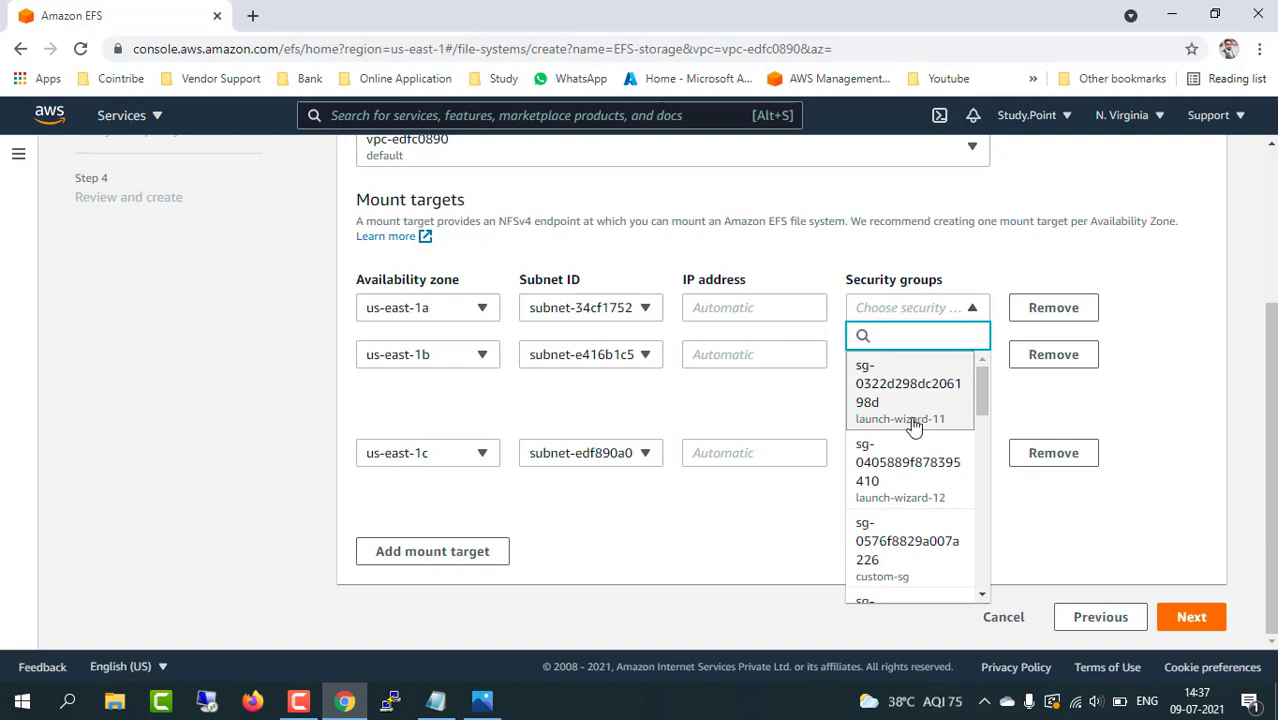
pyautogui.scroll(-2, 920, 497)
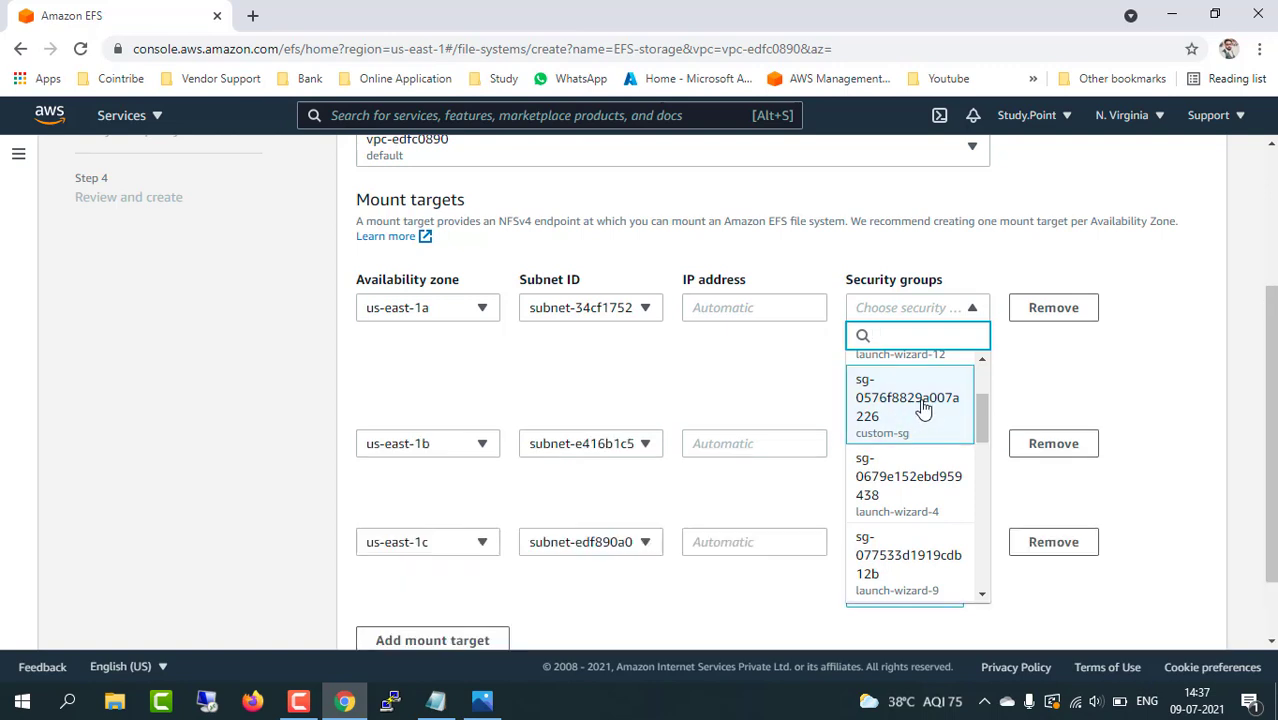
pyautogui.click(1087, 408)
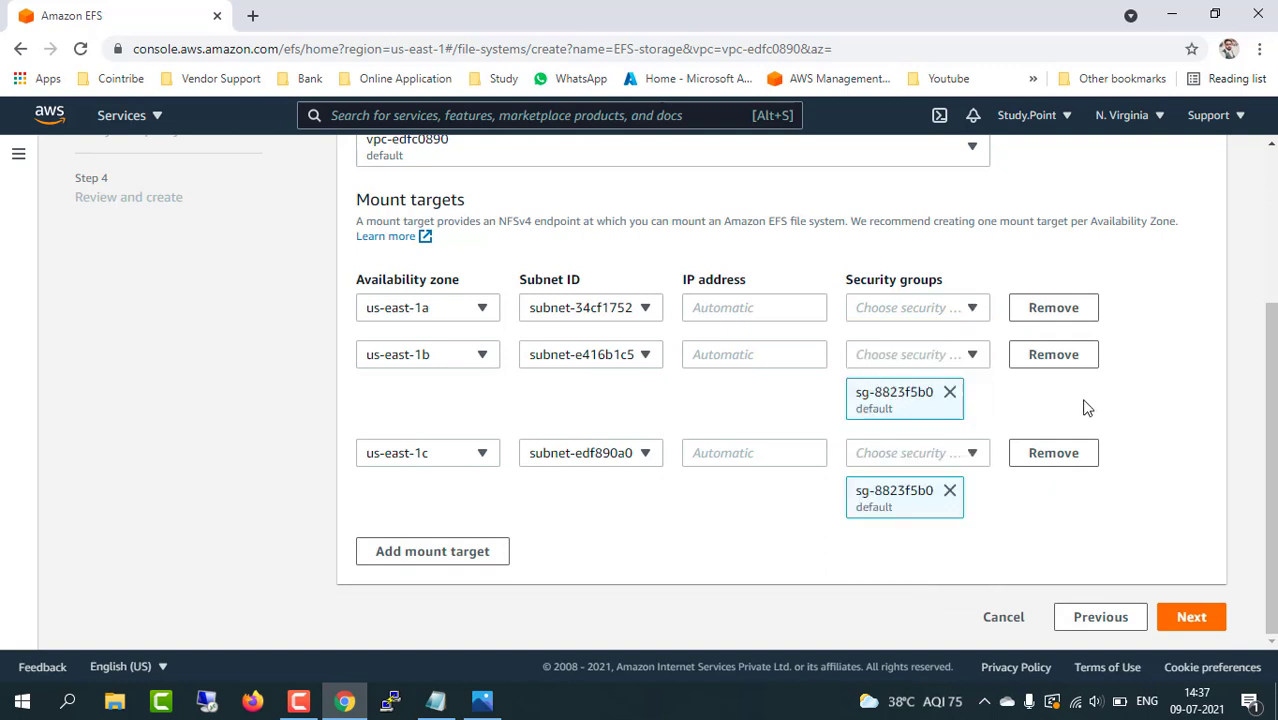
pyautogui.click(972, 310)
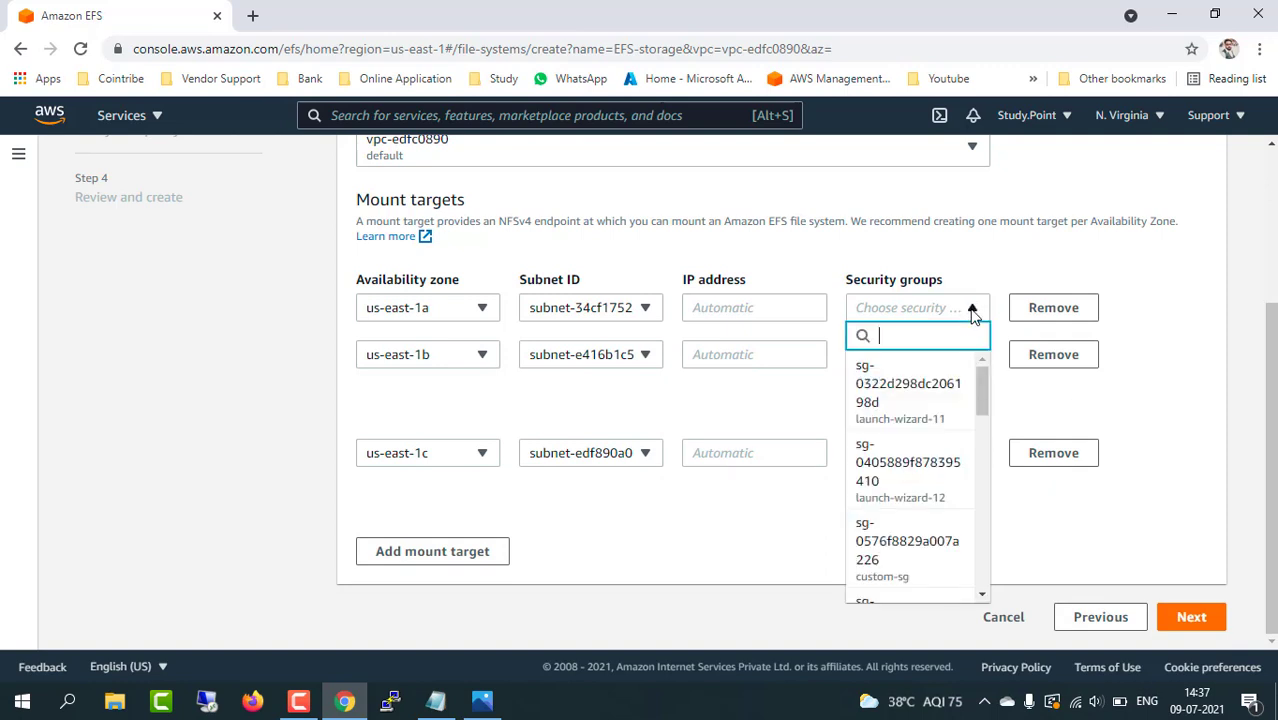
pyautogui.click(880, 530)
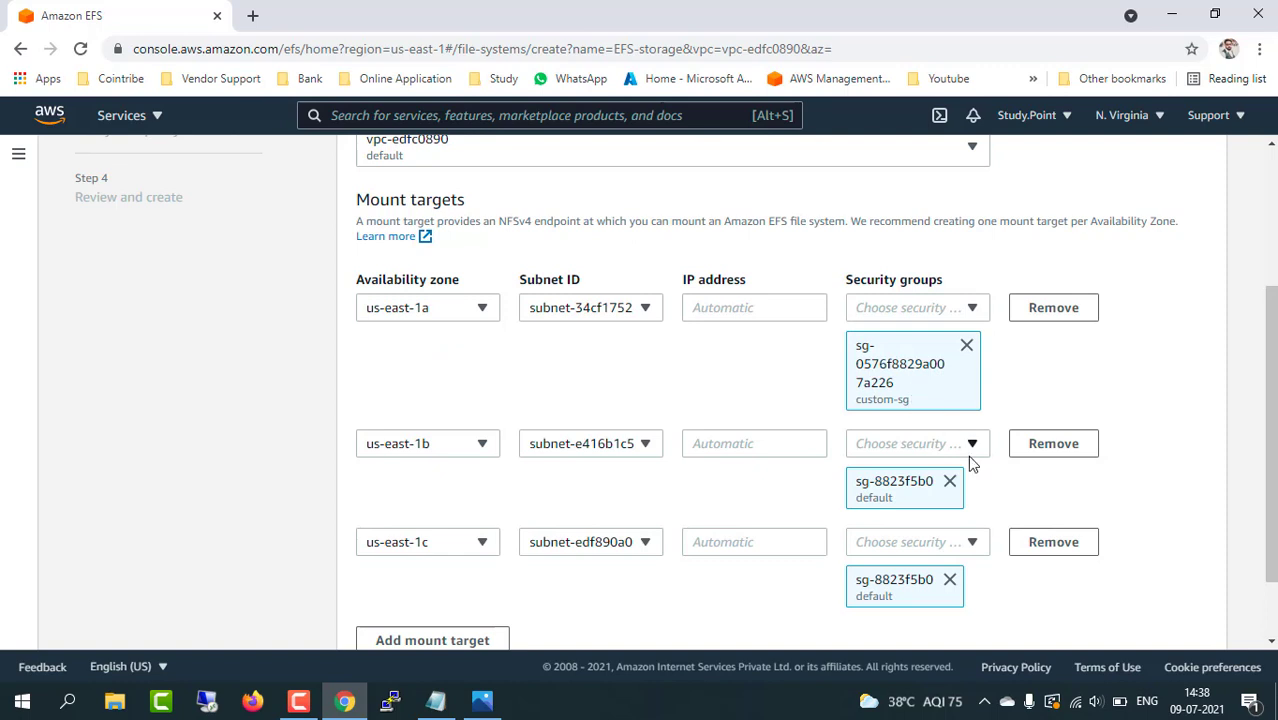
# Add the security group customsg to the us-east-1b mount target
pyautogui.click(970, 447)
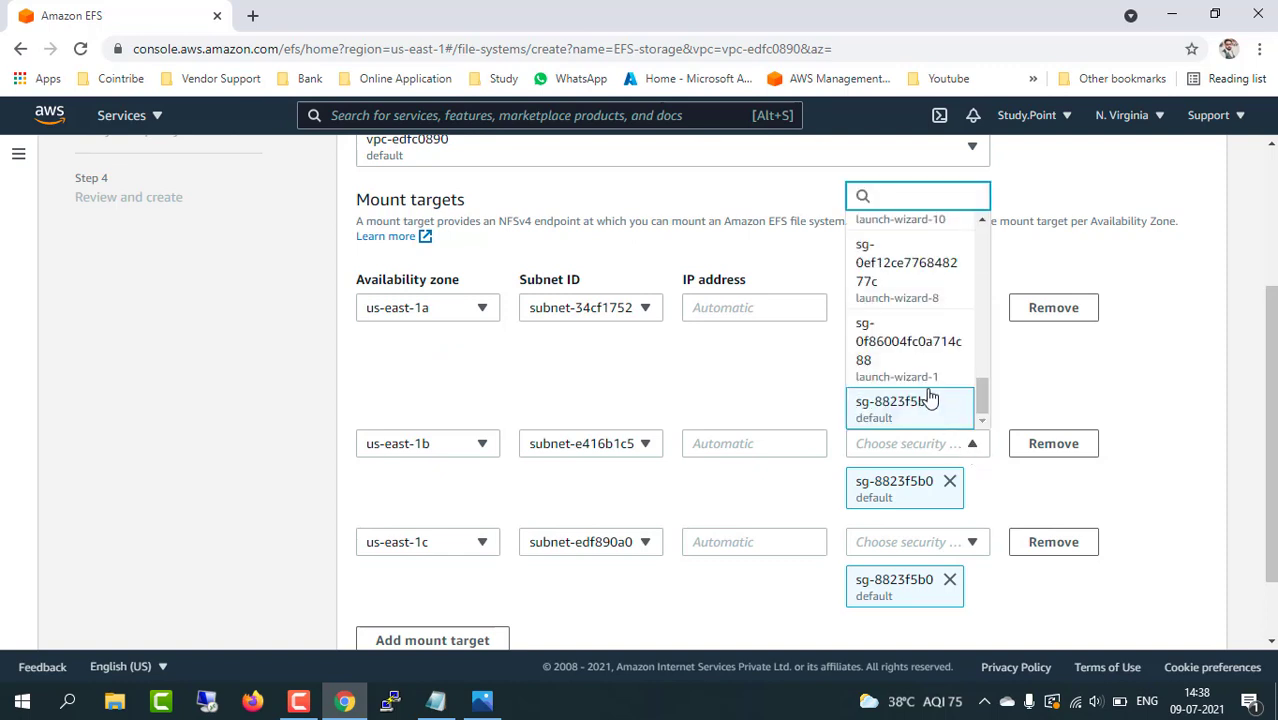
pyautogui.scroll(-1, 907, 366)
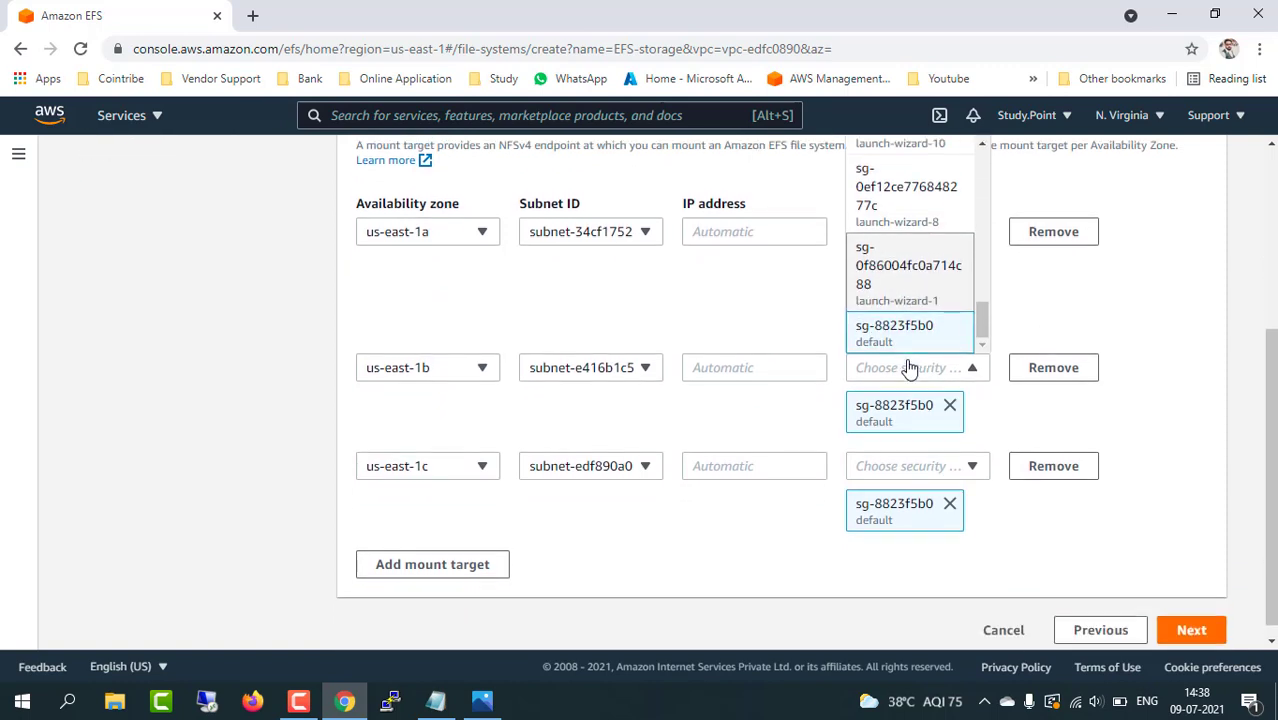
pyautogui.scroll(1, 1100, 344)
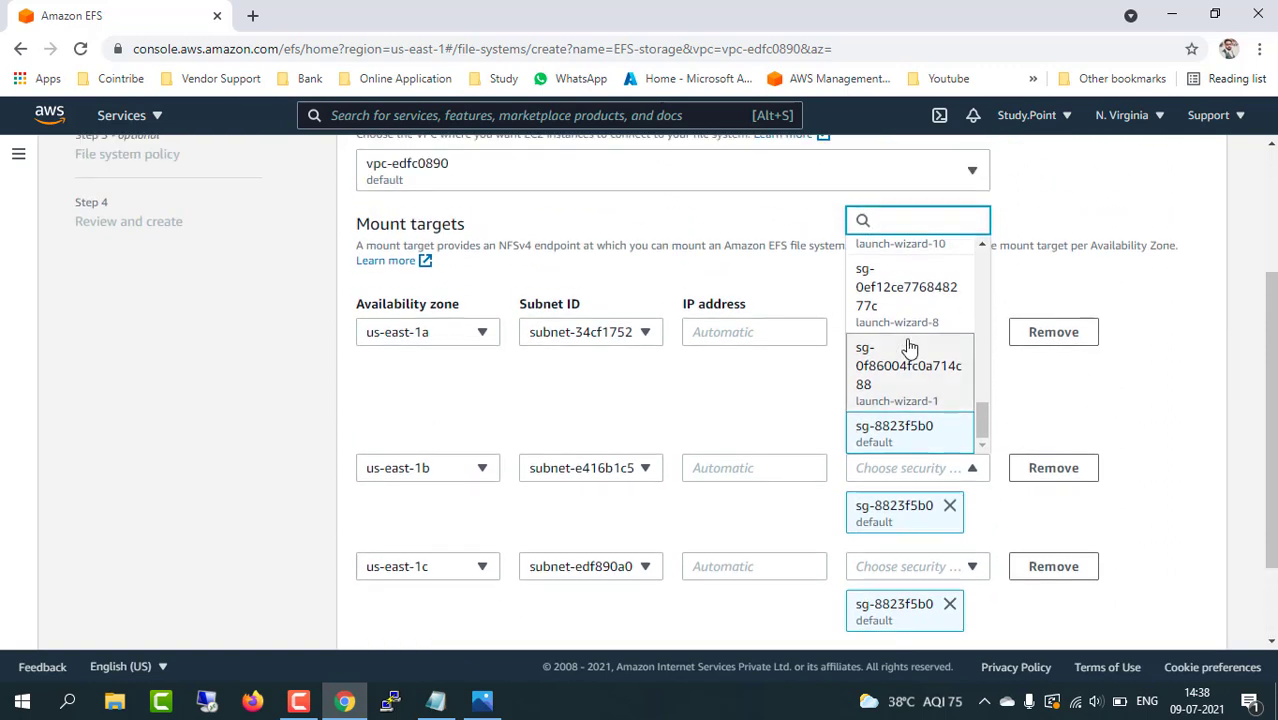
pyautogui.scroll(3, 909, 347)
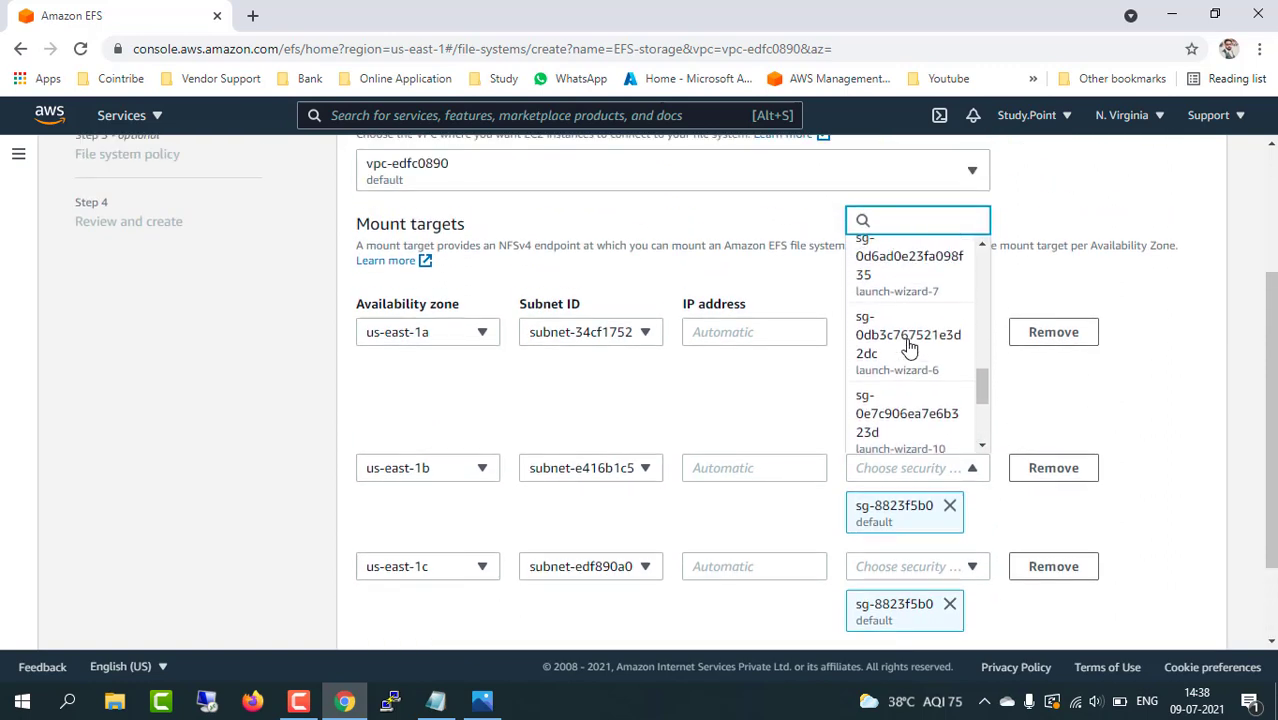
pyautogui.scroll(3, 909, 347)
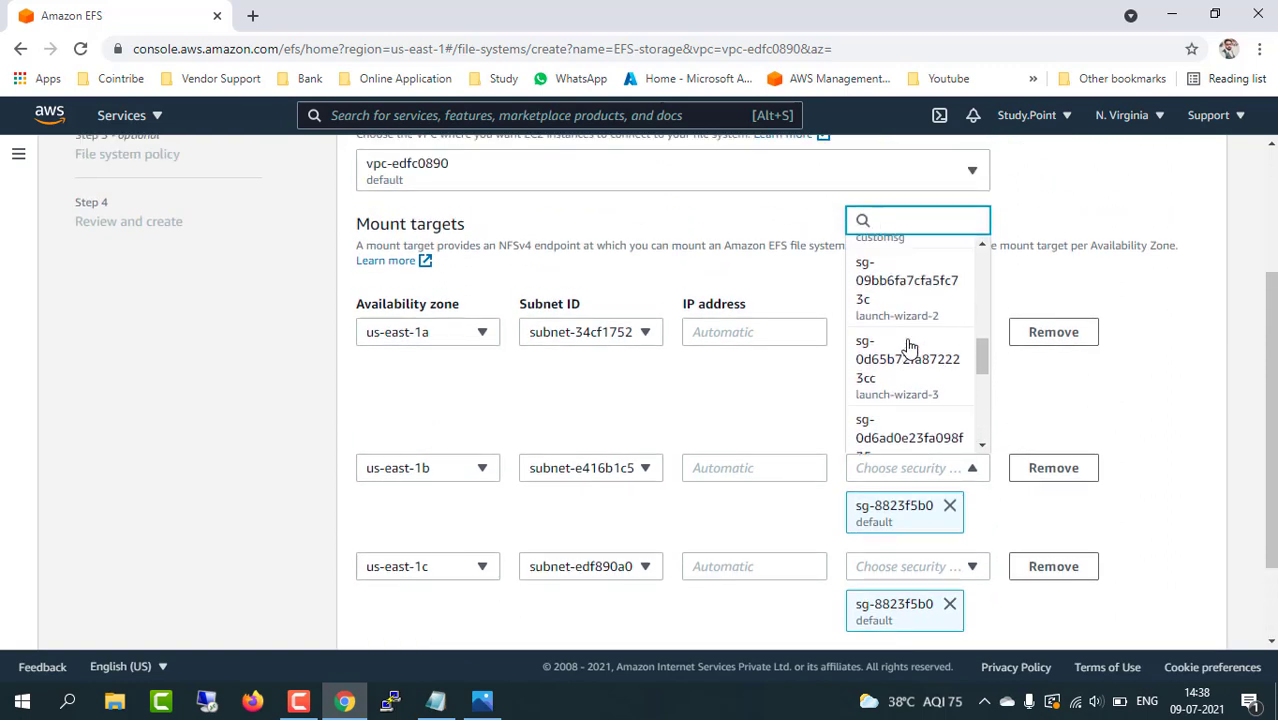
pyautogui.scroll(3, 909, 347)
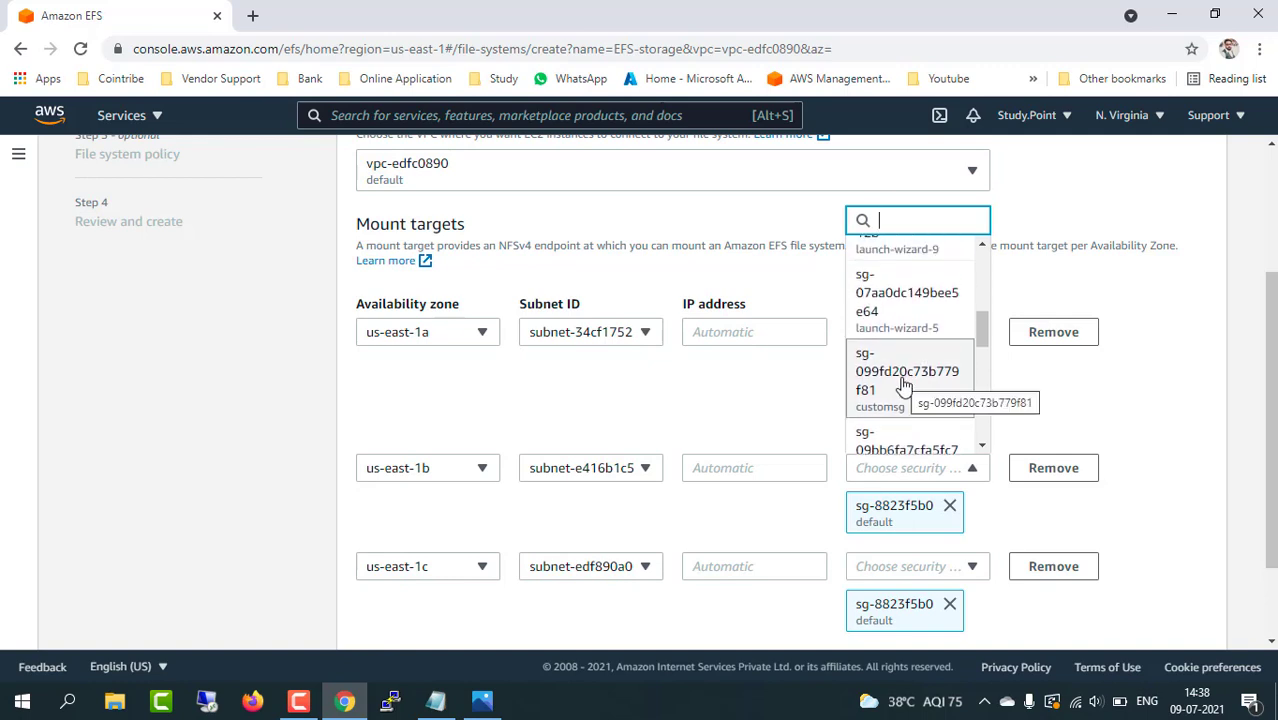
pyautogui.click(905, 385)
pyautogui.click(1038, 398)
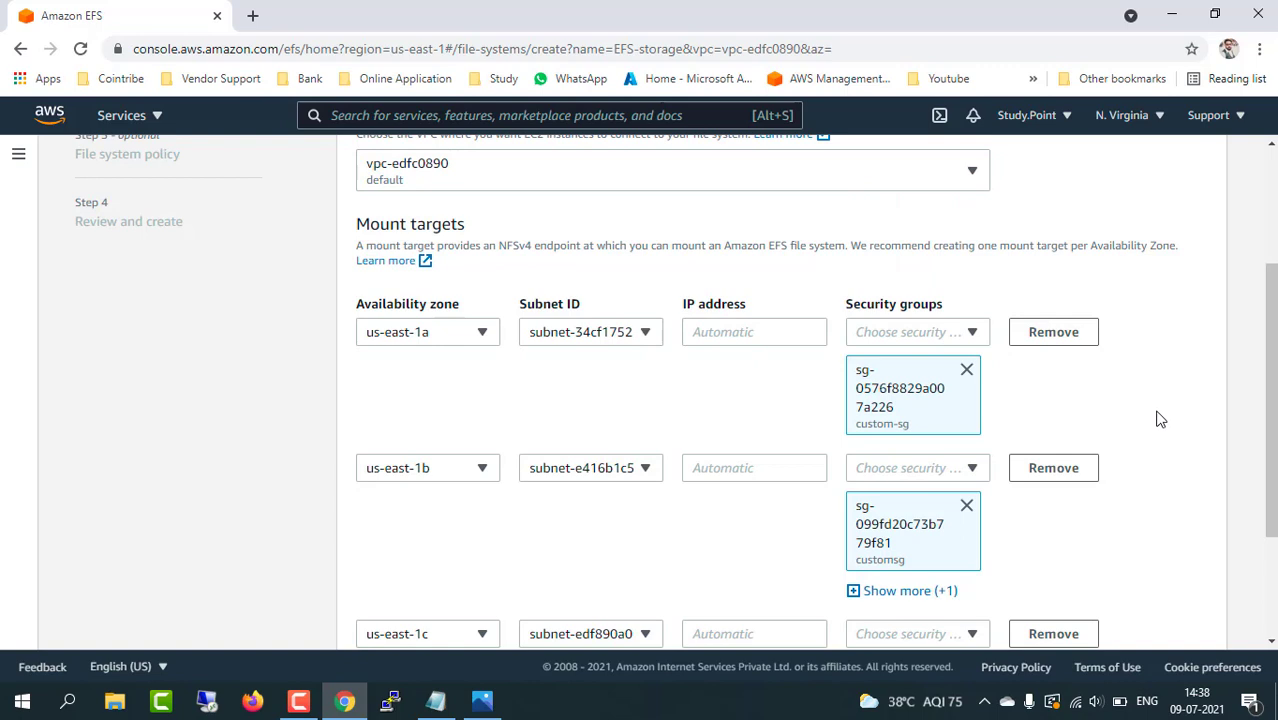
# Remove the default security group from the us-east-1b mount target
pyautogui.scroll(-1, 1155, 408)
pyautogui.click(902, 502)
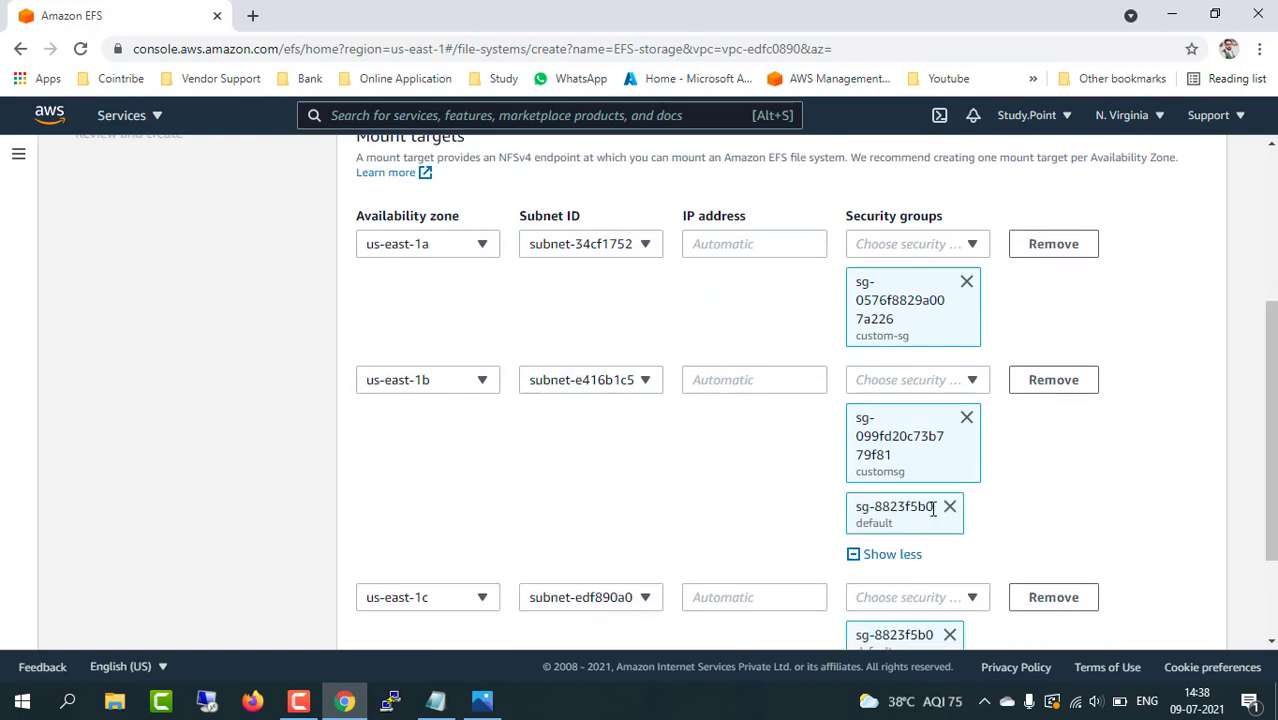
pyautogui.click(950, 507)
# Replace the default security group on the us-east-1c mount target with custom-sg
pyautogui.scroll(-1, 1064, 450)
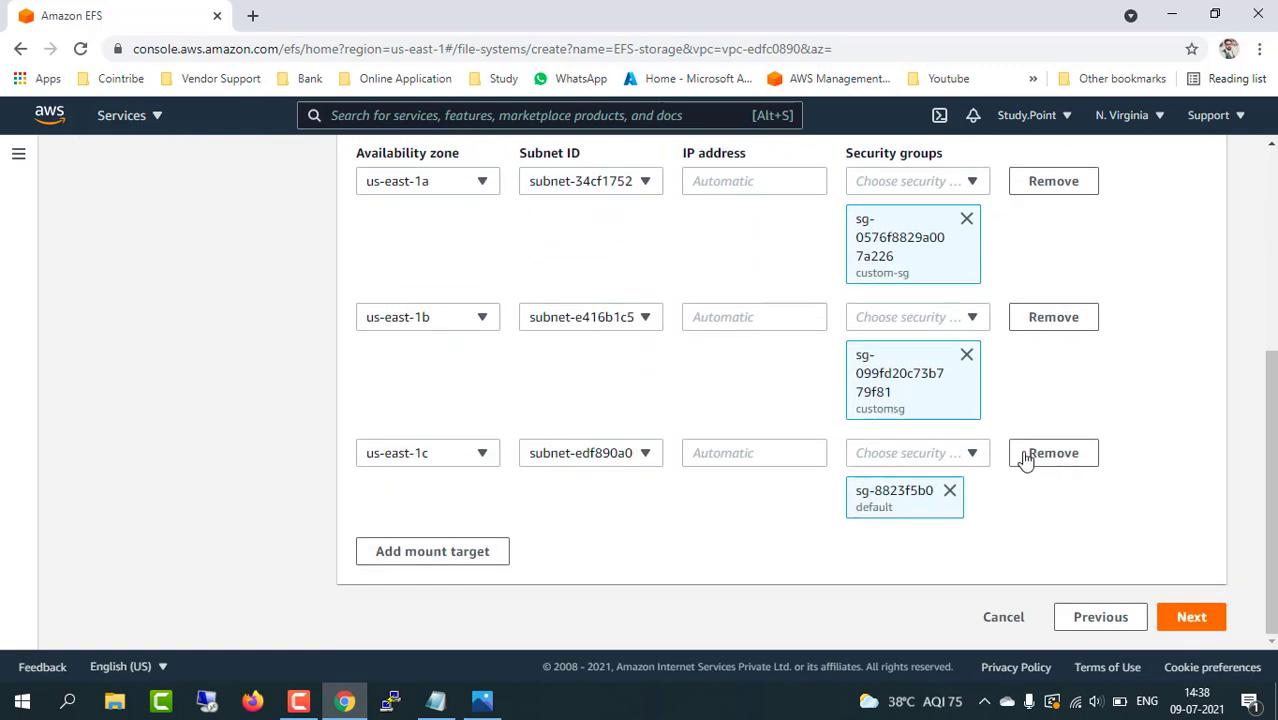
pyautogui.click(950, 491)
pyautogui.click(971, 470)
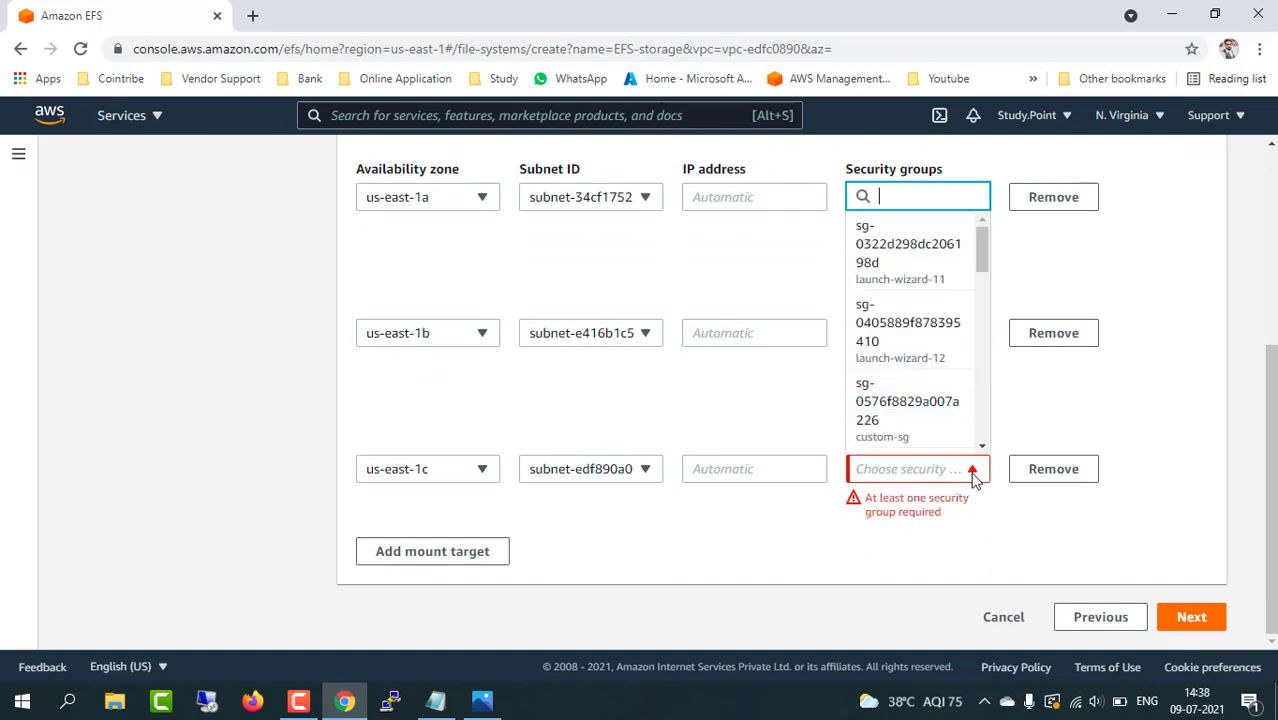
pyautogui.click(904, 410)
pyautogui.click(1096, 424)
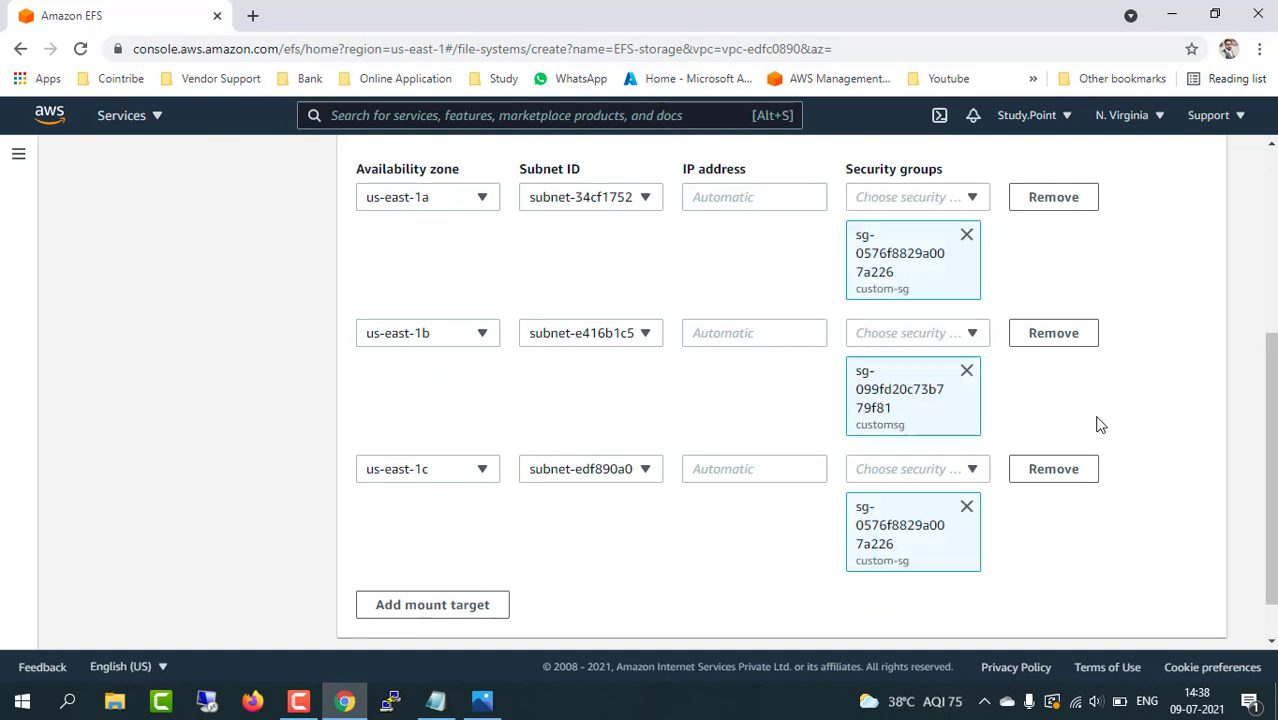
# Accept the network access settings and proceed to the review with the optional file system policy left empty
pyautogui.scroll(-1, 1160, 542)
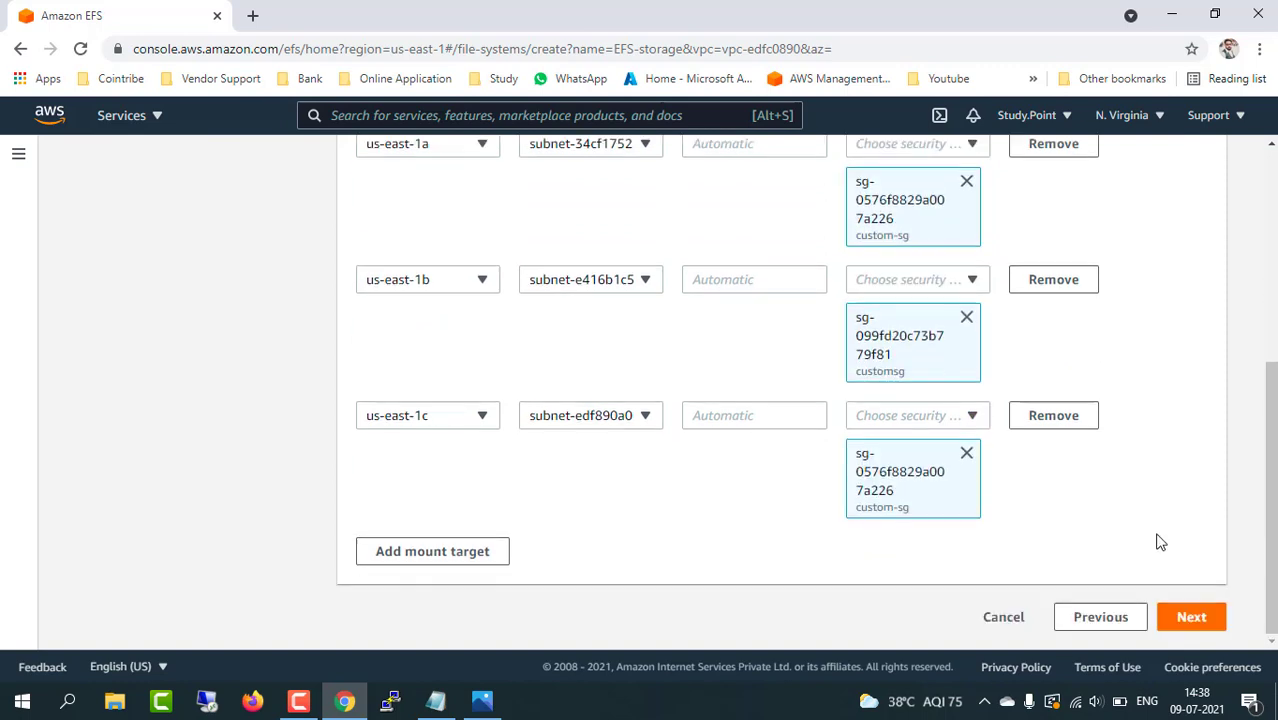
pyautogui.click(1191, 617)
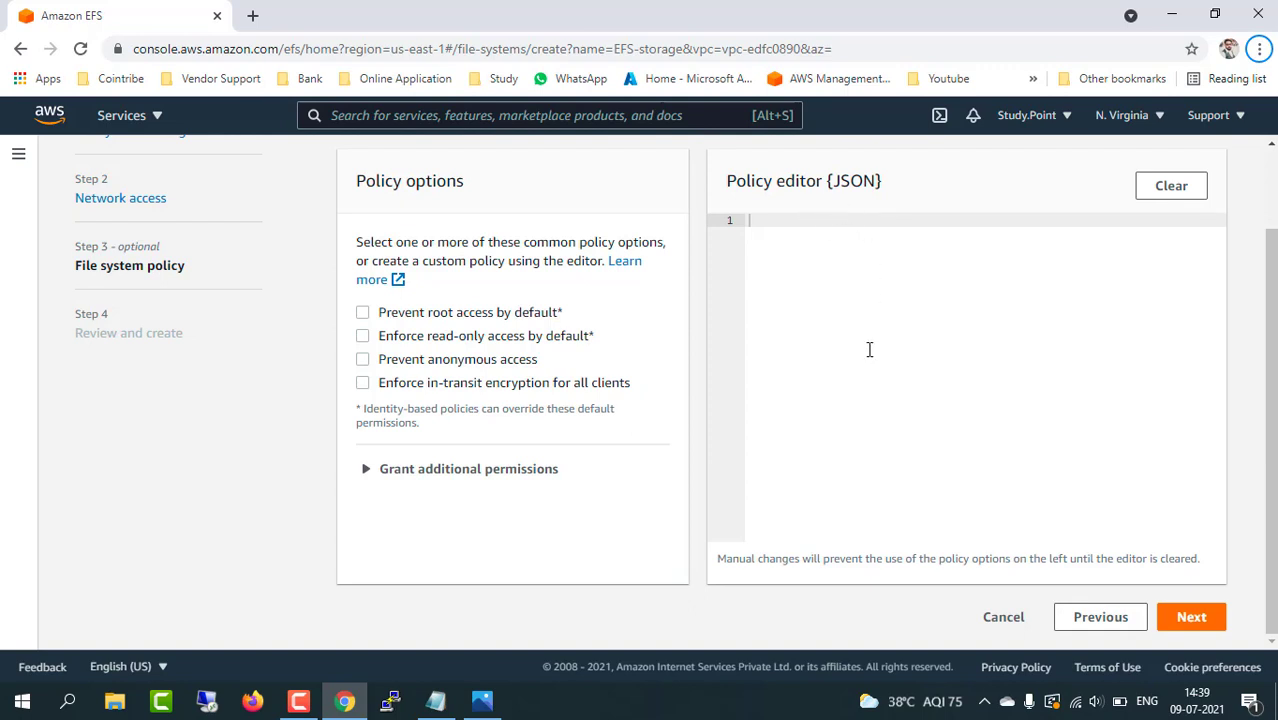
pyautogui.click(366, 474)
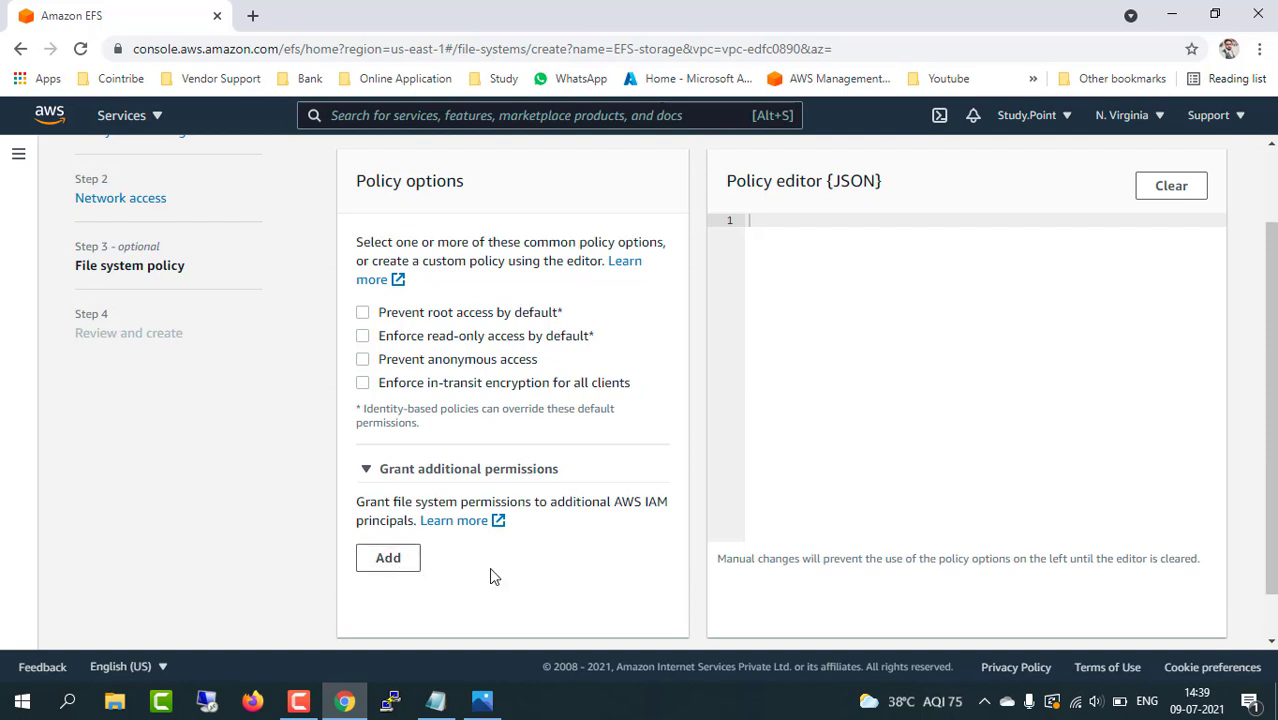
pyautogui.scroll(-1, 489, 576)
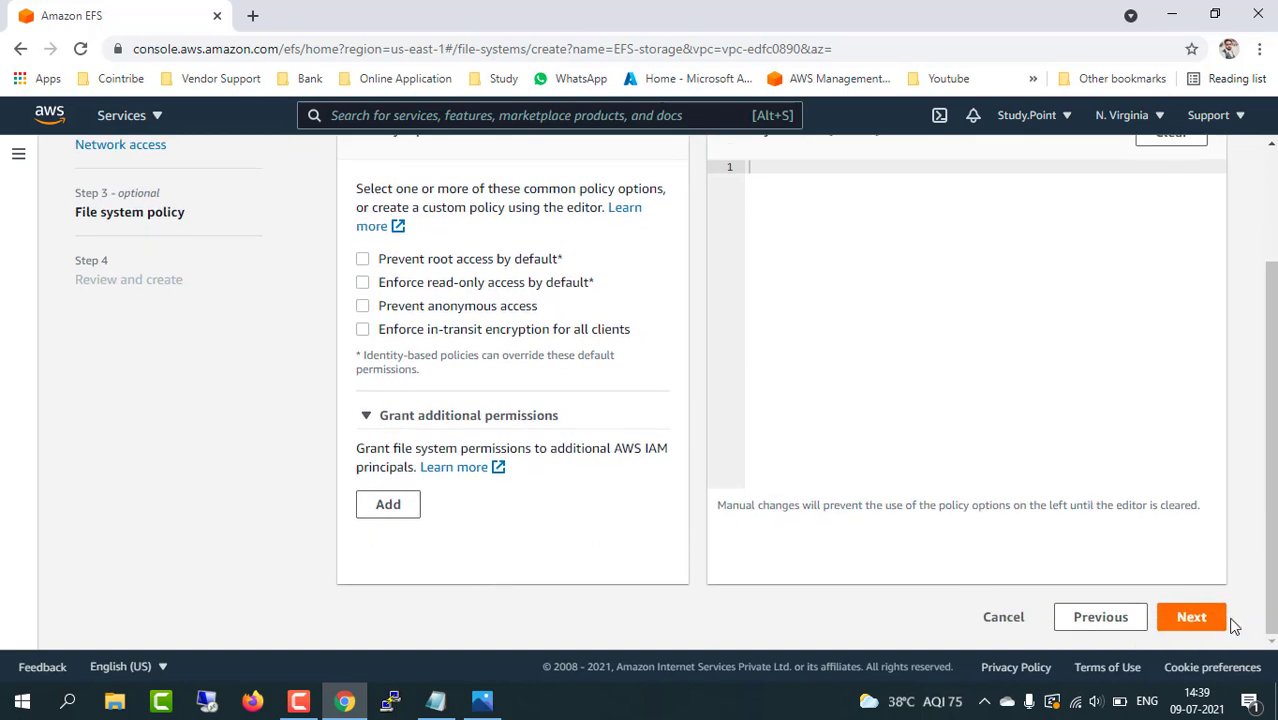
pyautogui.click(1189, 617)
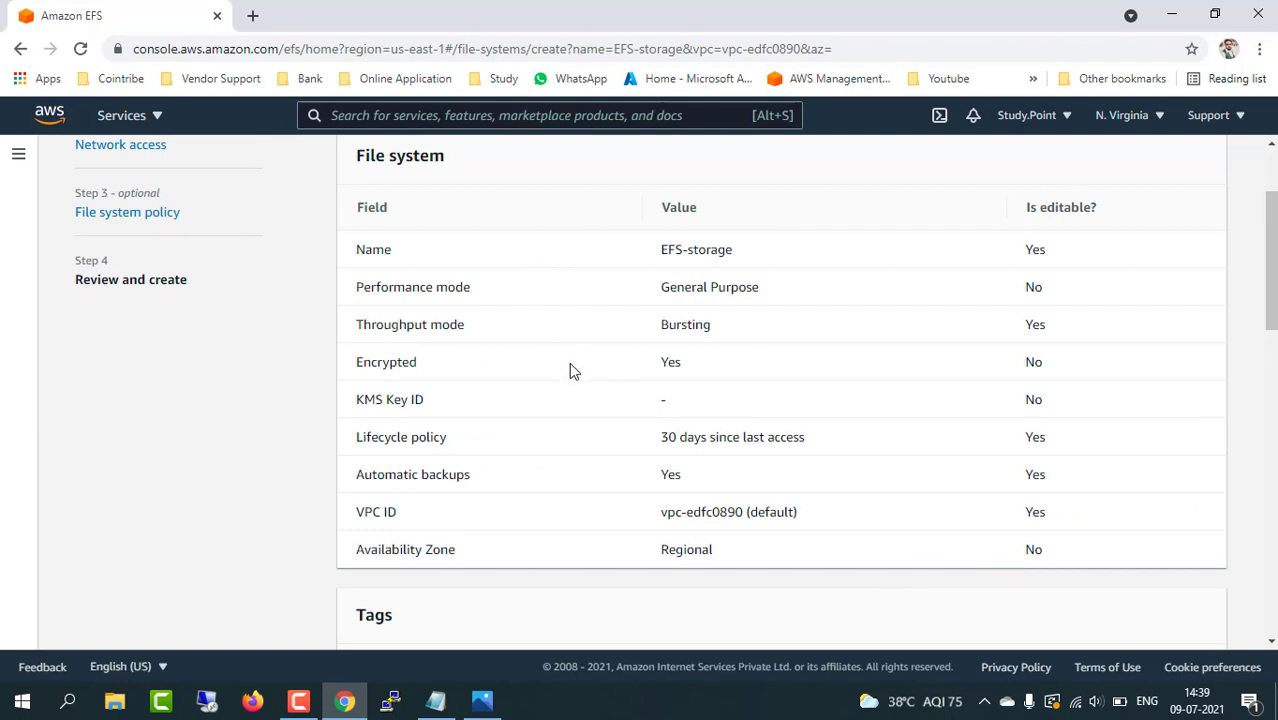
# Review the file system settings, mount targets and policy, and create the EFS-storage file system
pyautogui.scroll(-3, 570, 366)
pyautogui.scroll(-4, 570, 368)
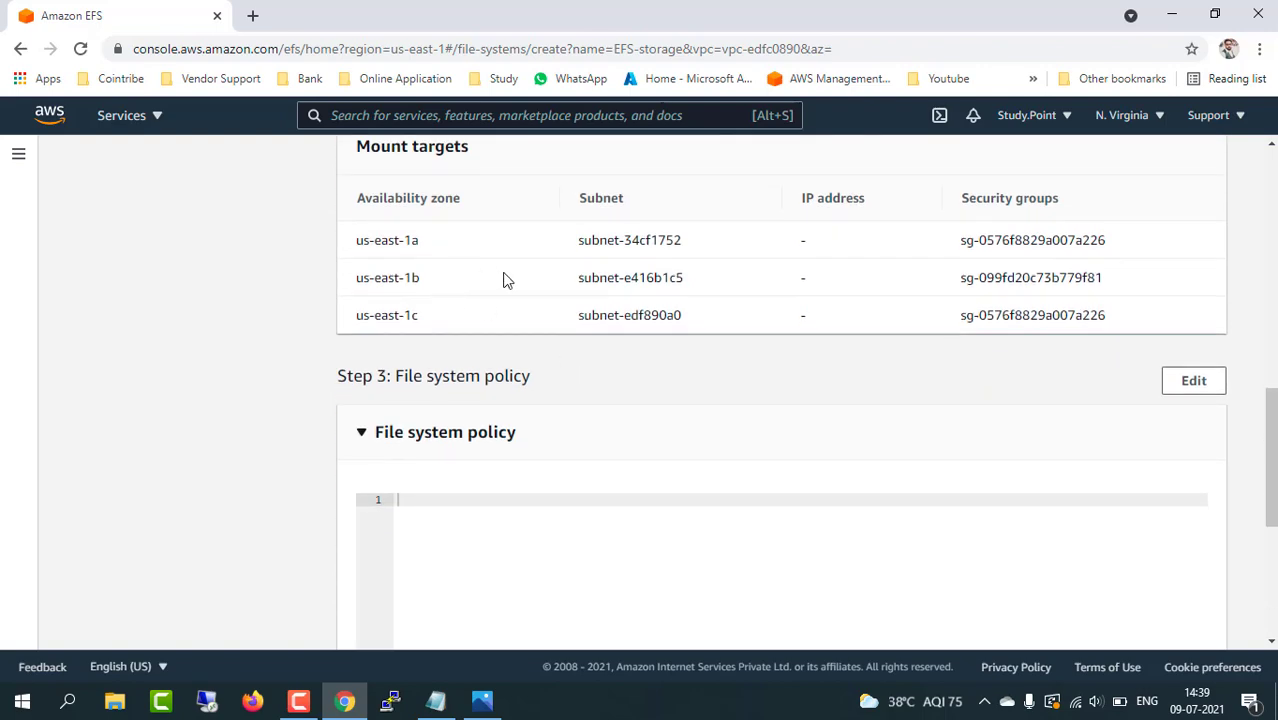
pyautogui.scroll(6, 757, 362)
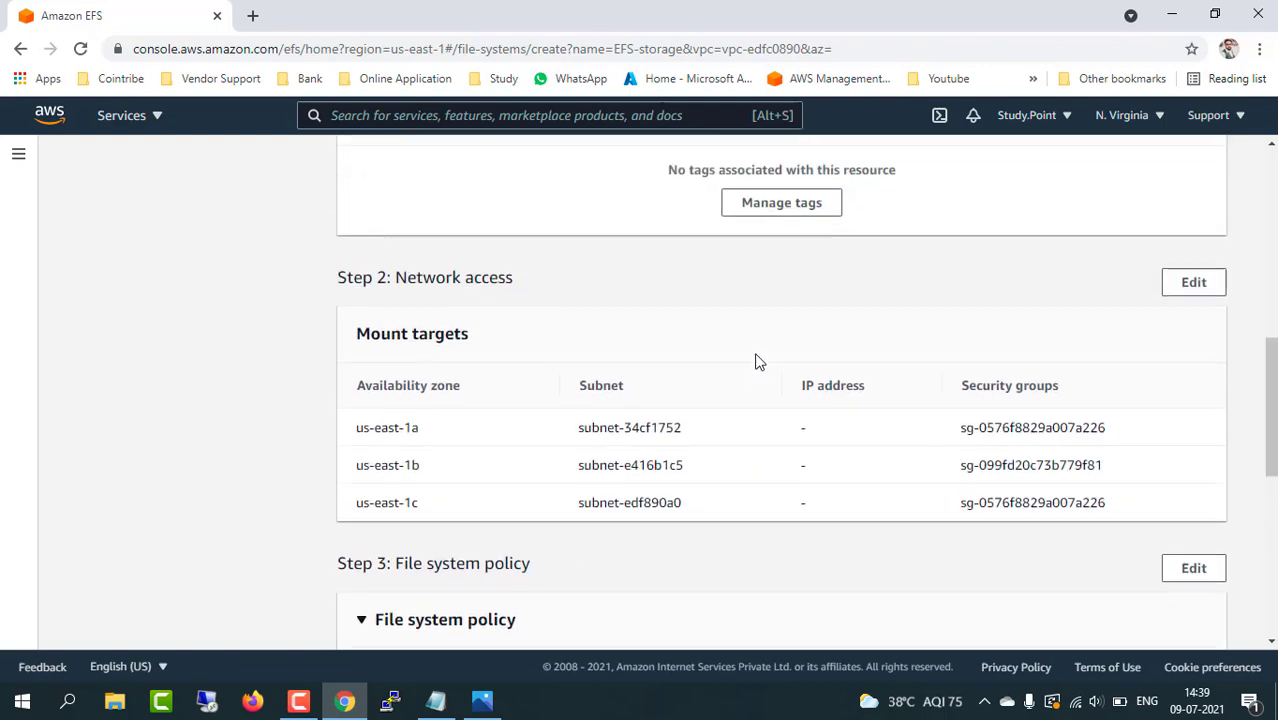
pyautogui.scroll(2, 562, 263)
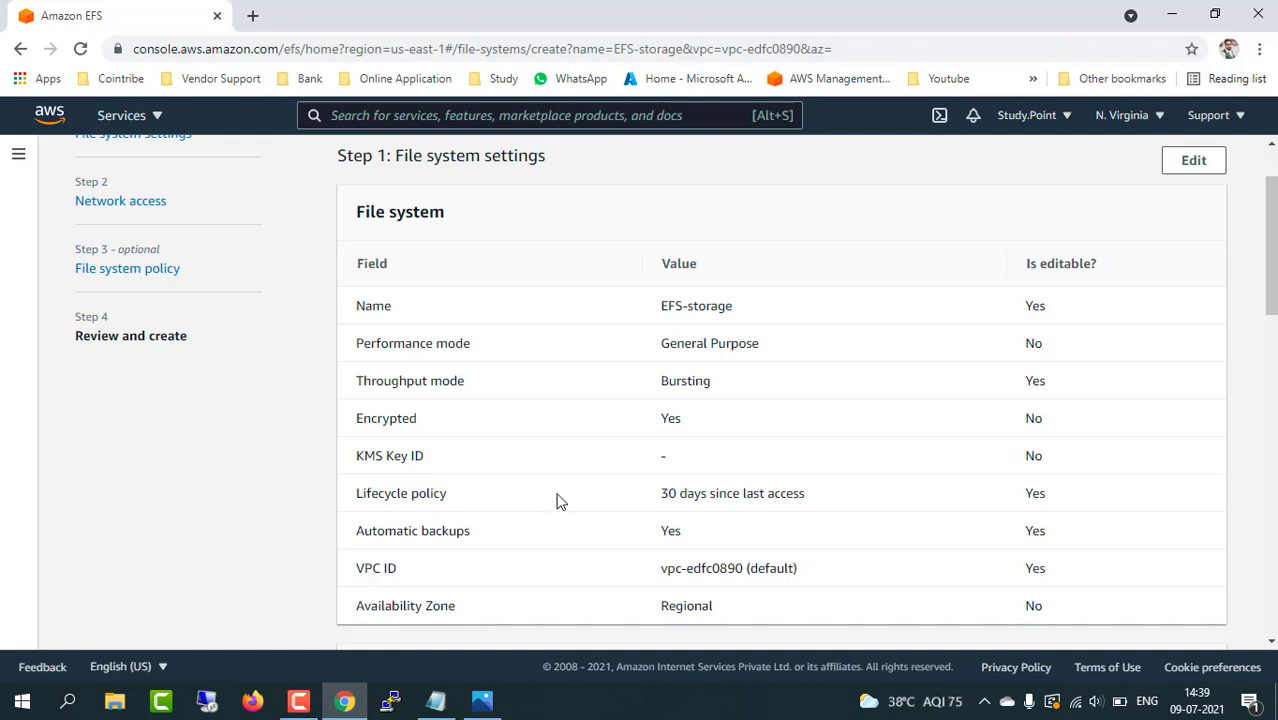
pyautogui.scroll(-2, 549, 563)
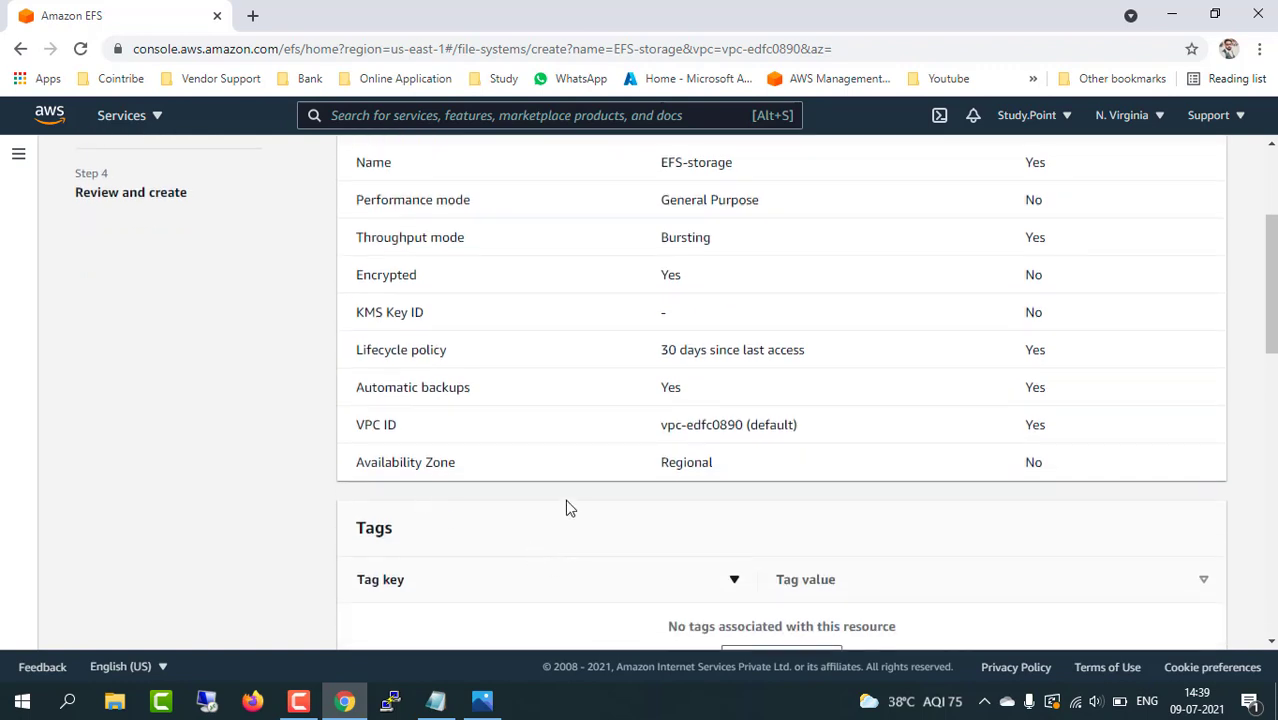
pyautogui.scroll(-15, 1113, 530)
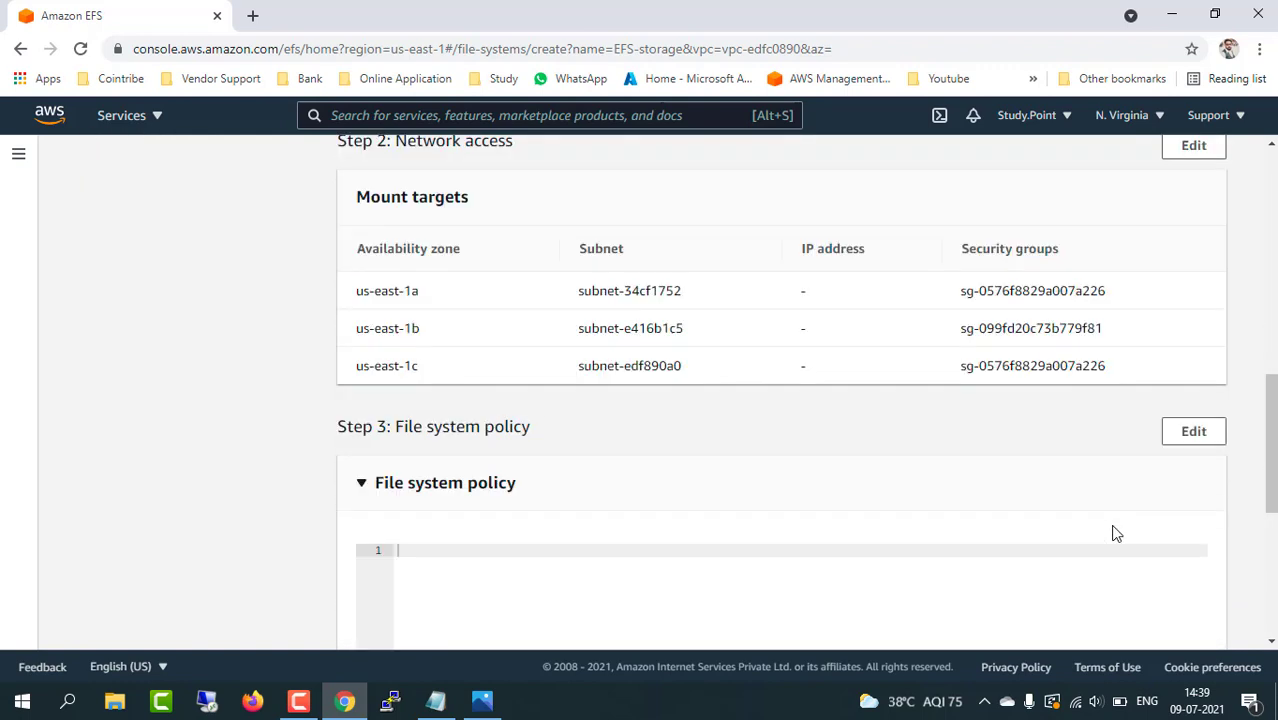
pyautogui.click(1188, 619)
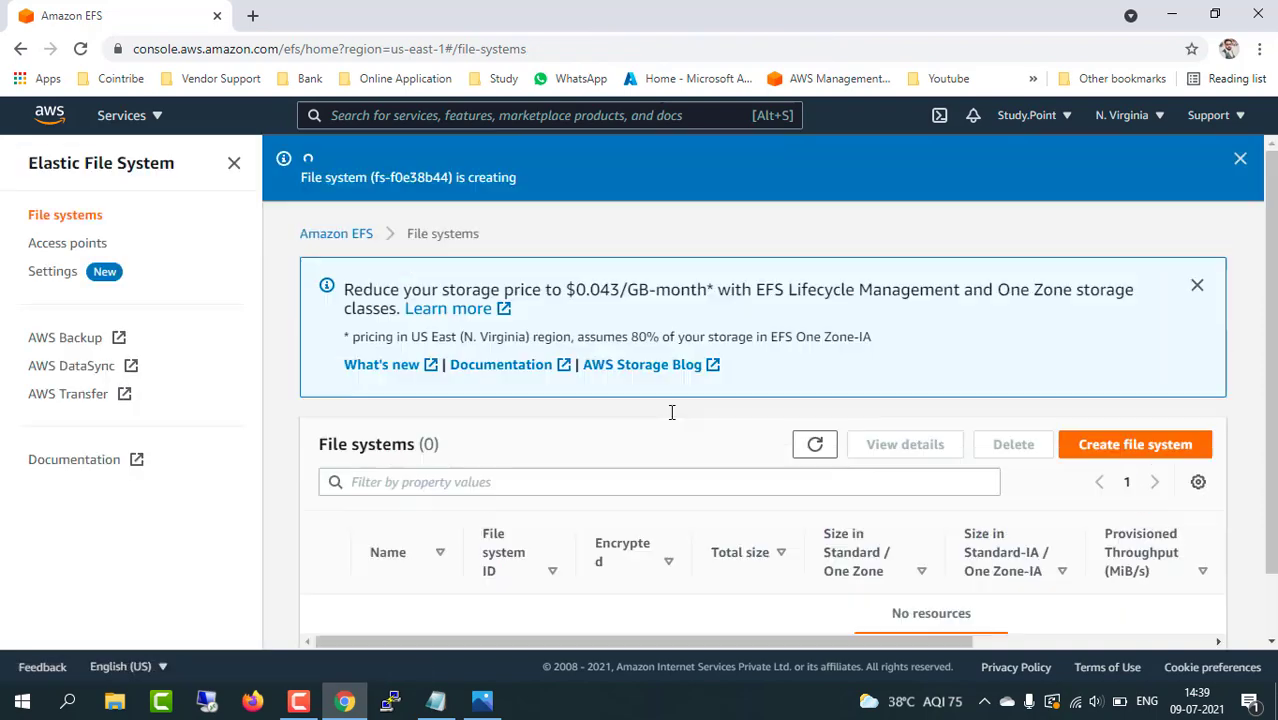
pyautogui.scroll(-2, 685, 448)
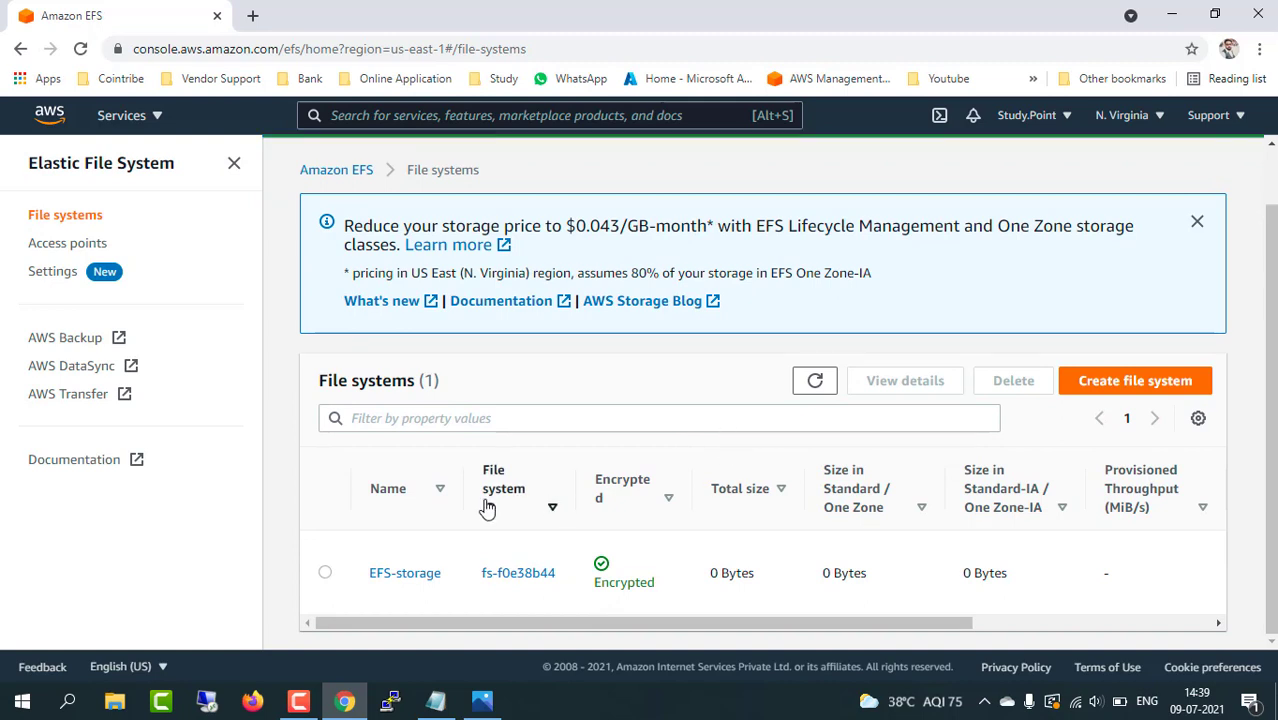
# Switch to Notepad and review the "Pay as you use" point in the EFS notes
pyautogui.click(436, 700)
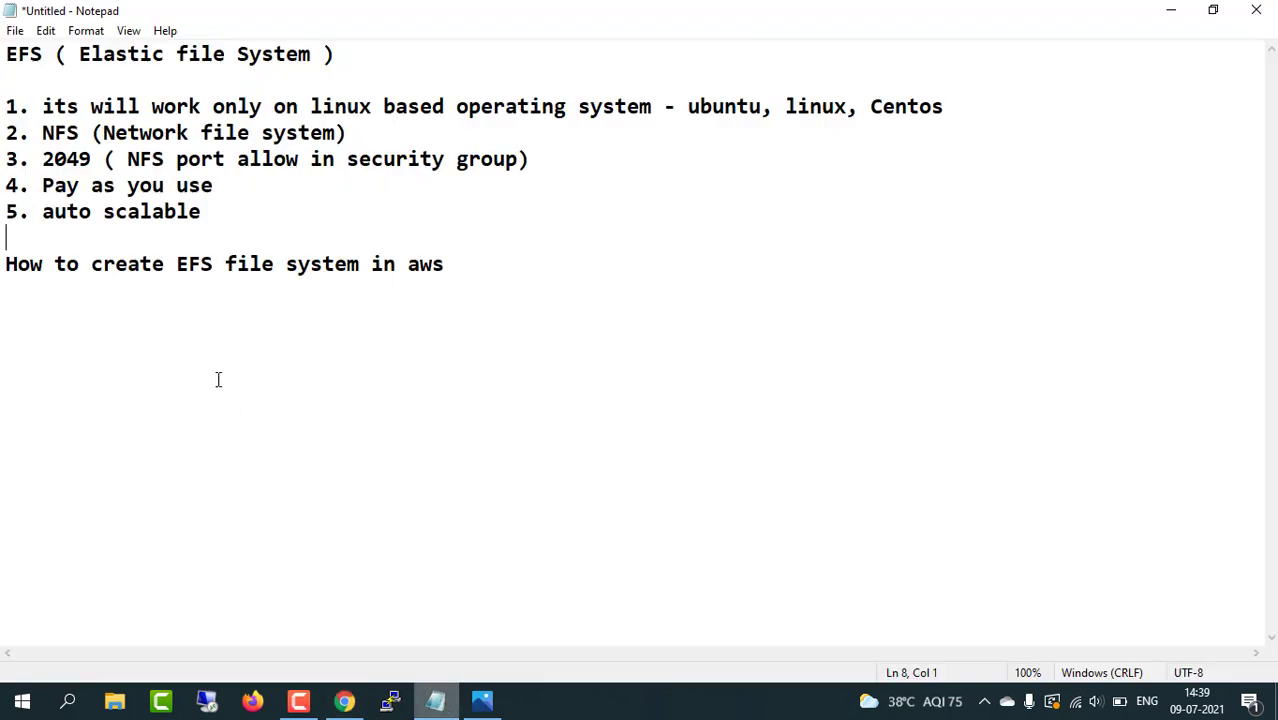
pyautogui.click(213, 185)
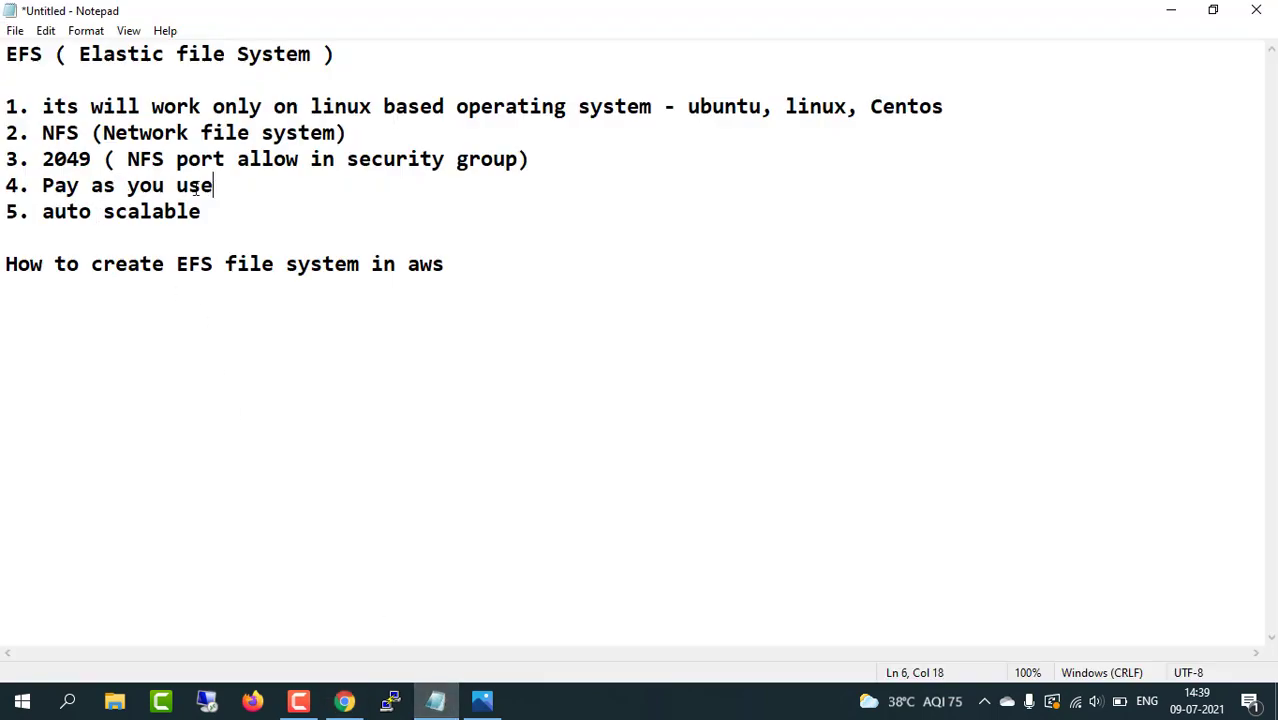
pyautogui.moveTo(210, 185); pyautogui.dragTo(126, 185)
pyautogui.click(391, 434)
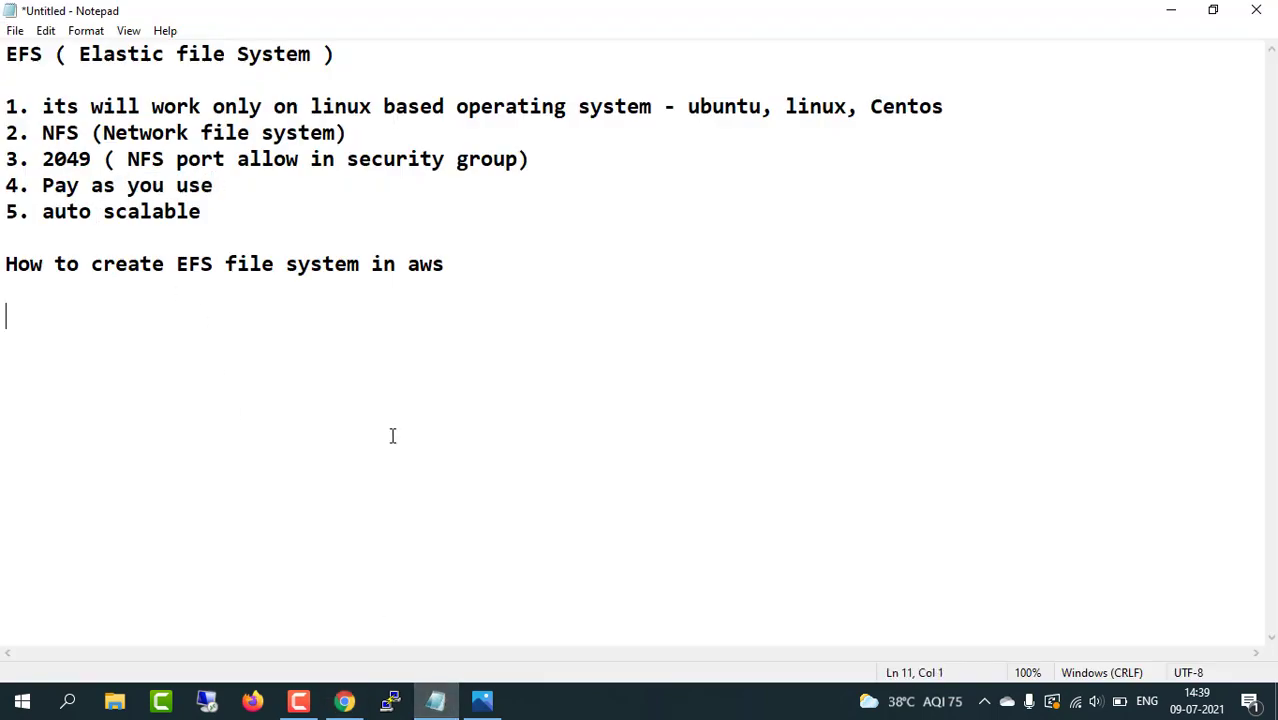
# Switch back to Chrome and open the EFS-storage file system's details to view its general settings and metered size
pyautogui.click(345, 703)
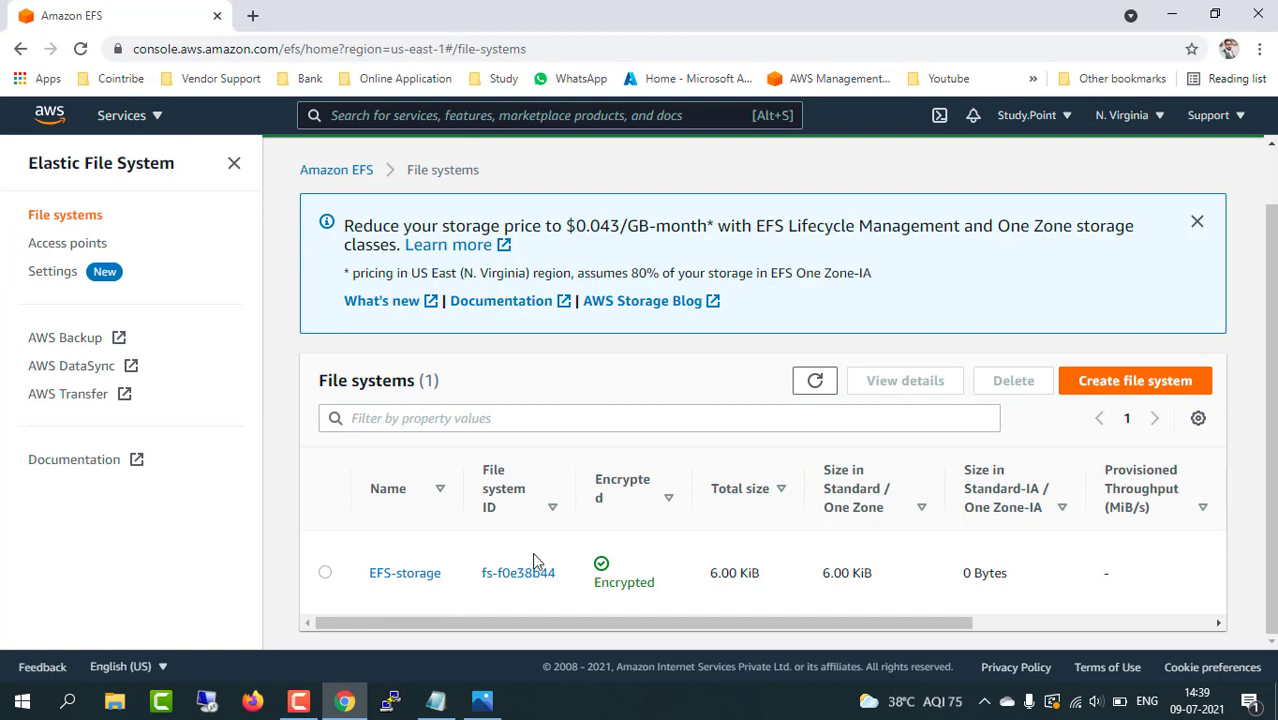
pyautogui.click(408, 575)
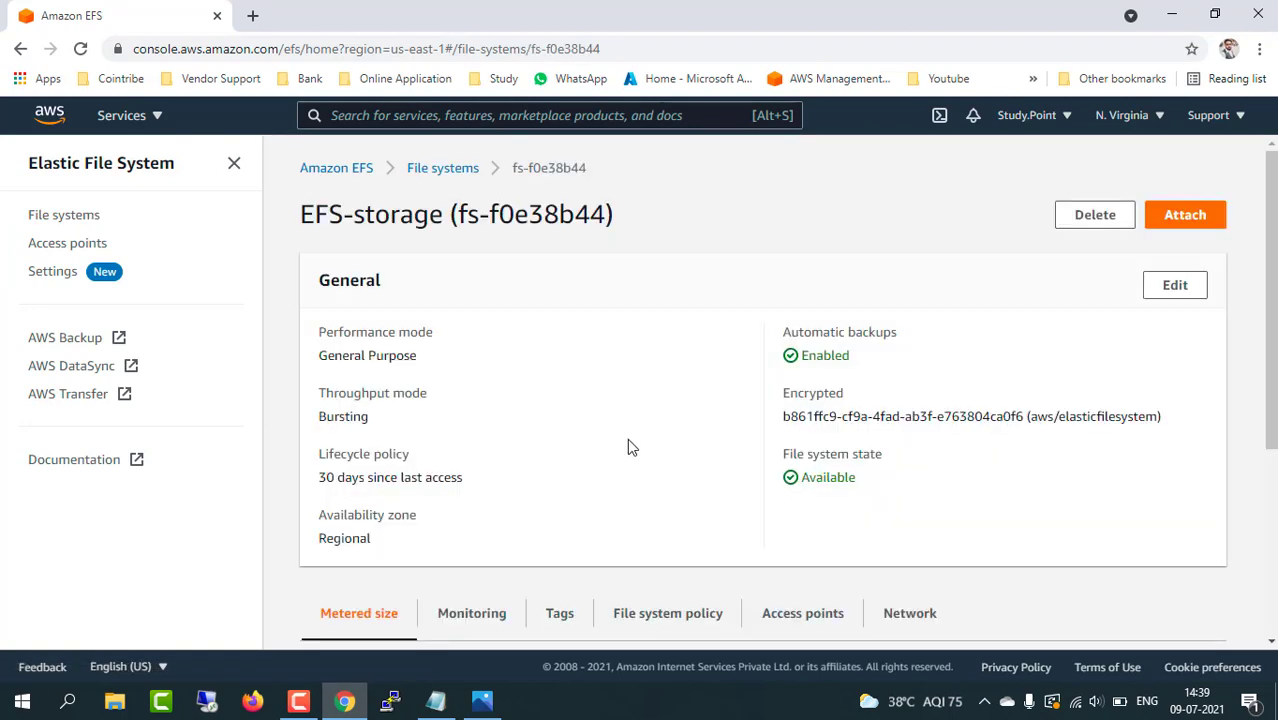
pyautogui.scroll(-3, 611, 464)
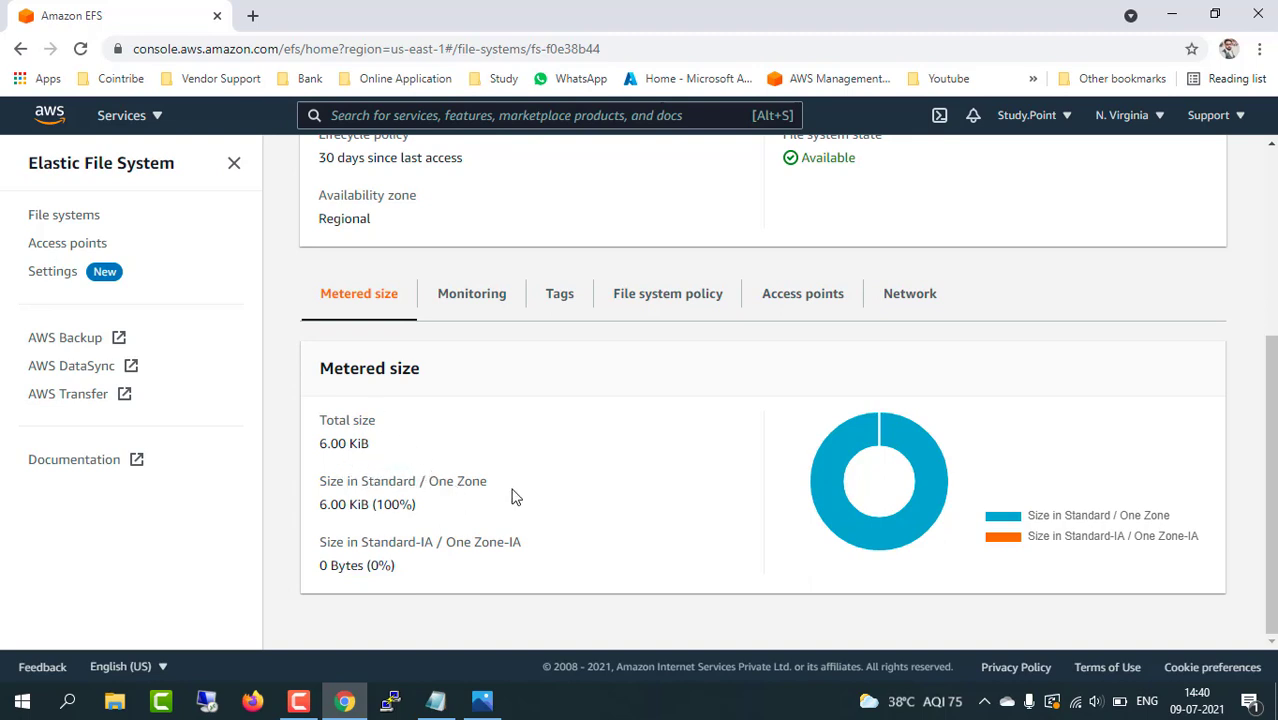
# Examine the network details of EFS-storage, checking the mount targets in us-east-1a, us-east-1b and us-east-1c
pyautogui.click(897, 301)
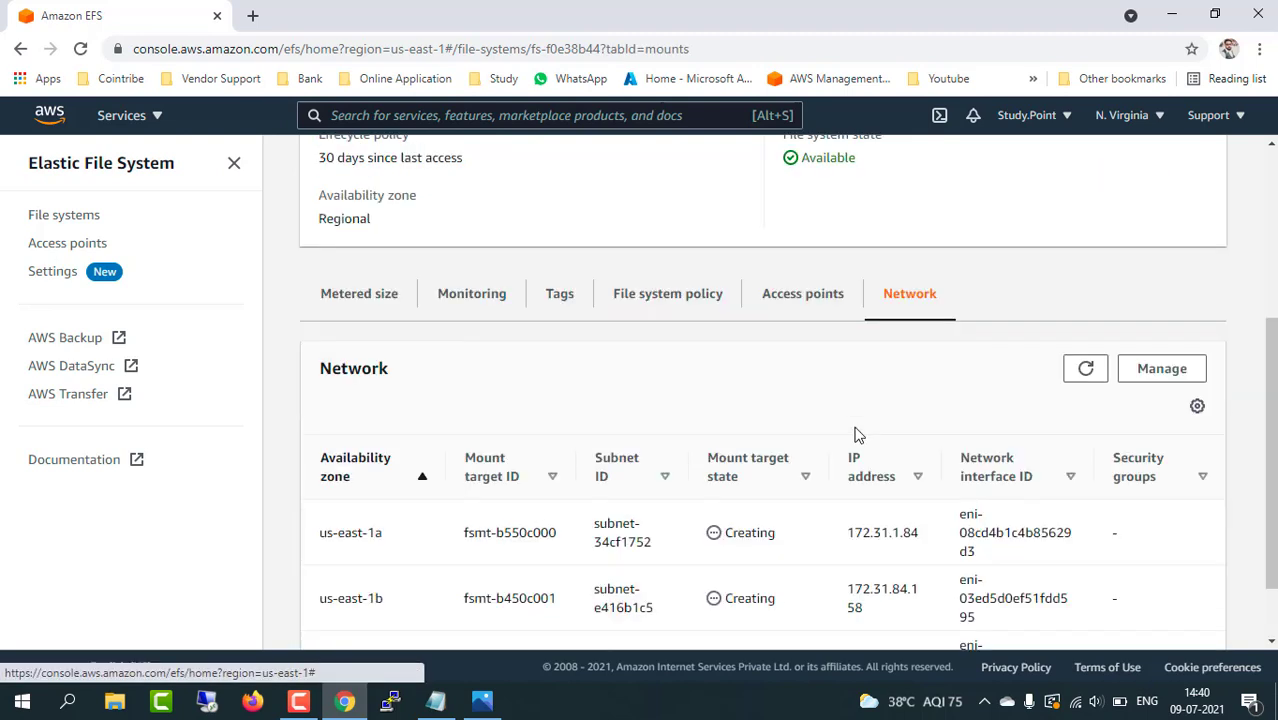
pyautogui.scroll(-1, 800, 552)
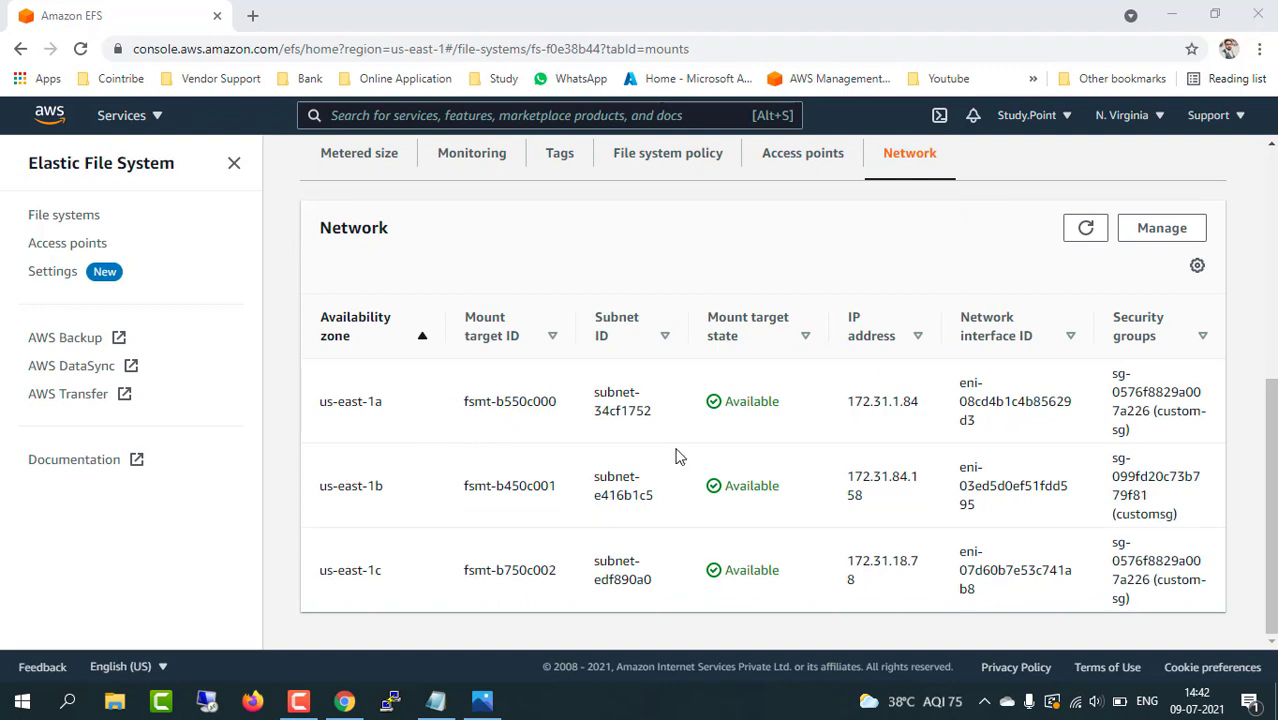
pyautogui.click(388, 405)
pyautogui.moveTo(388, 405); pyautogui.dragTo(318, 402)
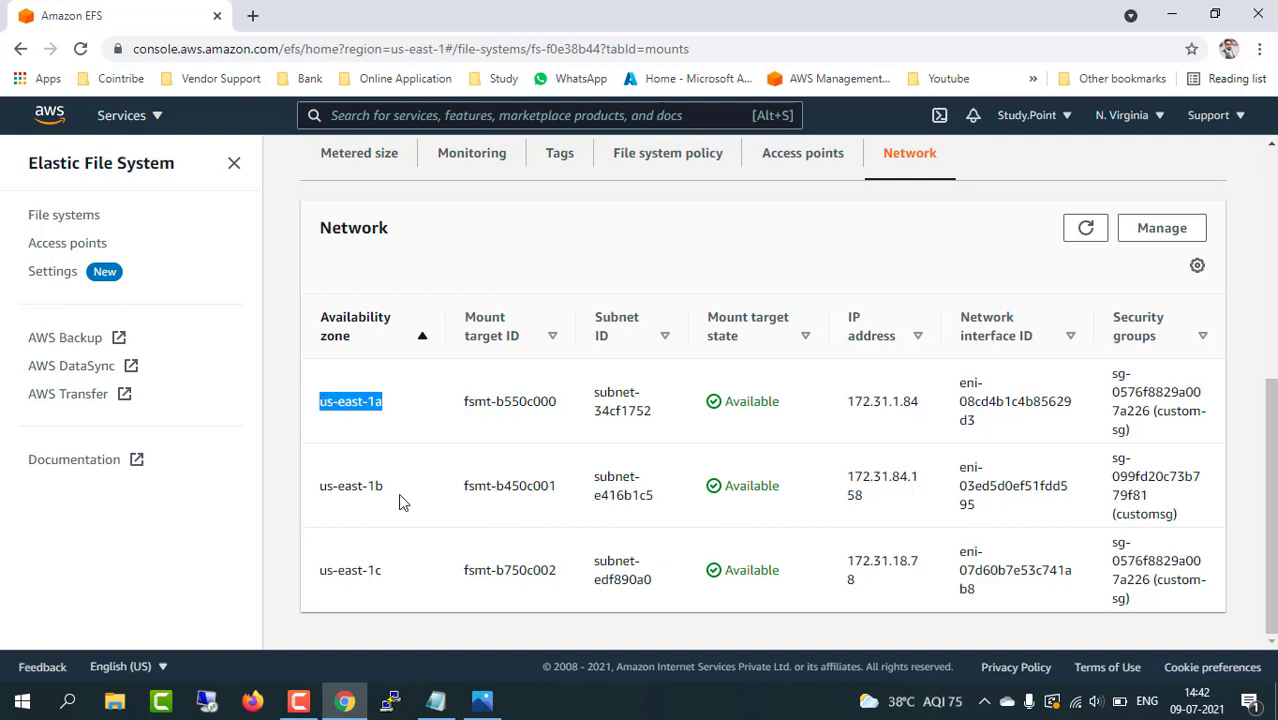
pyautogui.moveTo(384, 487); pyautogui.dragTo(318, 490)
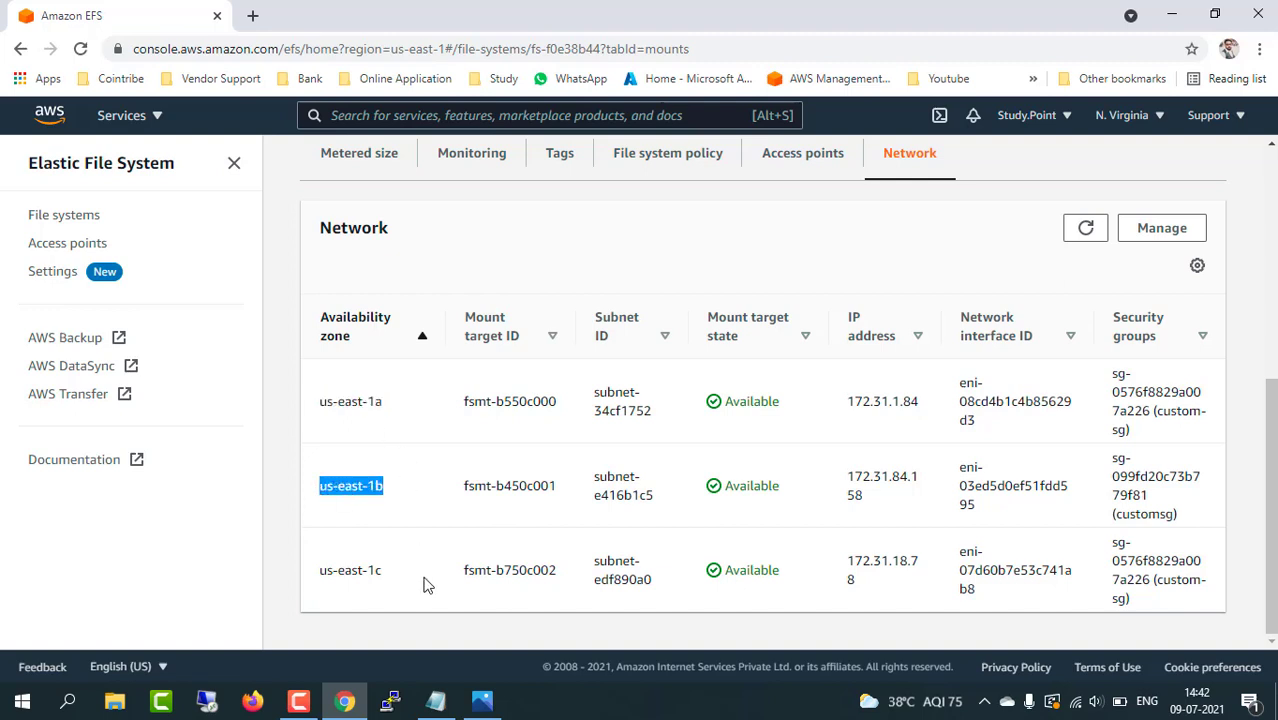
pyautogui.moveTo(384, 572); pyautogui.dragTo(318, 572)
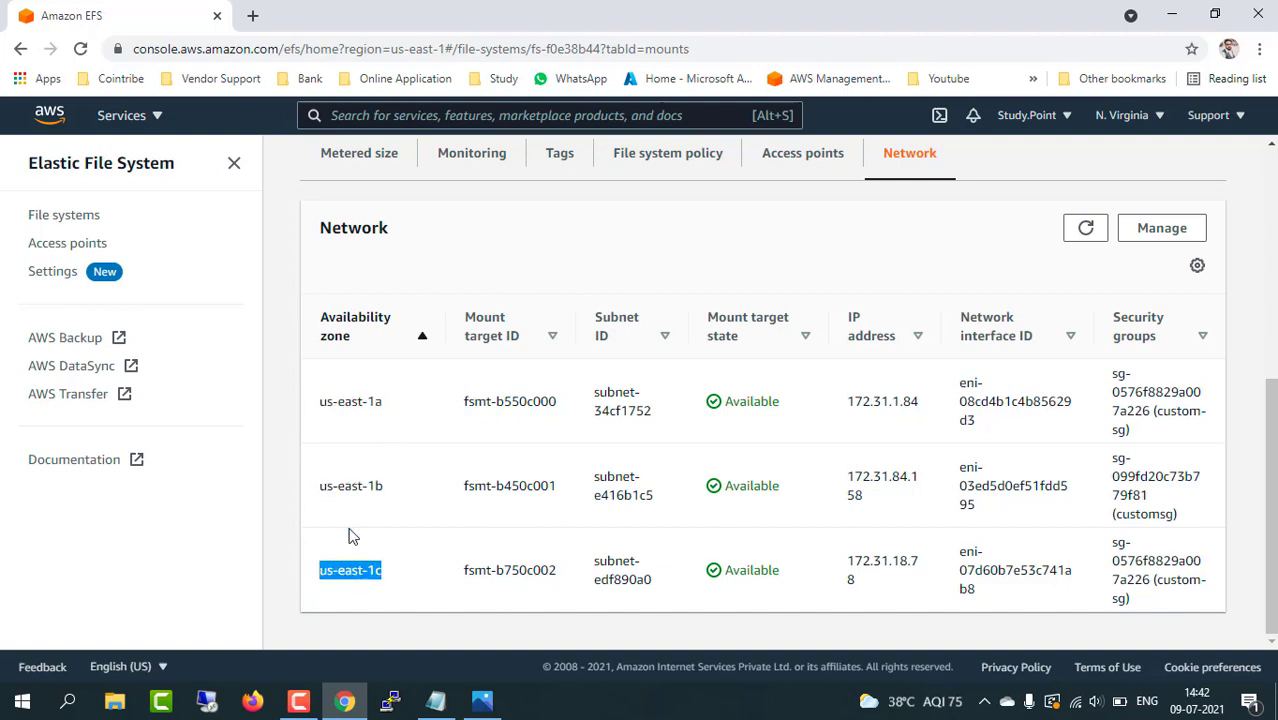
pyautogui.click(390, 408)
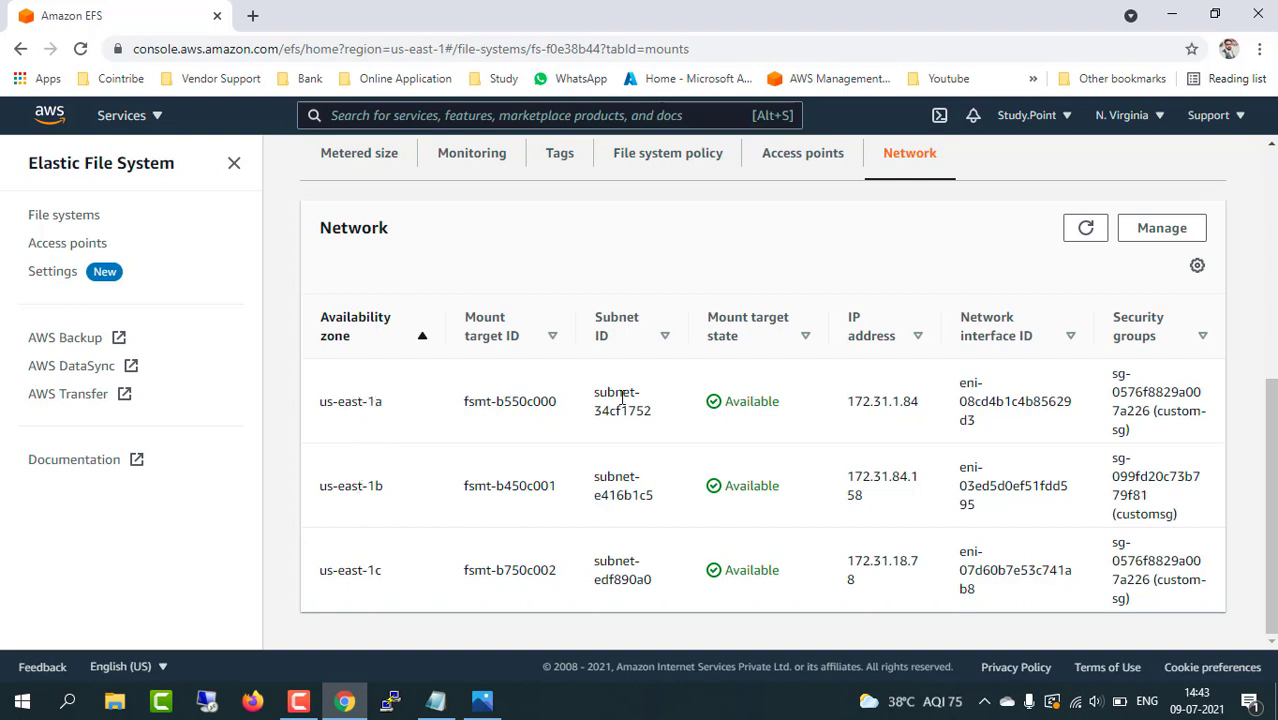
pyautogui.scroll(1, 588, 467)
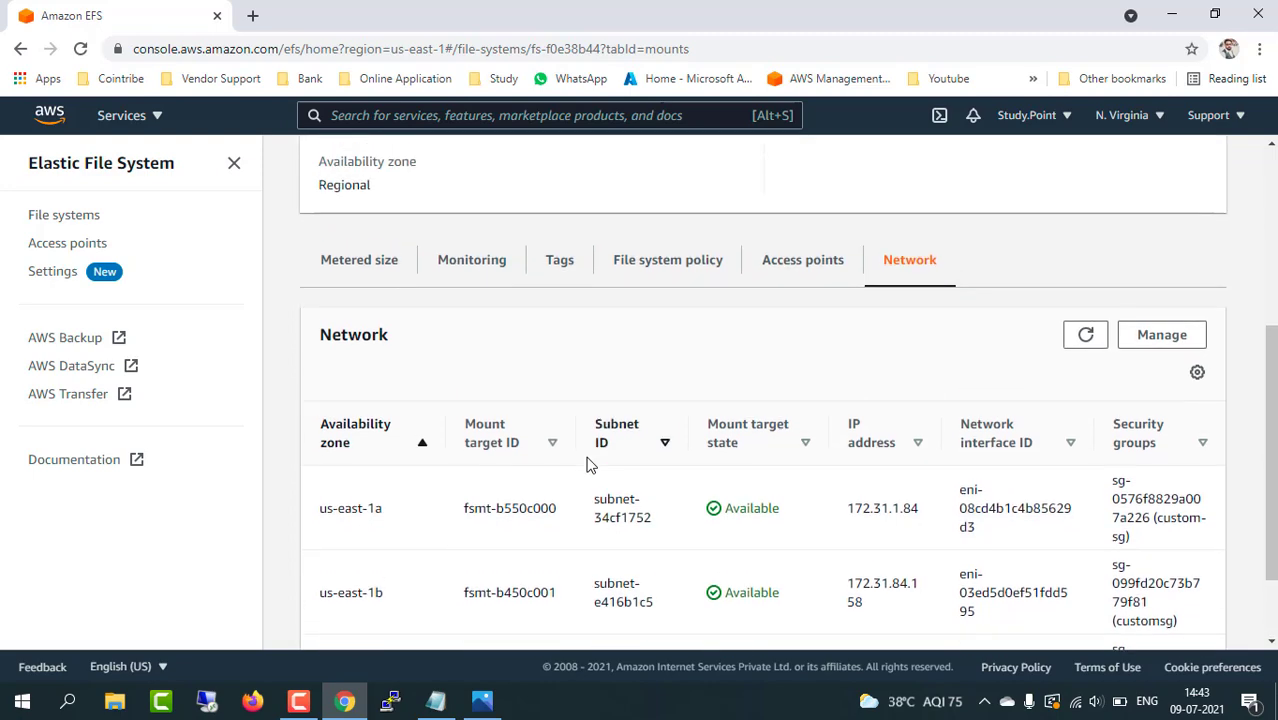
pyautogui.scroll(-1, 588, 465)
pyautogui.scroll(-1, 588, 465)
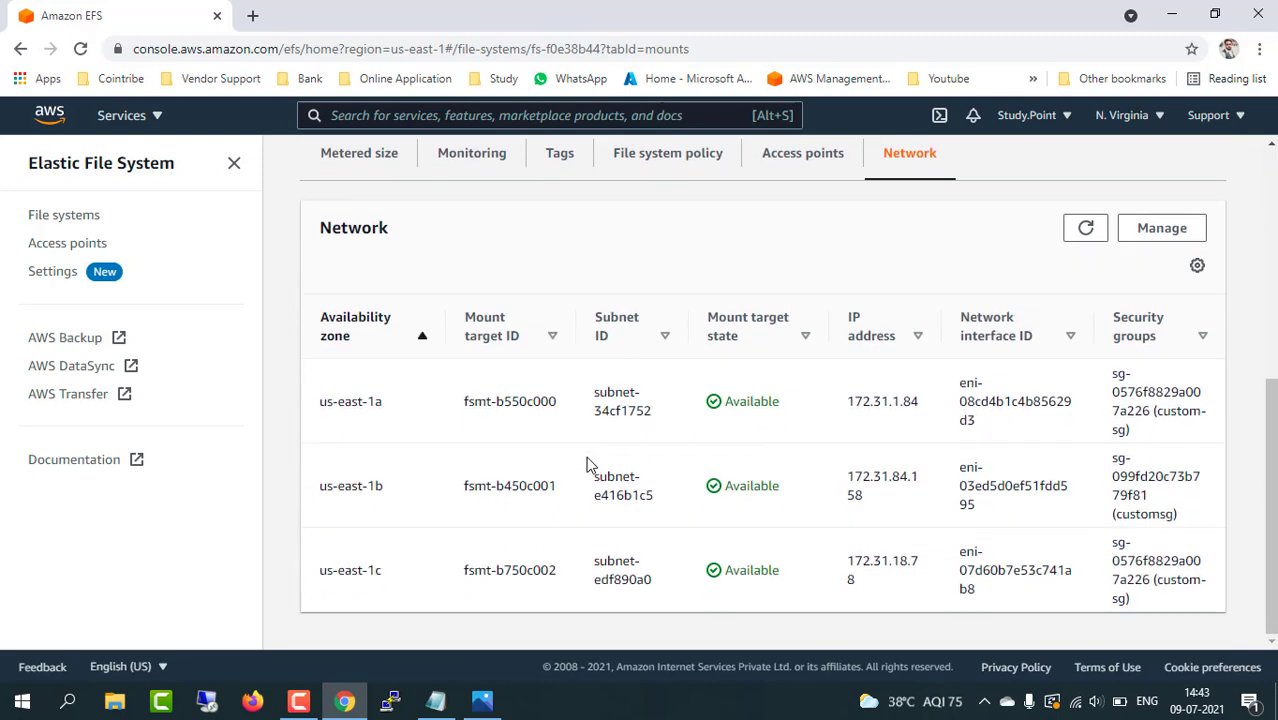
# Check the metered size of EFS-storage again and return to its general settings
pyautogui.scroll(1, 588, 465)
pyautogui.scroll(1, 560, 440)
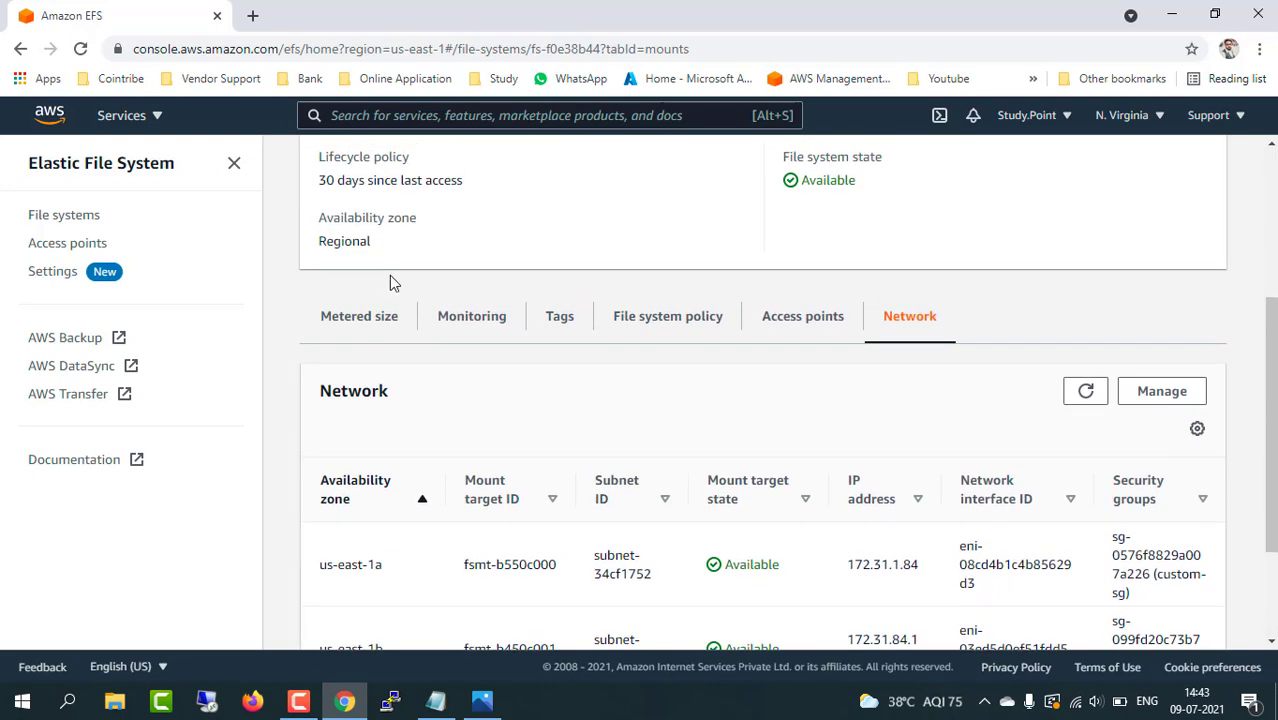
pyautogui.click(358, 318)
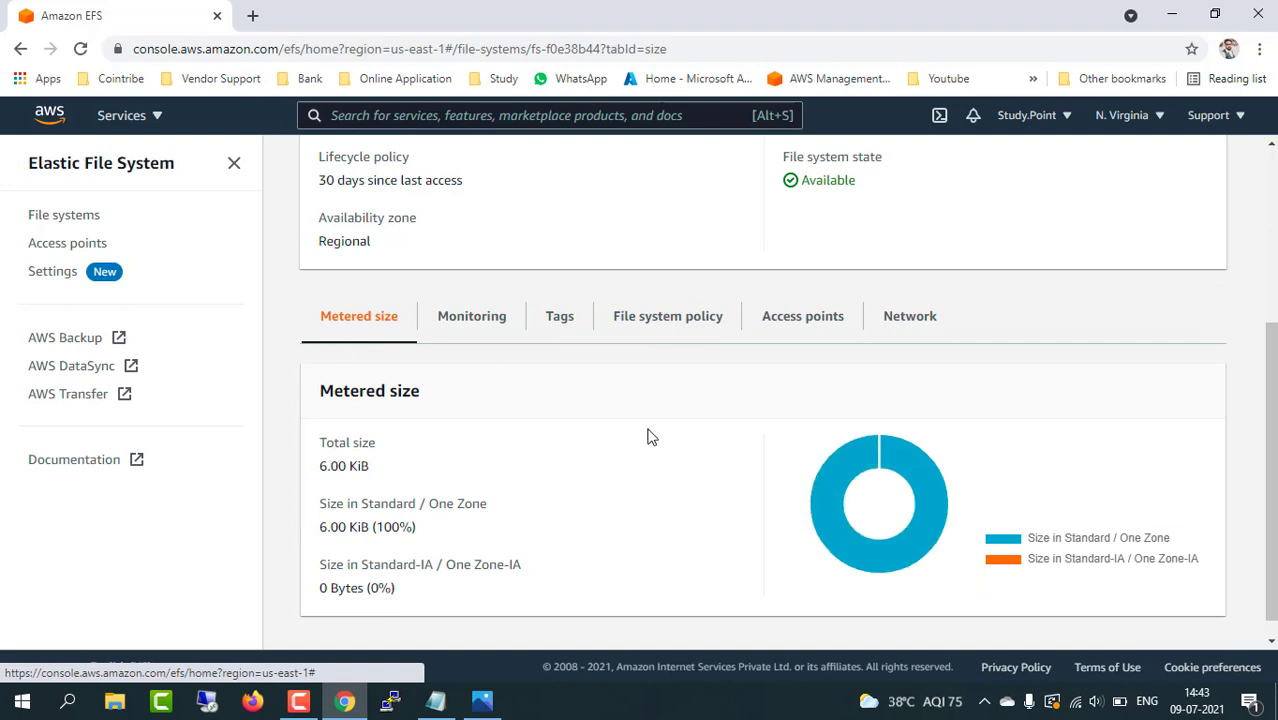
pyautogui.scroll(3, 648, 437)
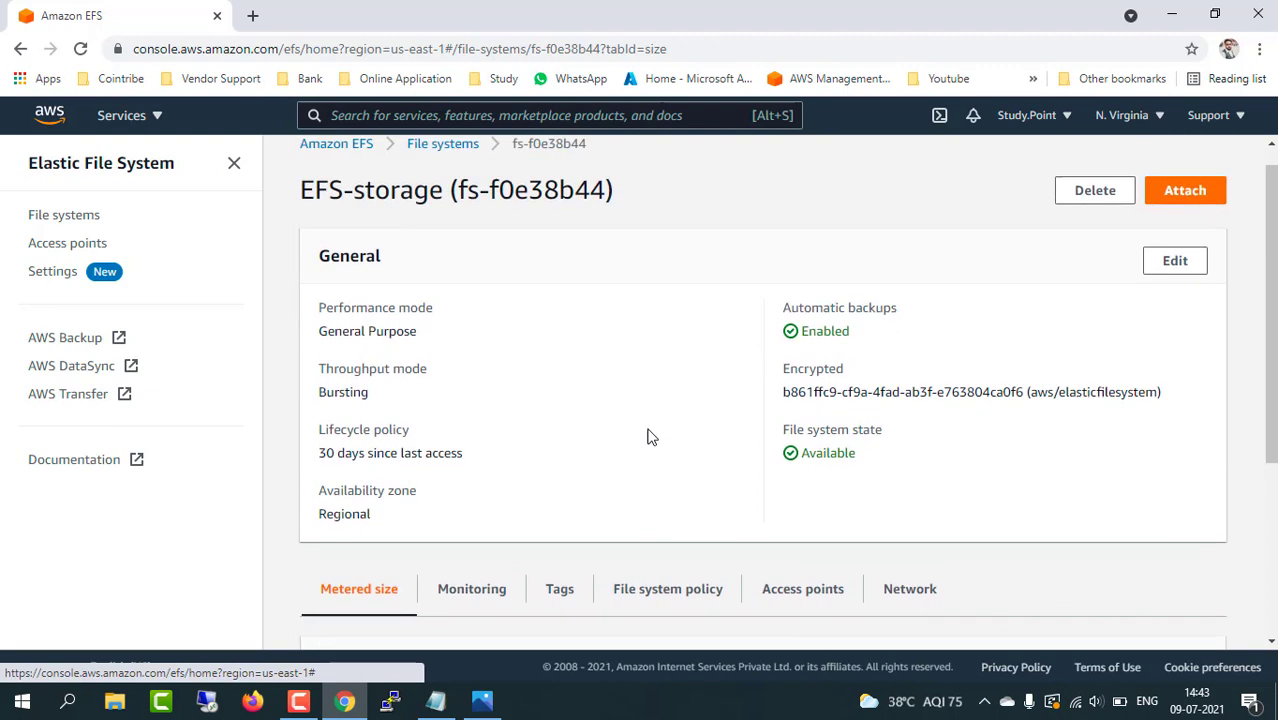